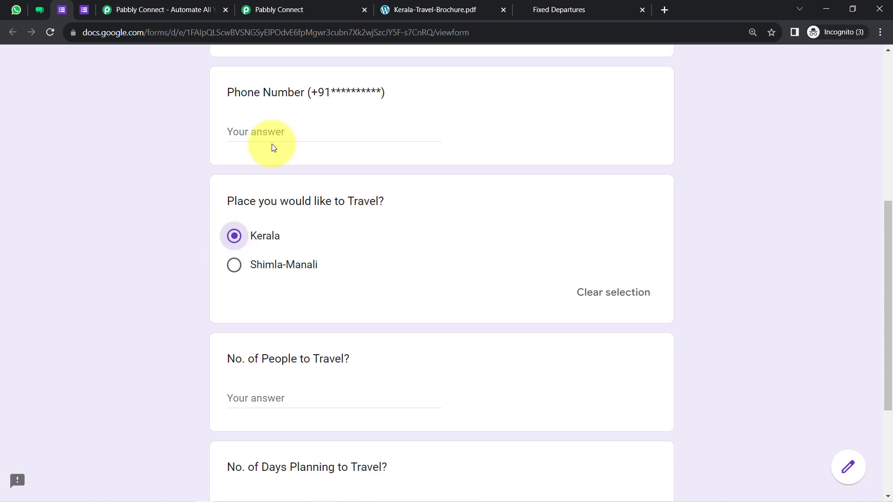
- View the Kerala travel brochure PDF and the WhatsApp message delivering it, and return to the travel enquiry form
left_click(405, 9)
left_click(240, 35)
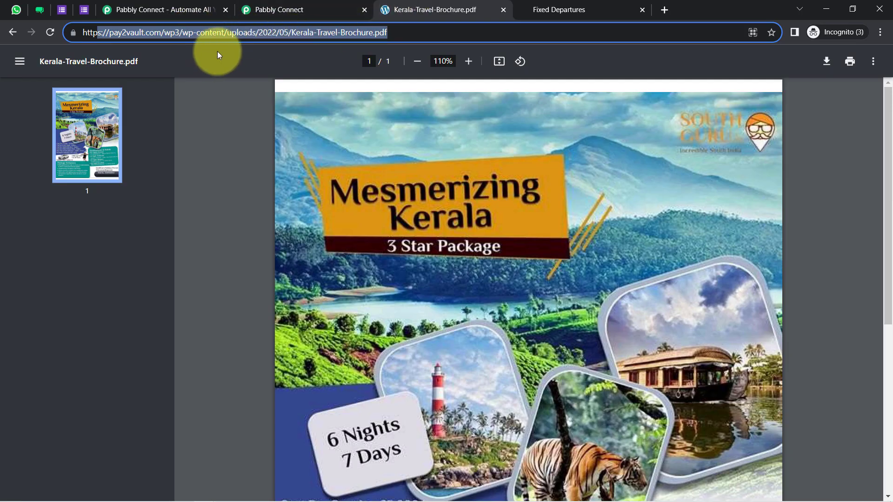
left_click(11, 6)
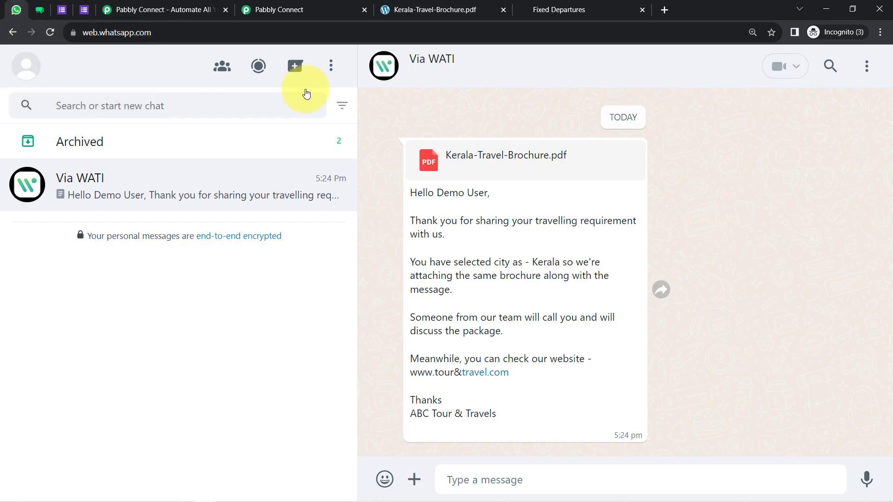
left_click(61, 9)
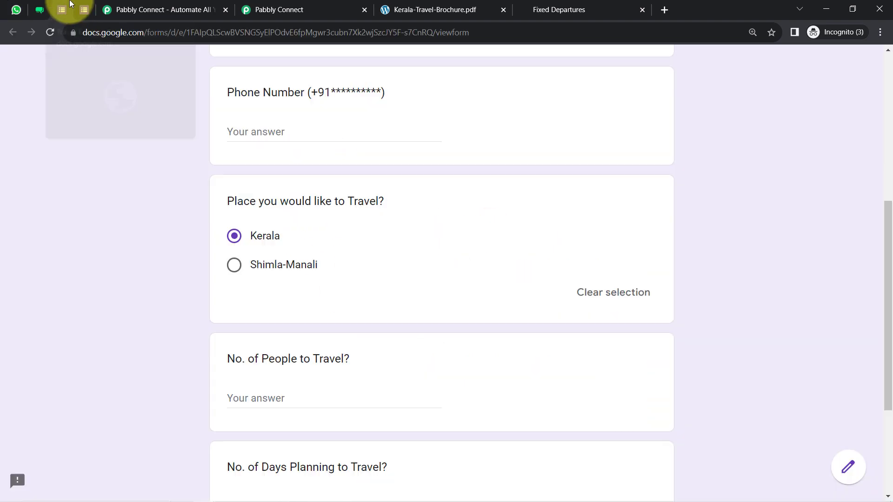
- Choose Shimla-Manali as the travel place in the enquiry form, and check its tour brochure and the WhatsApp chat
left_click(229, 266)
left_click(553, 8)
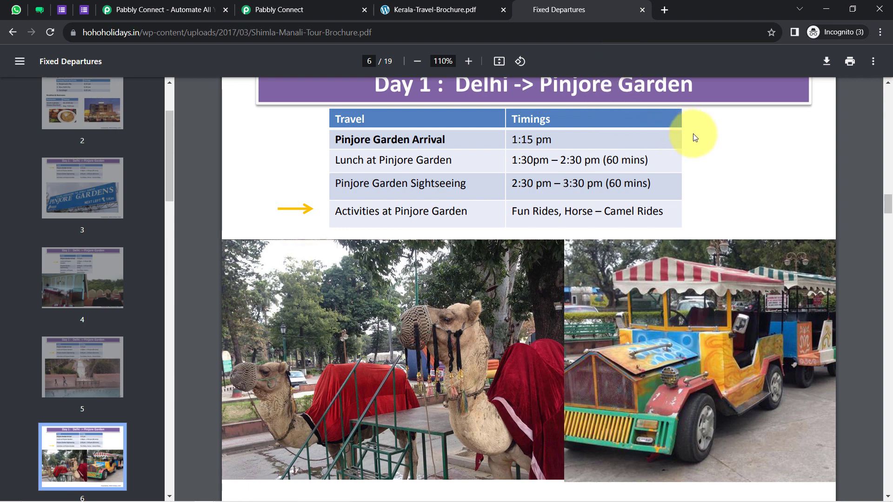
left_click(16, 9)
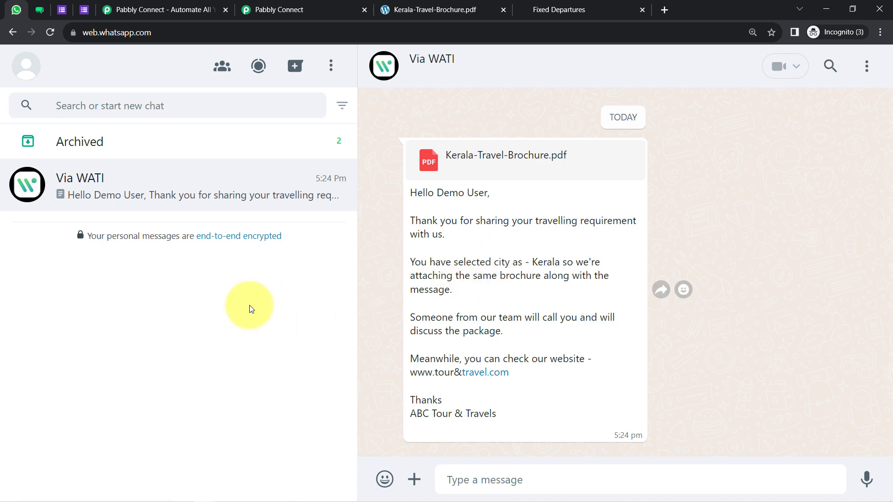
left_click(62, 9)
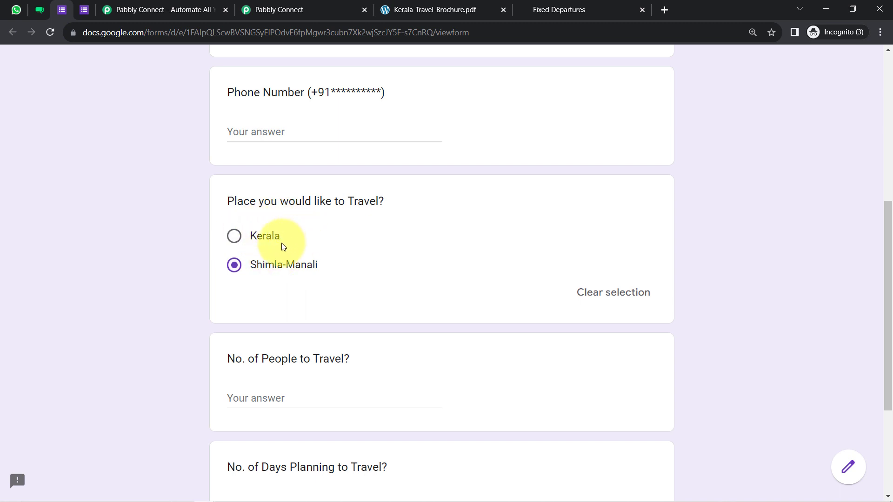
- Open the file_sharing_on_whatsapp message template in WATI and examine the {{file}} variable of its document header
left_click(40, 10)
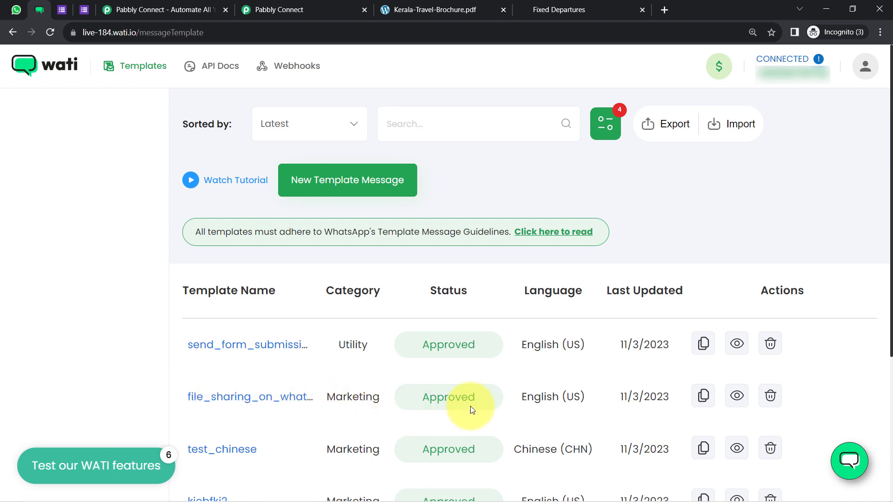
left_click(252, 399)
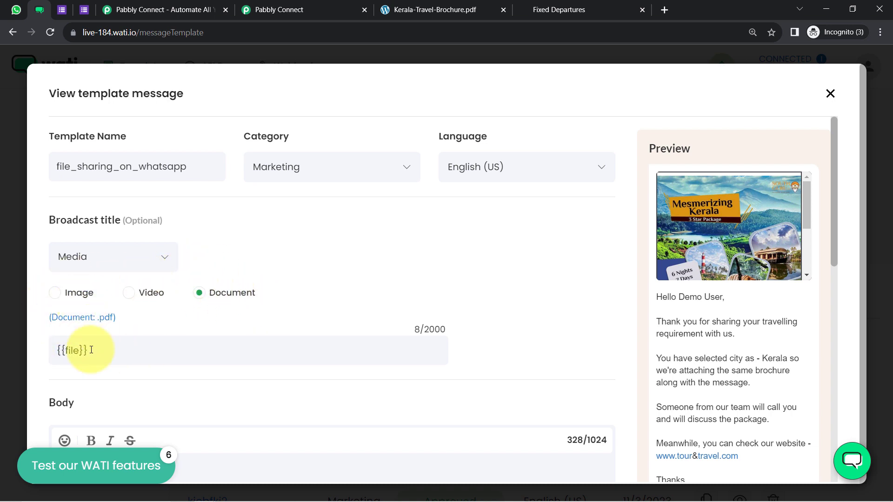
left_click_drag(62, 350, 86, 349)
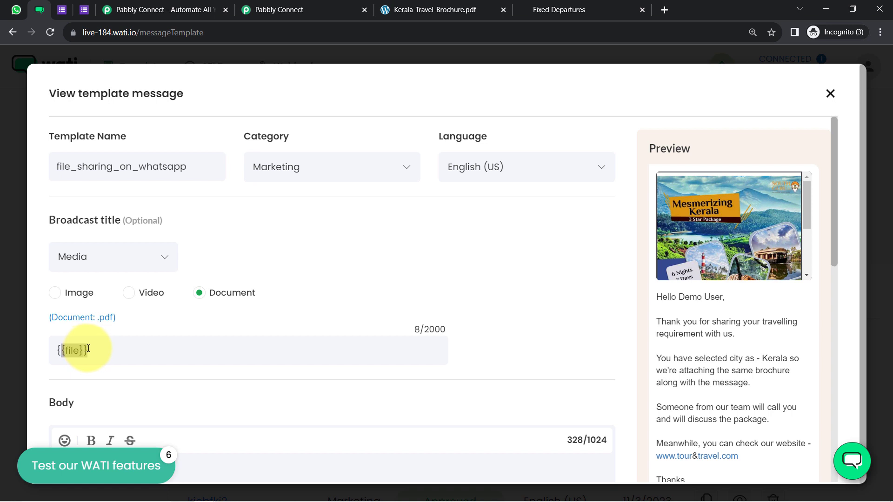
left_click(87, 350)
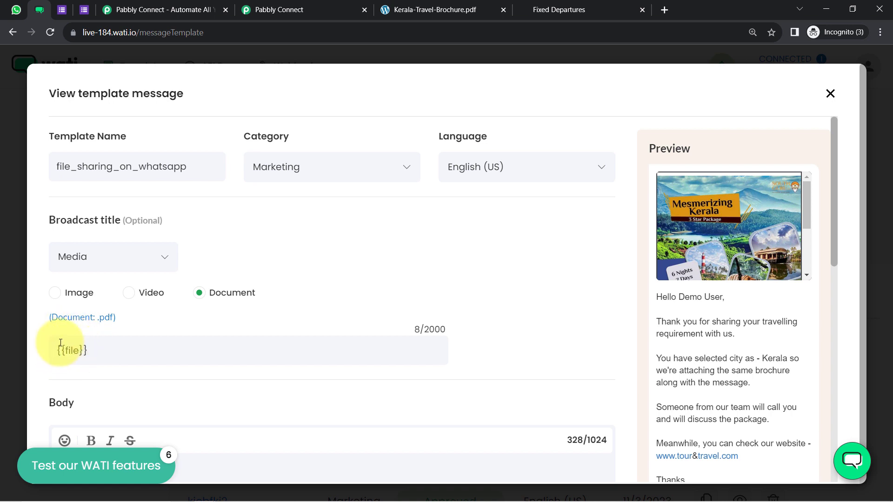
left_click_drag(57, 350, 87, 348)
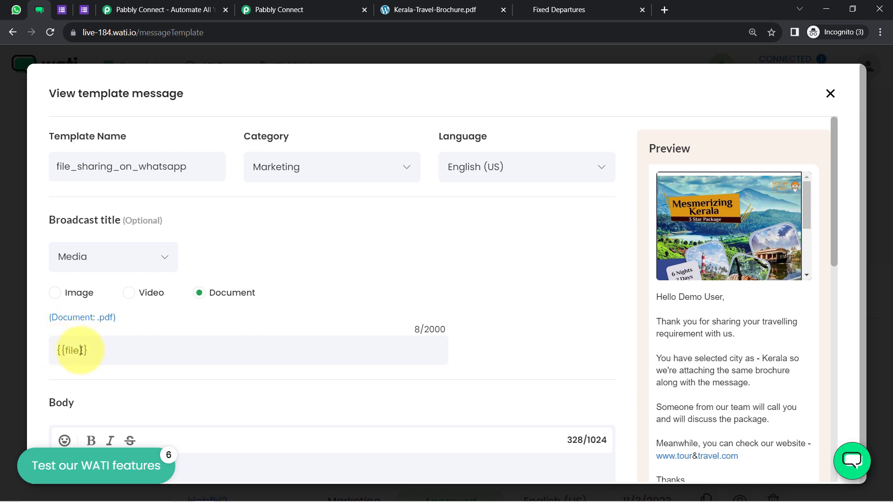
double_click(73, 350)
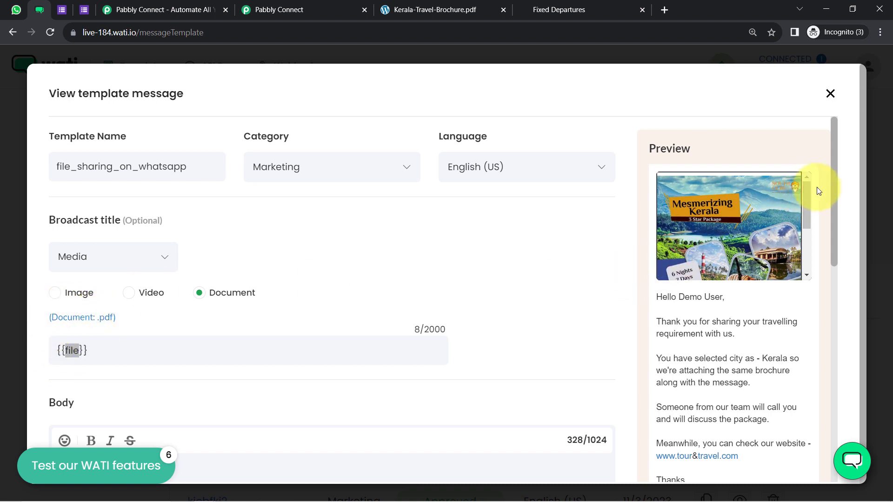
left_click_drag(56, 350, 102, 376)
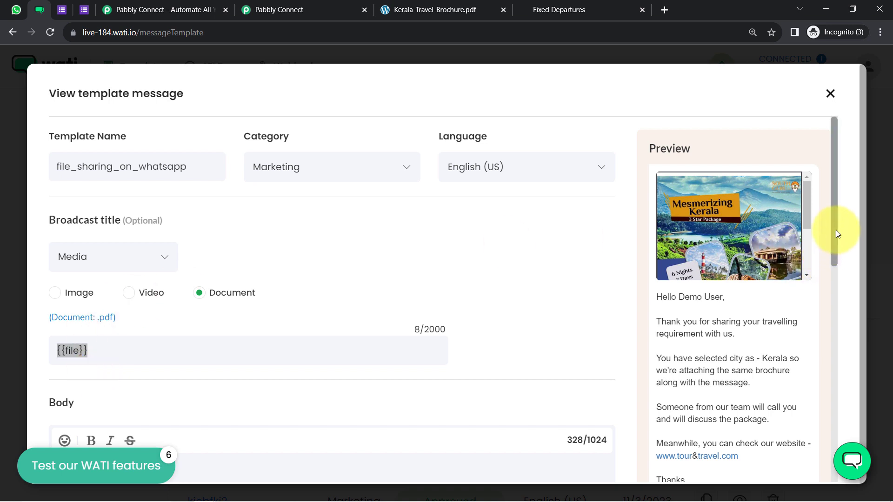
- Examine the template's message preview and the {{name}} and {{city}} variables in its body text
scroll(835, 229, "down", 2)
left_click(691, 235)
left_click_drag(691, 234, 787, 274)
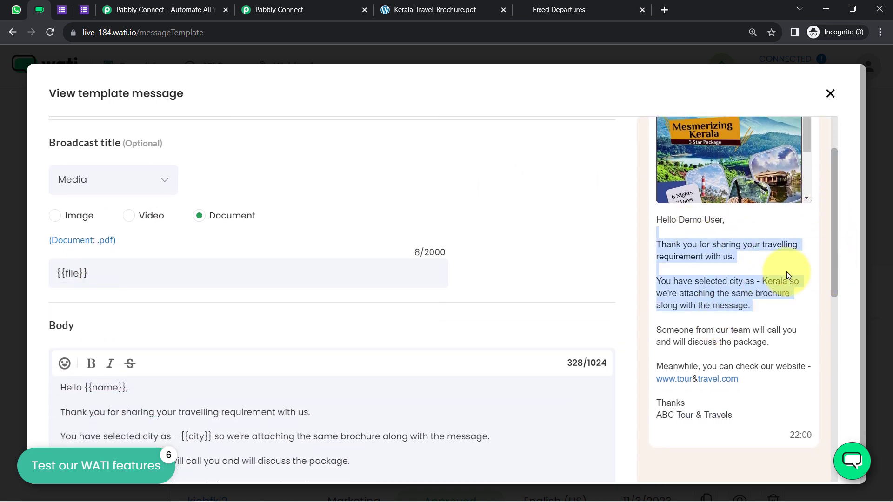
left_click_drag(831, 238, 824, 305)
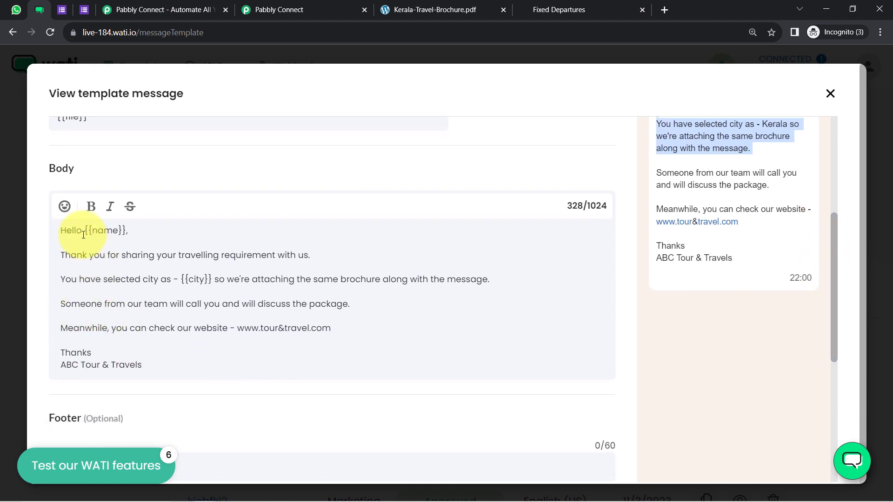
double_click(110, 228)
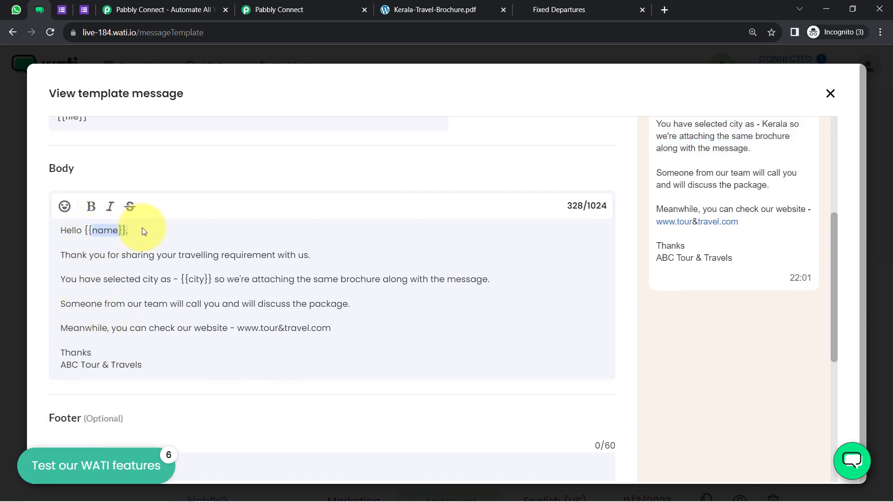
left_click_drag(77, 255, 296, 256)
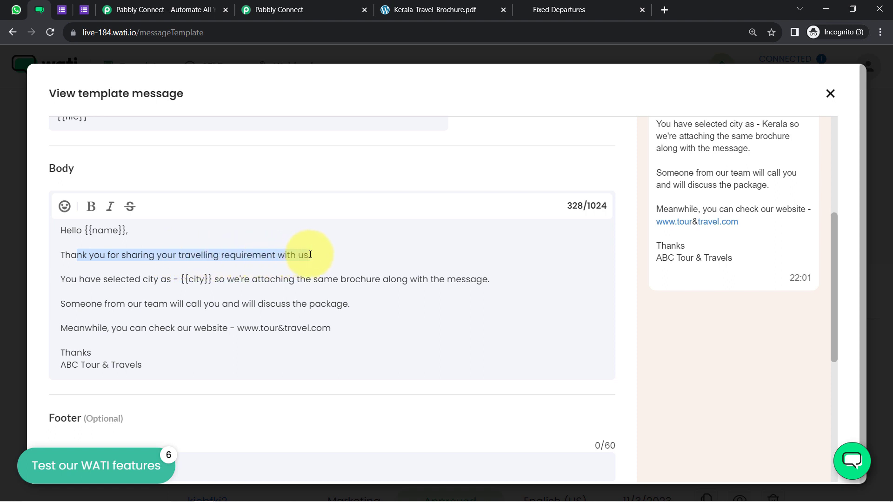
left_click_drag(71, 279, 179, 277)
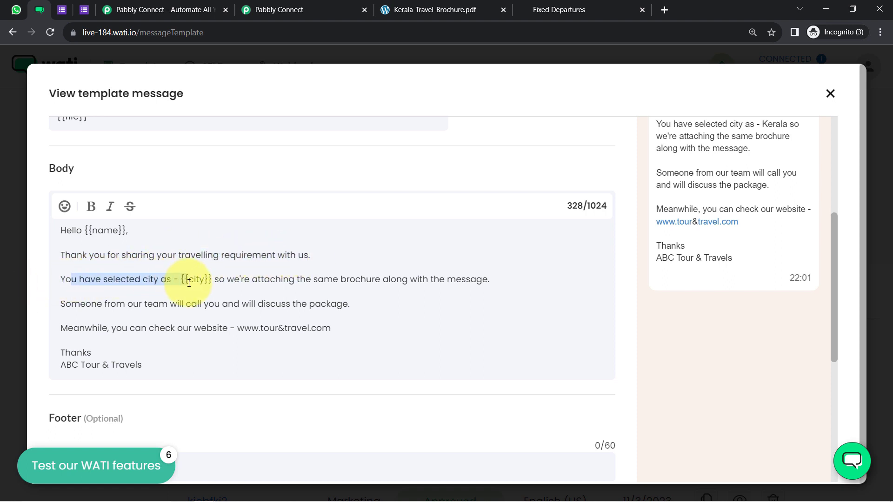
left_click(183, 279)
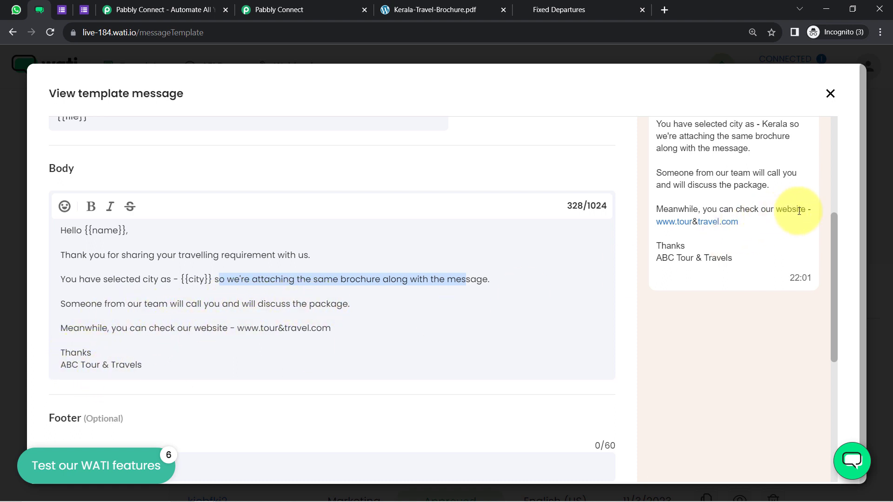
- Review the template's footer, buttons and sample content, and close the template view
left_click_drag(835, 221, 822, 347)
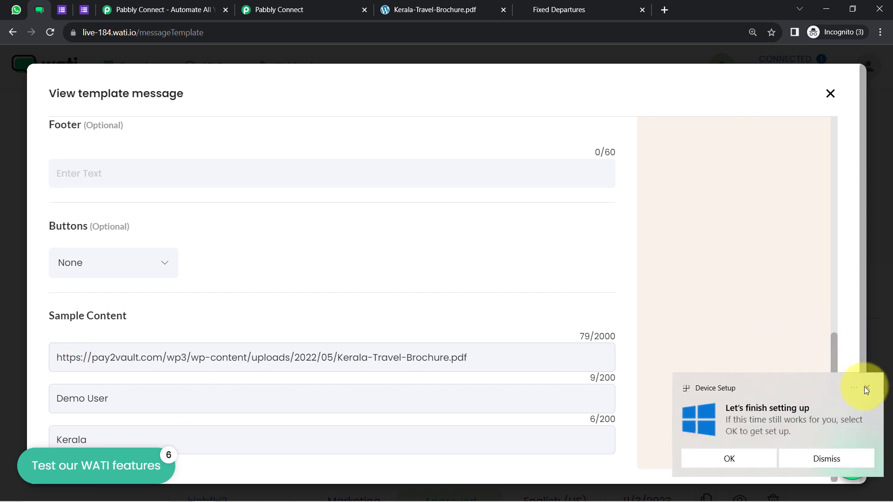
left_click(866, 388)
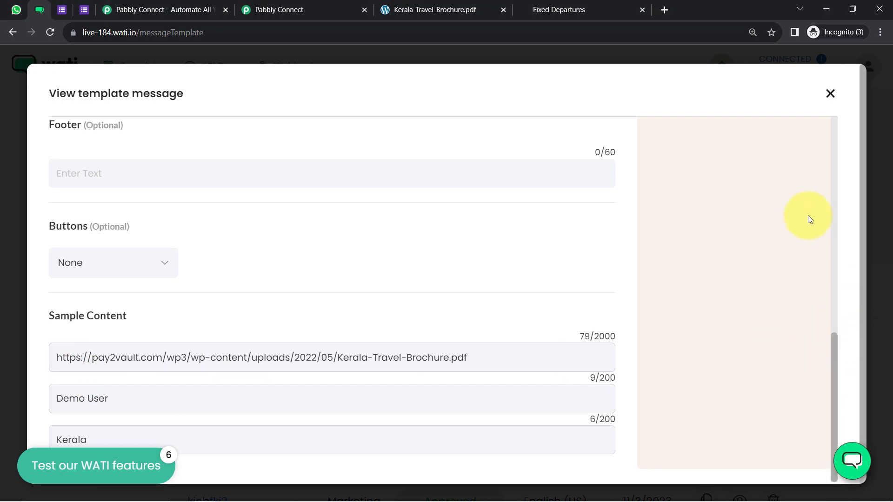
left_click(831, 94)
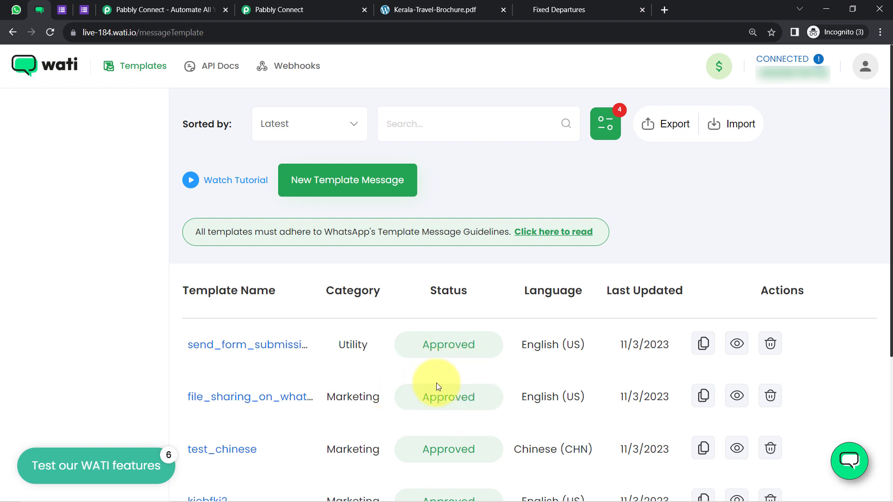
- Review the first questions of the Travel Enquiry Form and return to the WATI template list
left_click(66, 2)
left_click_drag(889, 218, 887, 42)
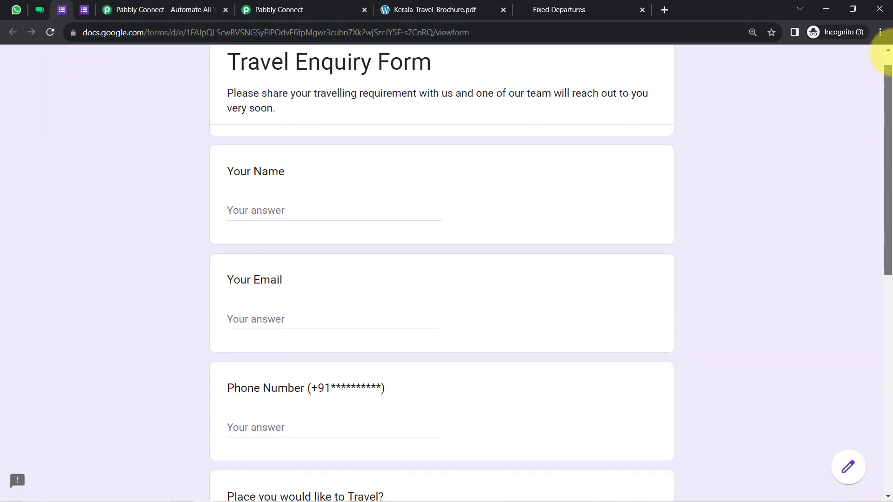
left_click(35, 2)
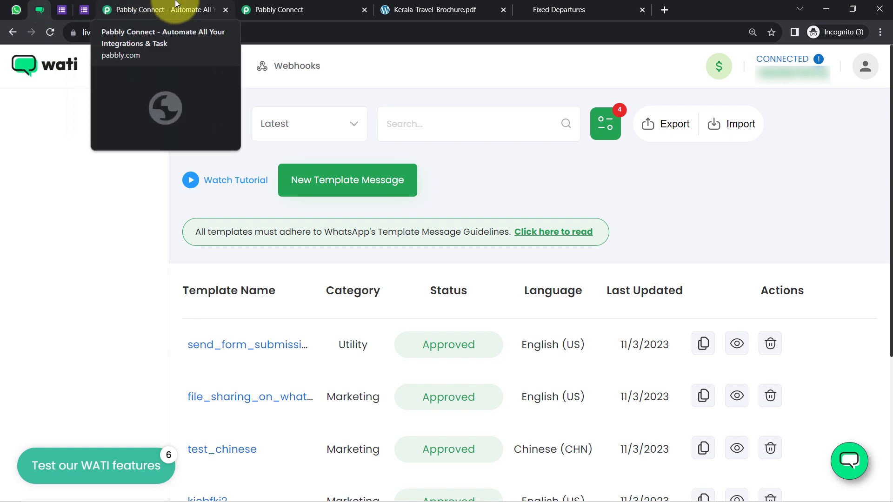
- Look over the Pabbly Connect website's address and headline, and switch to the Pabbly Connect dashboard
left_click(153, 7)
left_click_drag(106, 32, 223, 32)
left_click_drag(162, 247, 739, 330)
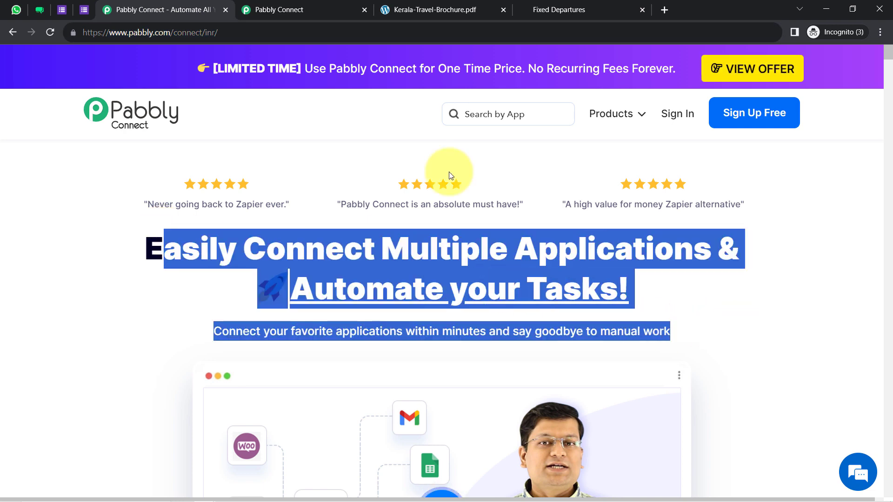
left_click(292, 5)
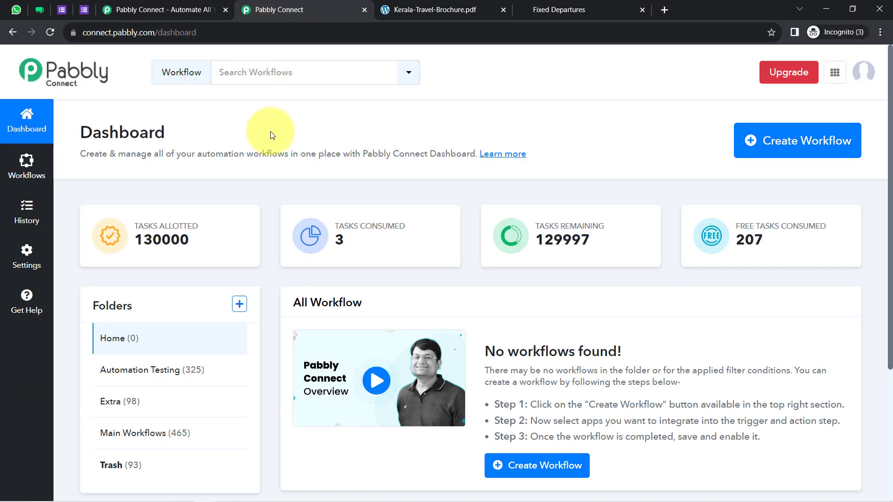
left_click(186, 8)
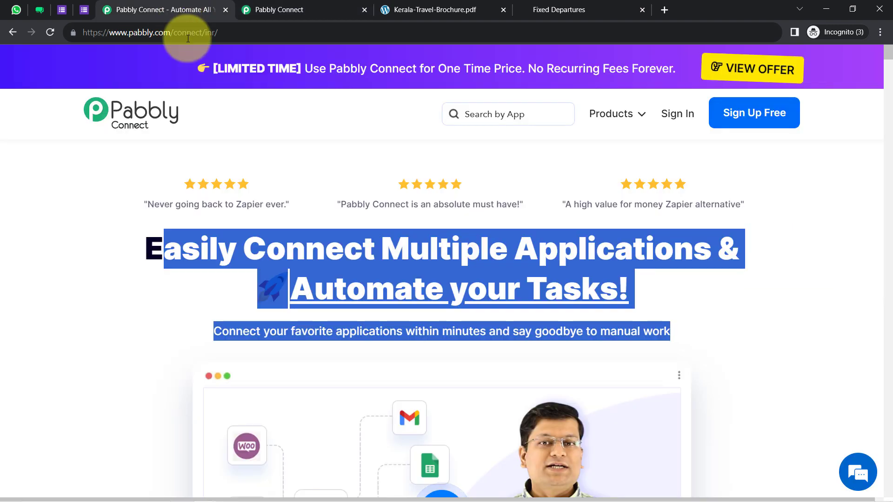
left_click(164, 244)
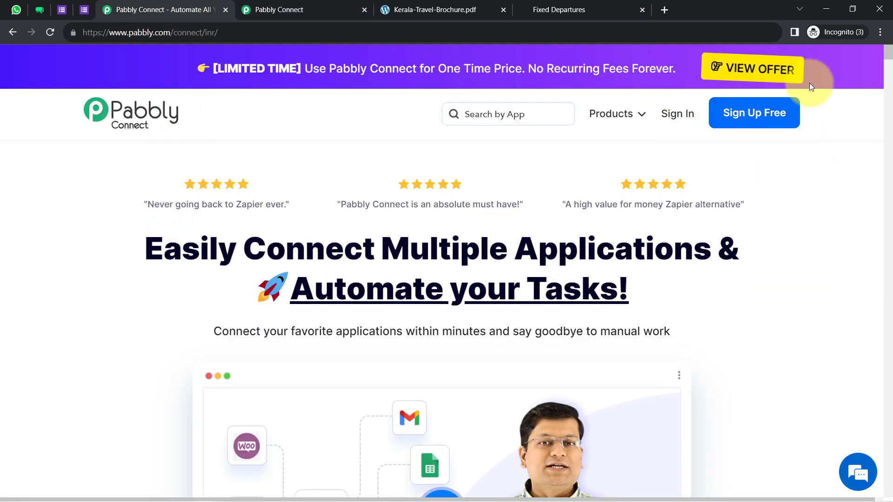
left_click(245, 9)
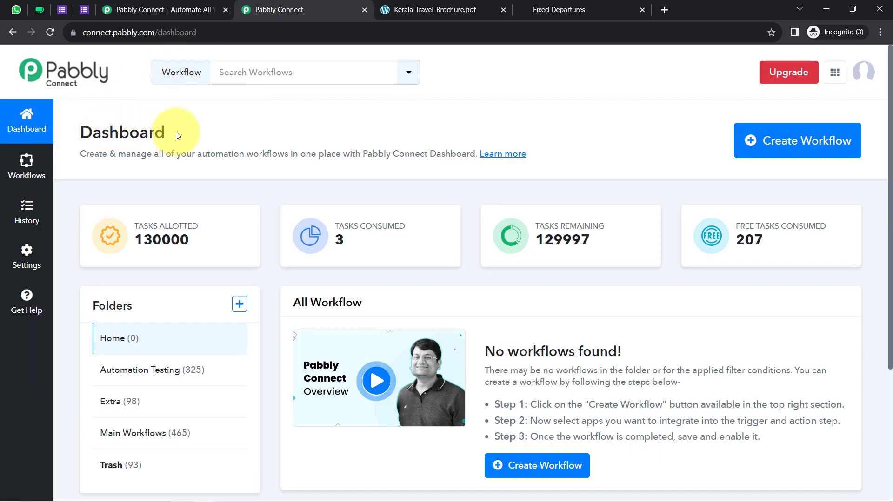
double_click(111, 131)
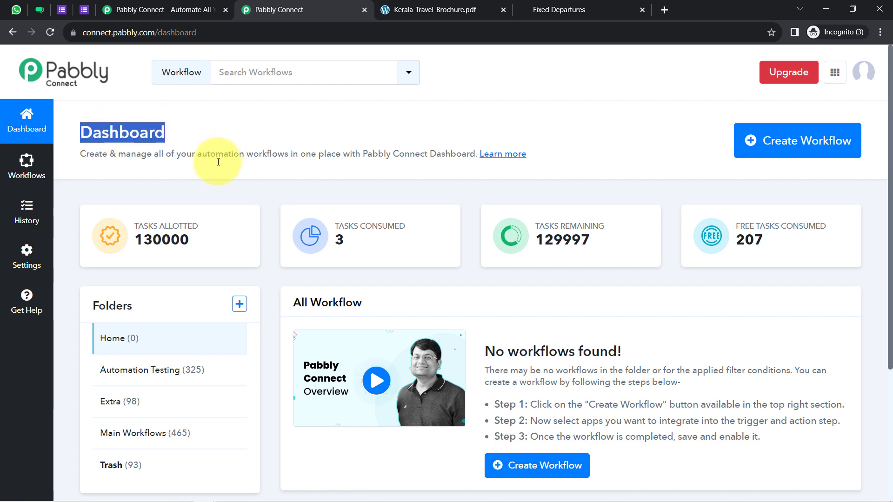
- Create a workflow named "Send Dynamic Files on WhatsApp using Wati" in the Main Workflows folder
left_click(786, 140)
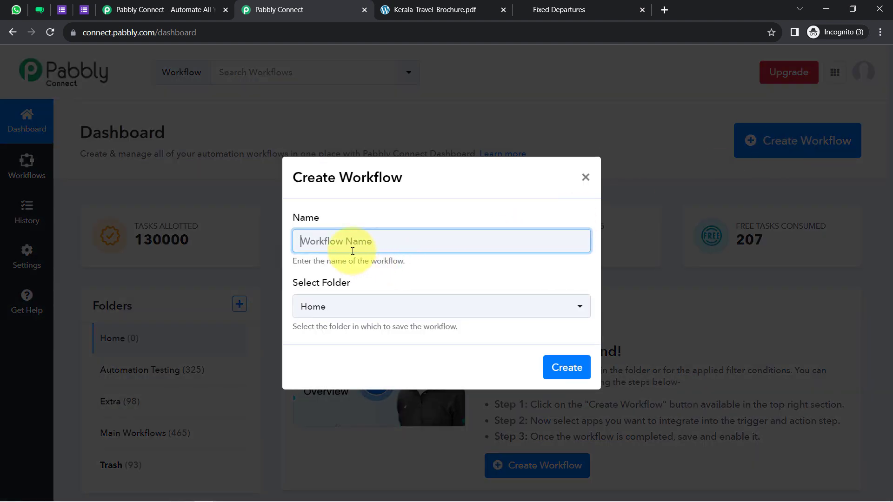
type("Send Dynamic Files on WhatsApp using Wati")
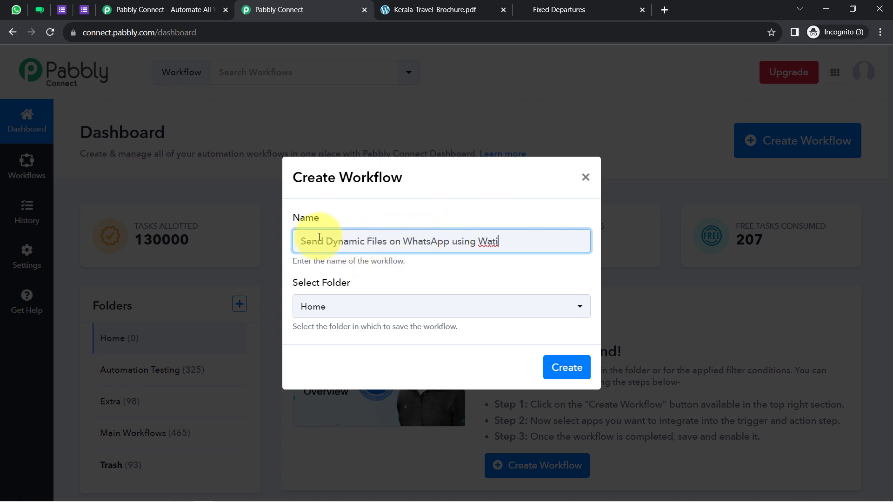
left_click_drag(320, 238, 498, 242)
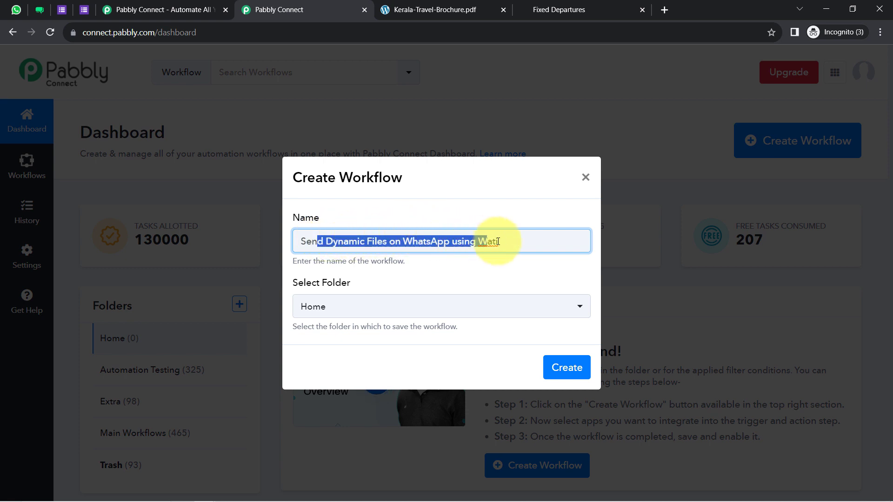
left_click(356, 310)
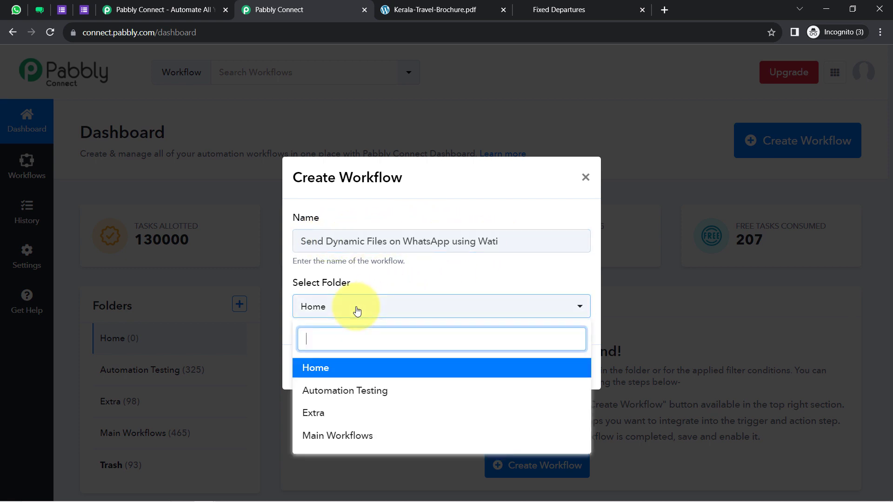
left_click(334, 436)
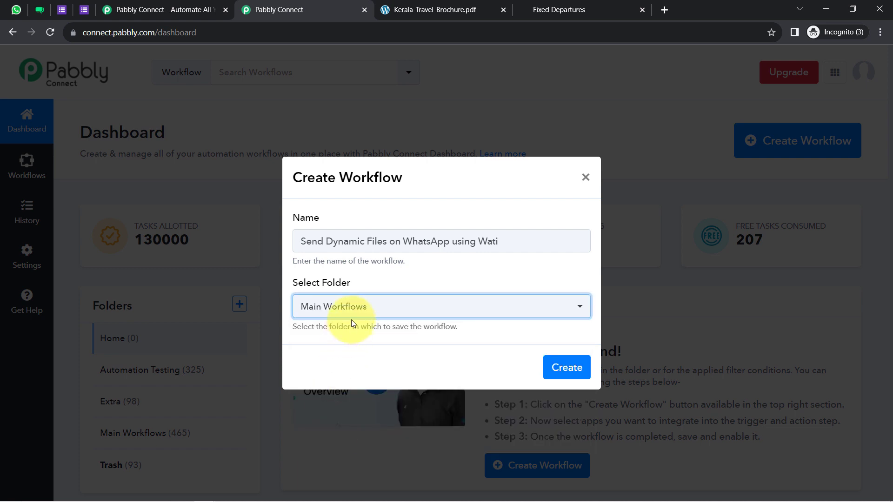
double_click(357, 177)
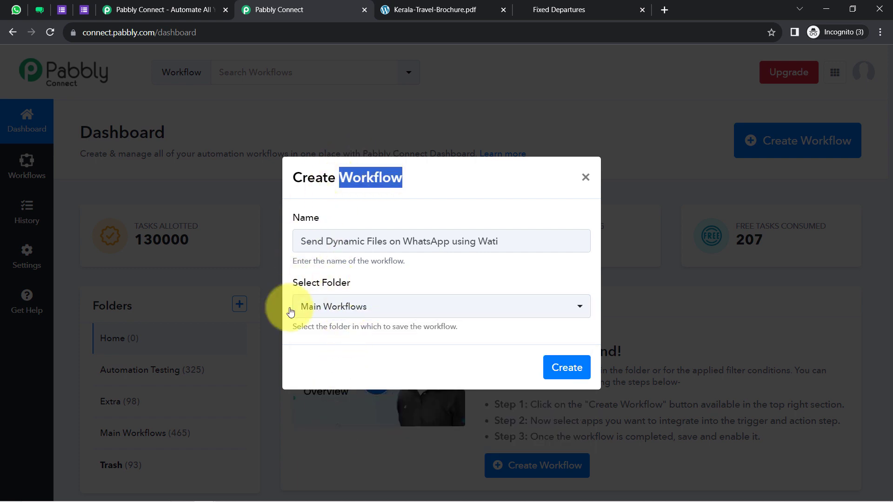
left_click(566, 372)
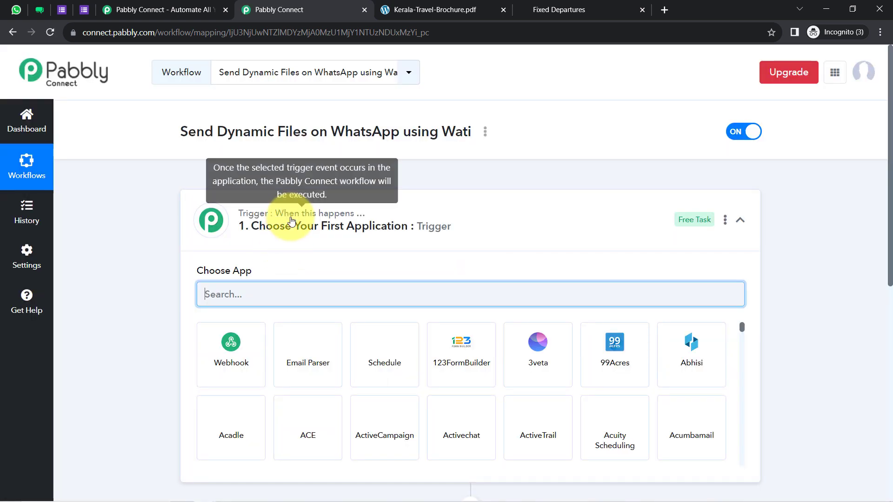
- Search for Google Forms and choose it as the workflow's trigger application
left_click(291, 220)
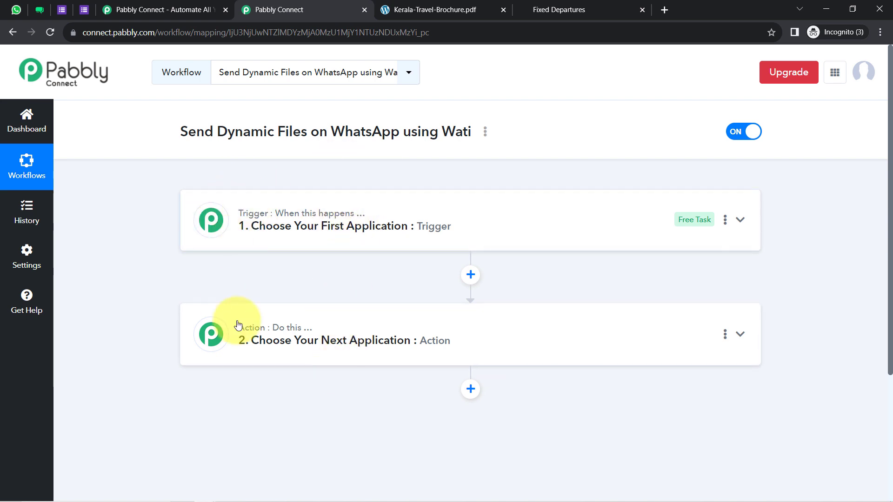
left_click(393, 225)
triple_click(245, 132)
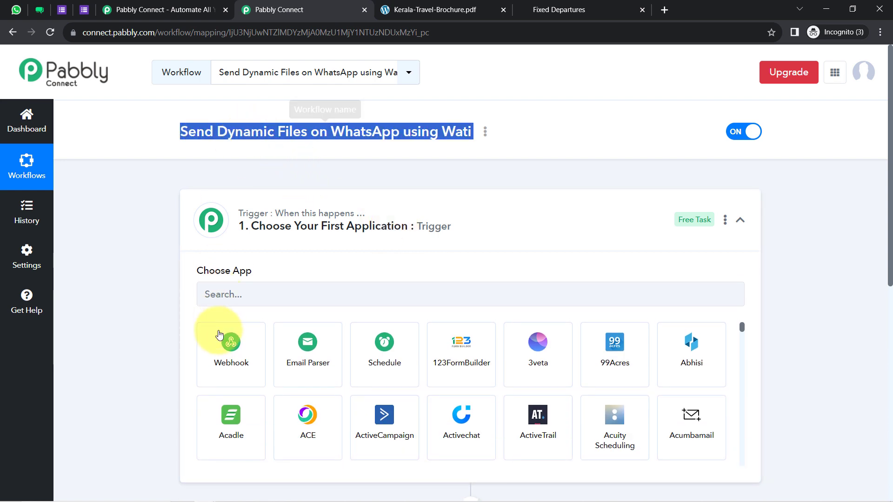
left_click(218, 294)
type("go")
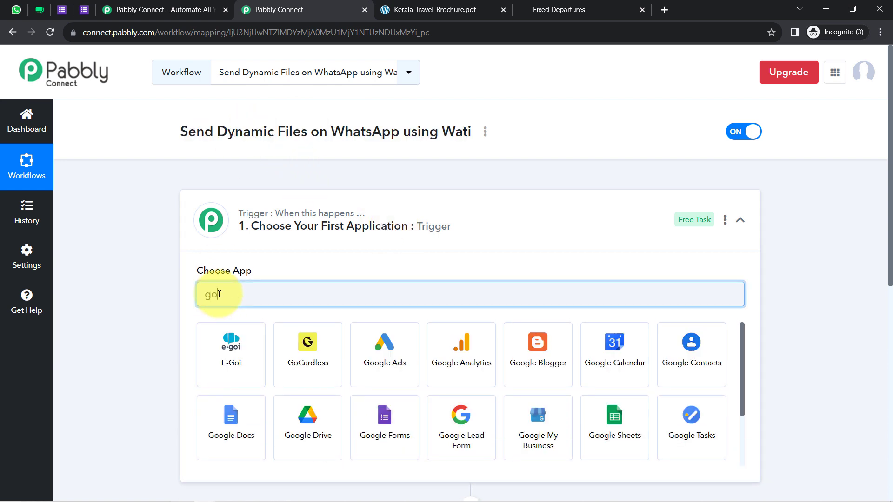
type("ogle fo")
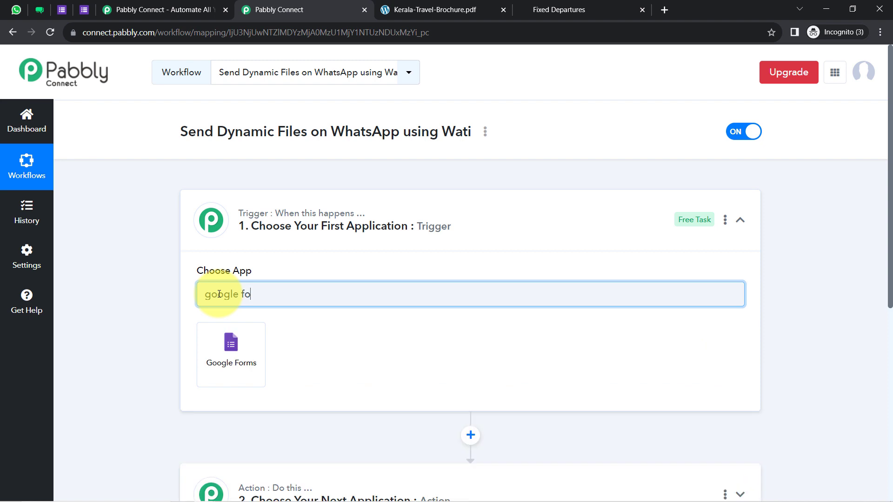
left_click(215, 333)
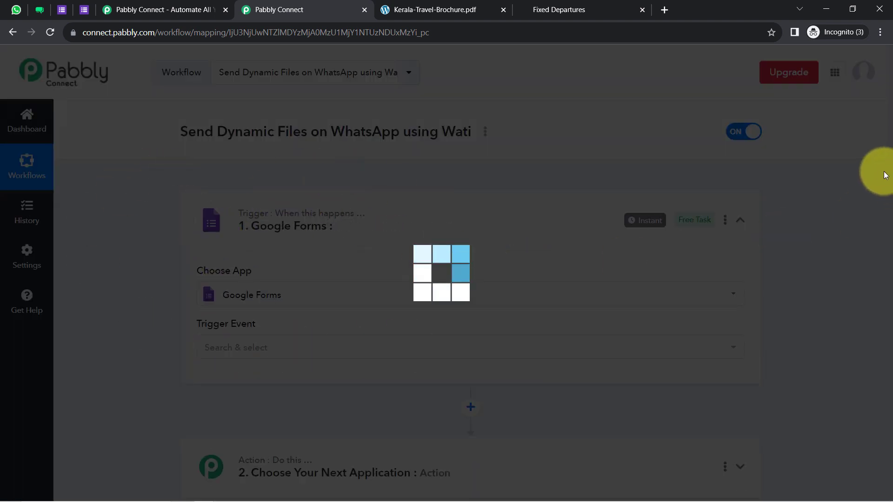
- Choose WATI as the action application and collapse both the trigger and action steps
scroll(884, 261, "down", 5)
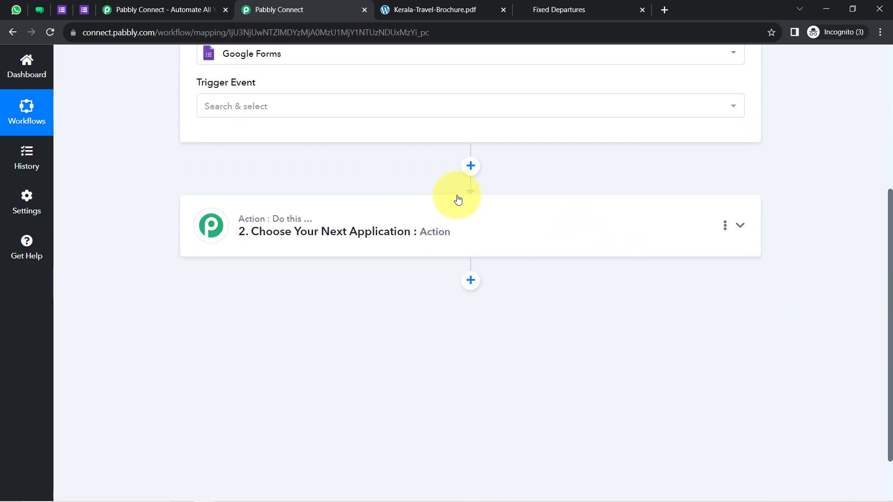
left_click(315, 239)
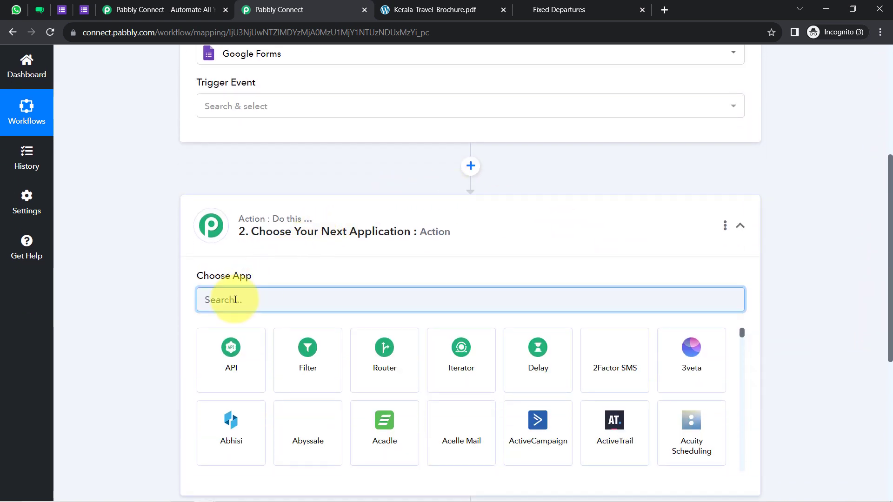
type("wati")
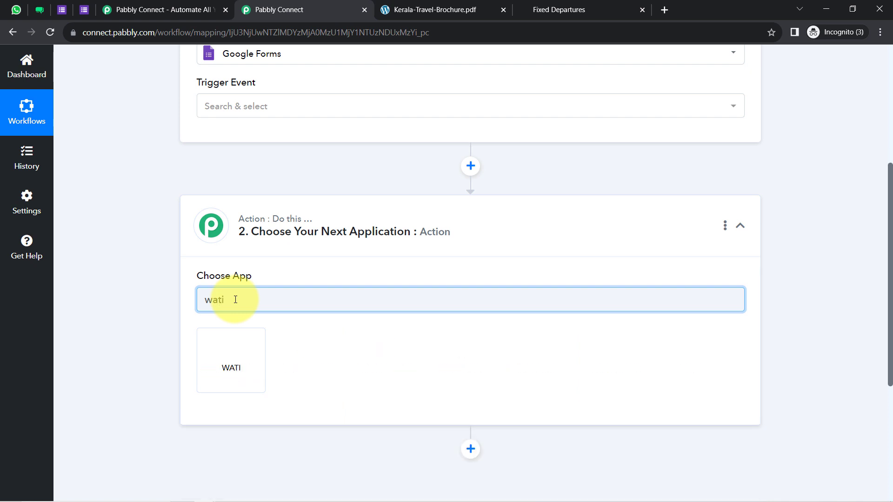
left_click(226, 347)
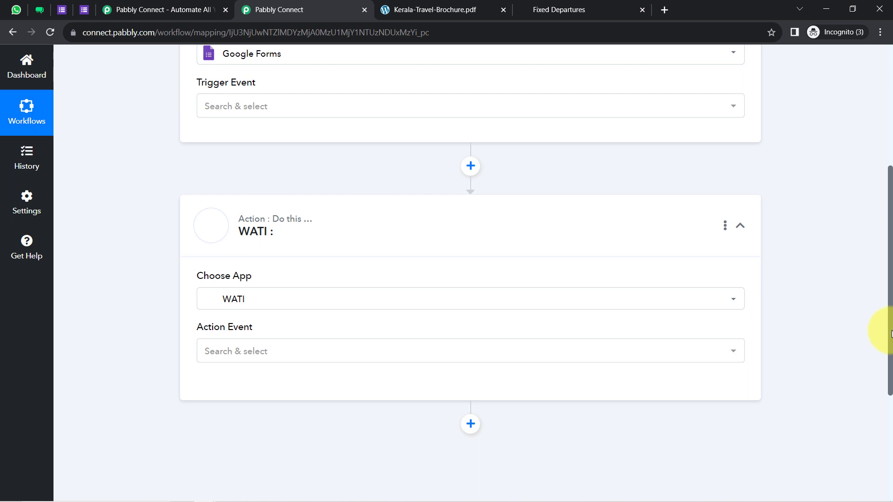
scroll(890, 334, "up", 5)
left_click(281, 246)
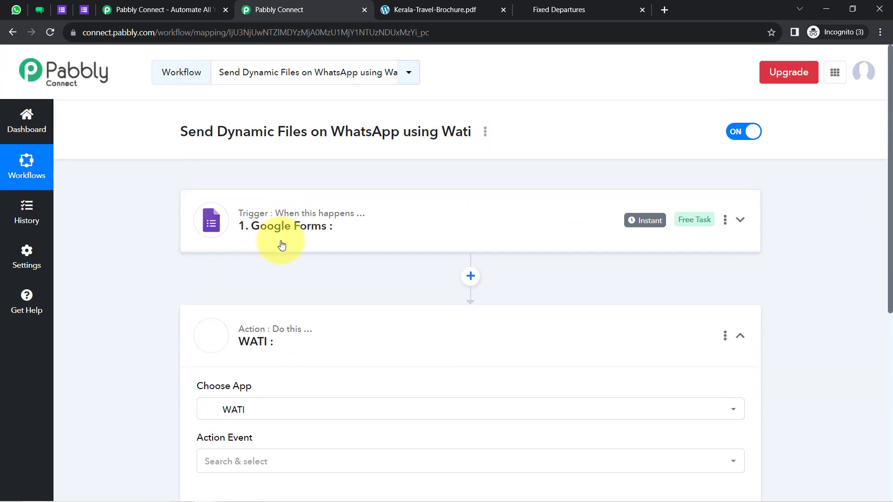
left_click(242, 327)
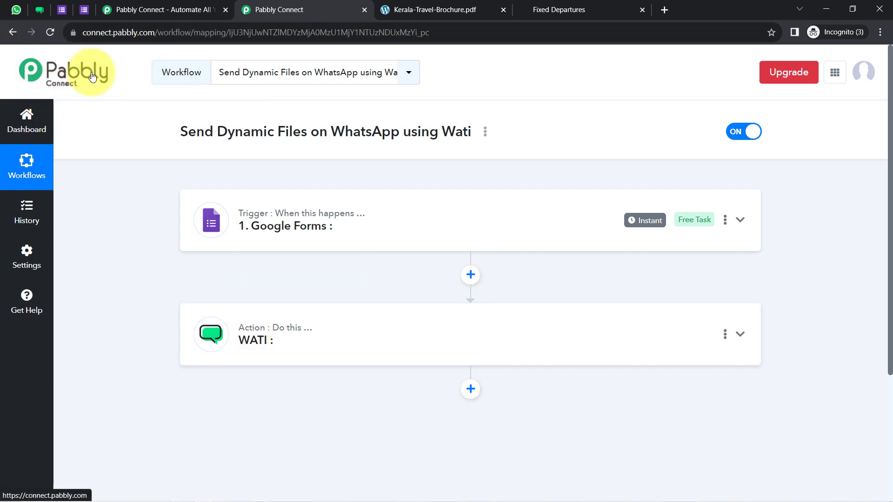
- Glance at the Travel Enquiry Form and set the Google Forms trigger event to New Response Received
left_click(62, 9)
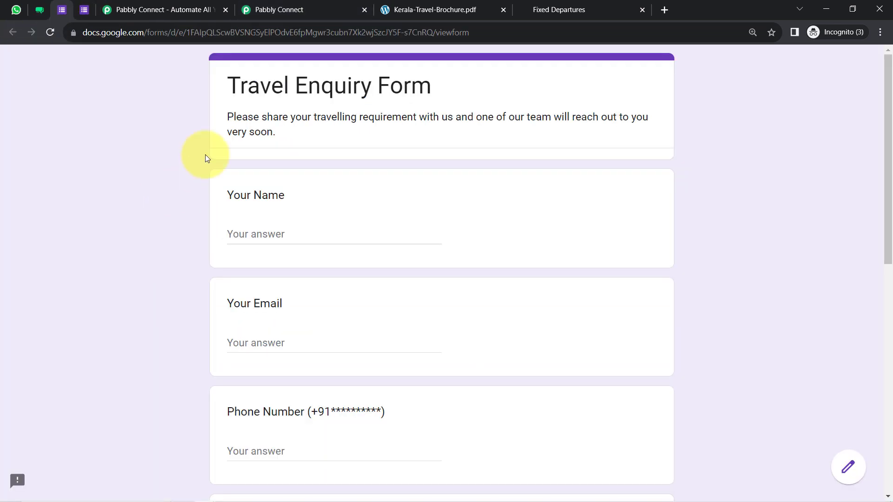
left_click(248, 7)
left_click(264, 232)
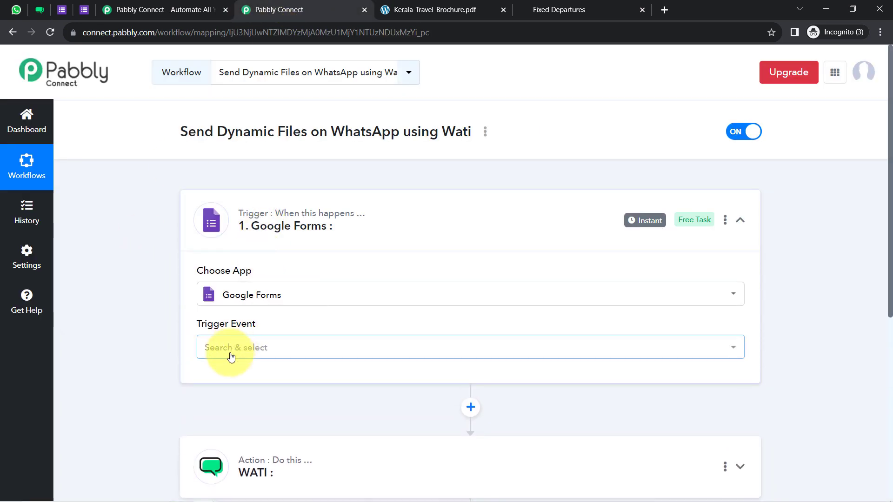
left_click(231, 357)
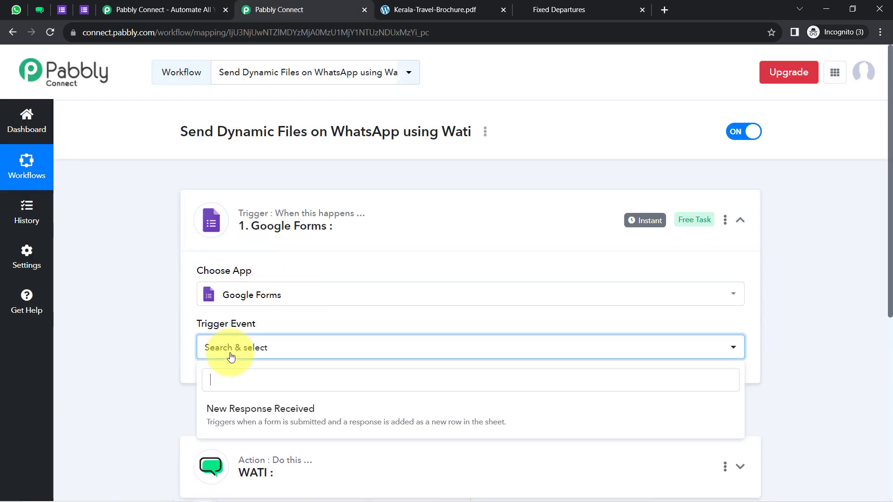
left_click(229, 413)
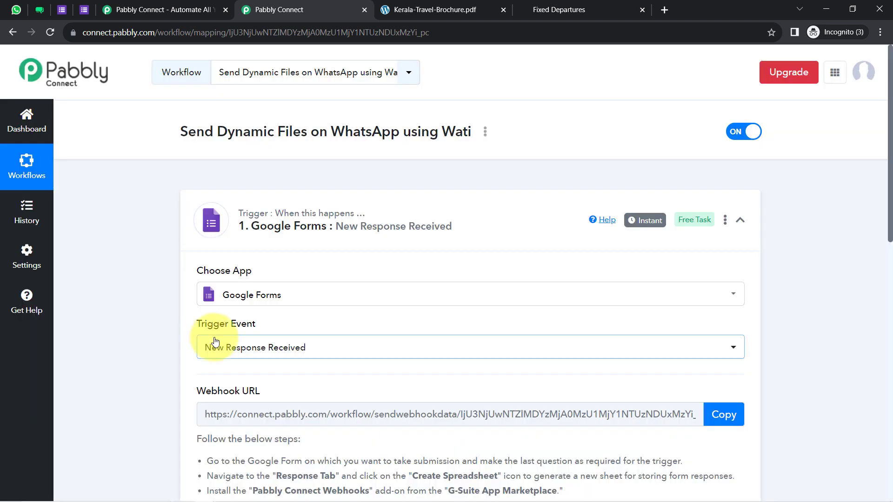
- Review the trigger's webhook URL and the setup instructions listed below it
left_click_drag(224, 391, 260, 391)
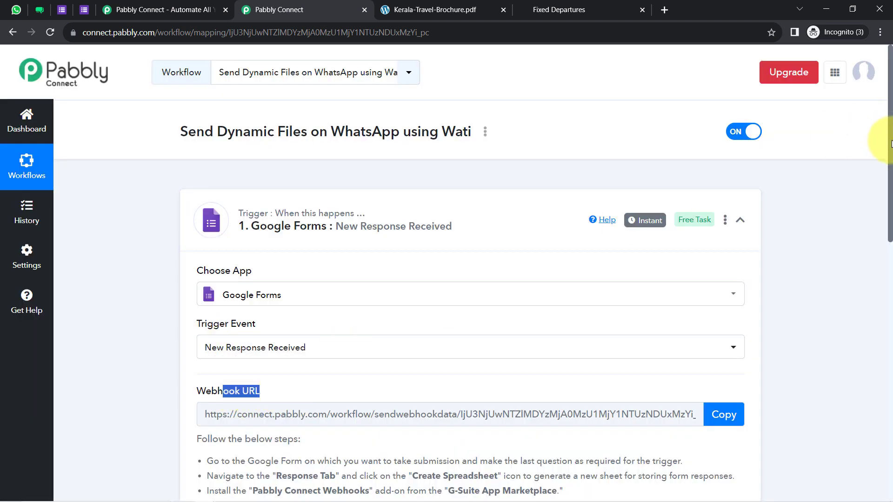
scroll(890, 143, "down", 5)
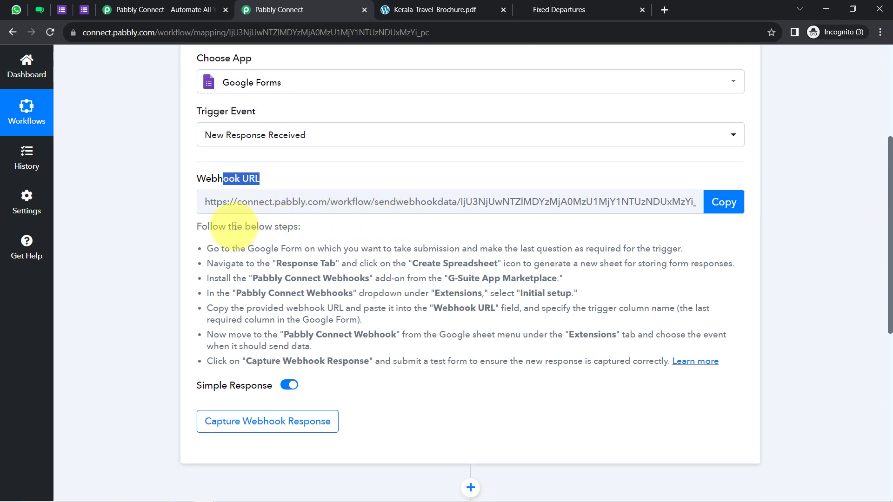
left_click(199, 227)
left_click_drag(208, 232, 324, 361)
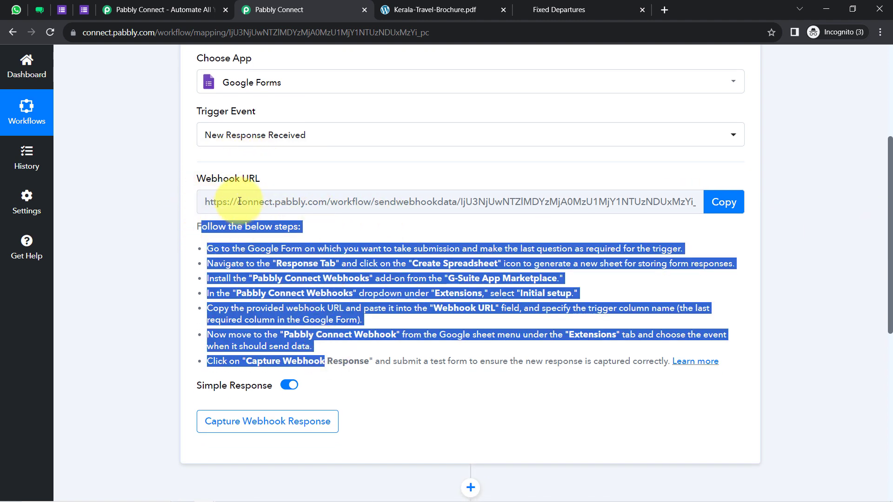
- Open the Travel Enquiry Form's linked response spreadsheet from the form editor's responses
left_click(62, 10)
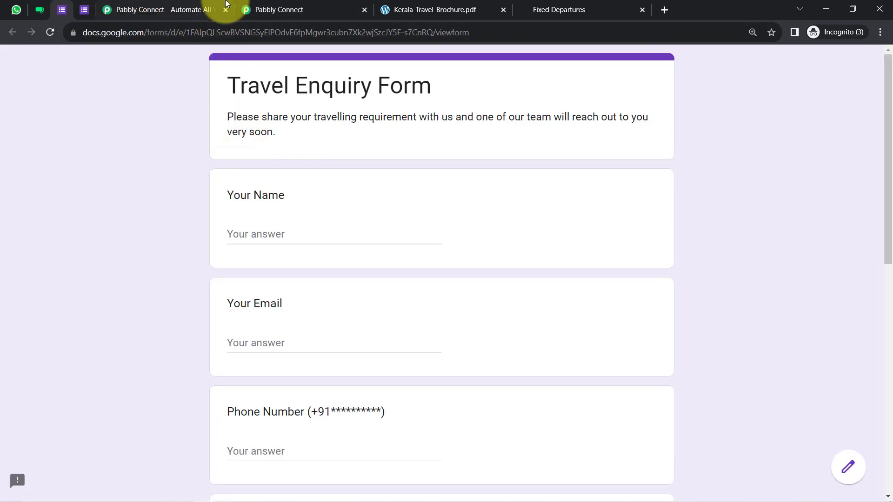
left_click(276, 4)
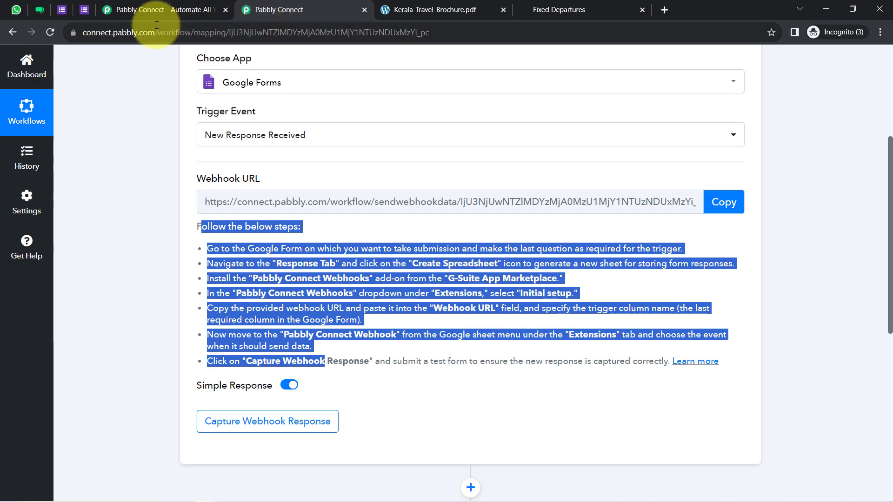
left_click(59, 9)
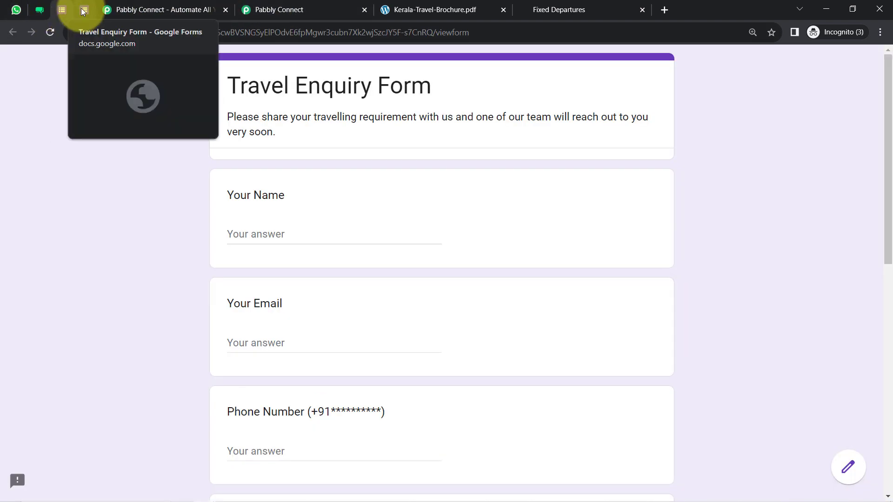
left_click(87, 8)
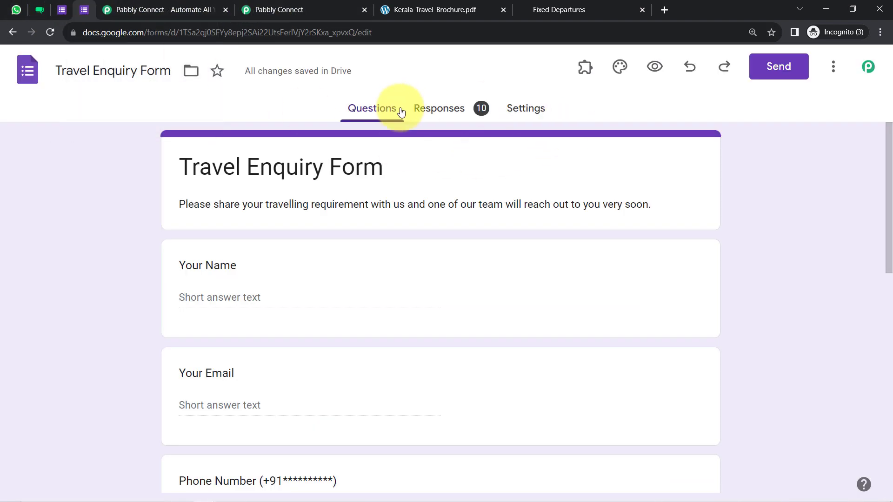
left_click(441, 114)
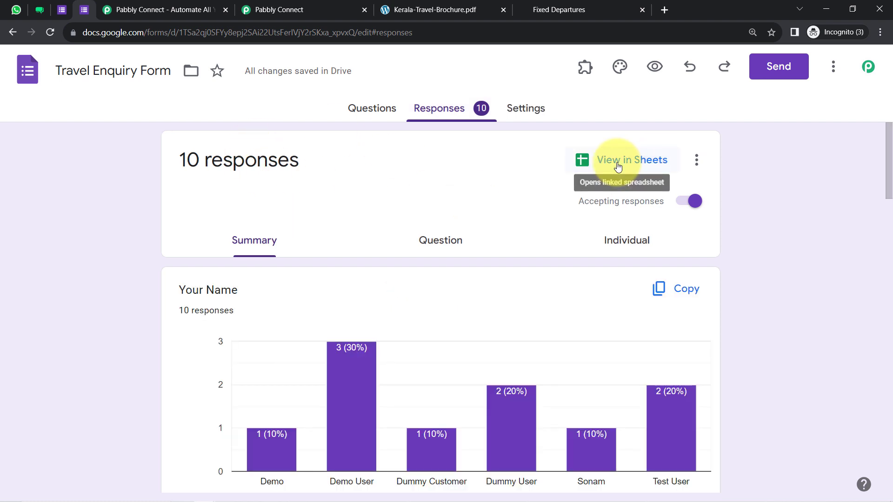
left_click(619, 160)
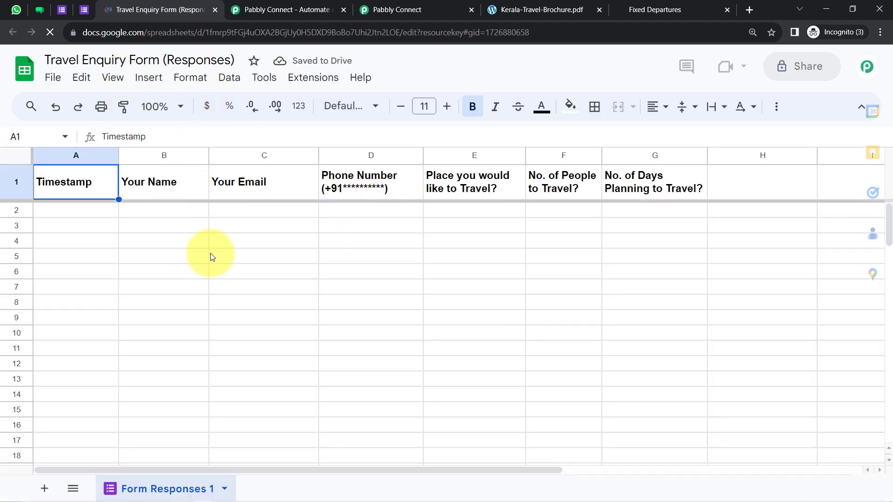
- Compare the form's questions with the response sheet's columns, close the Pabbly Connect website page, and return to the form
left_click(63, 10)
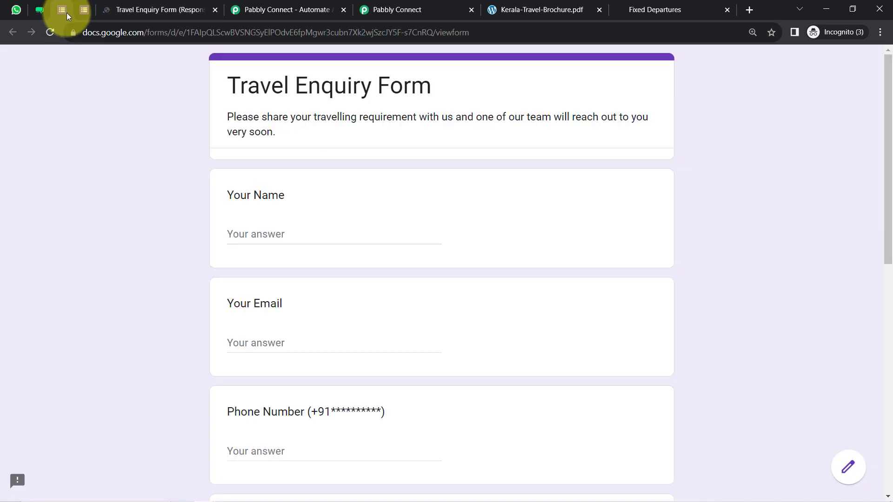
left_click(130, 3)
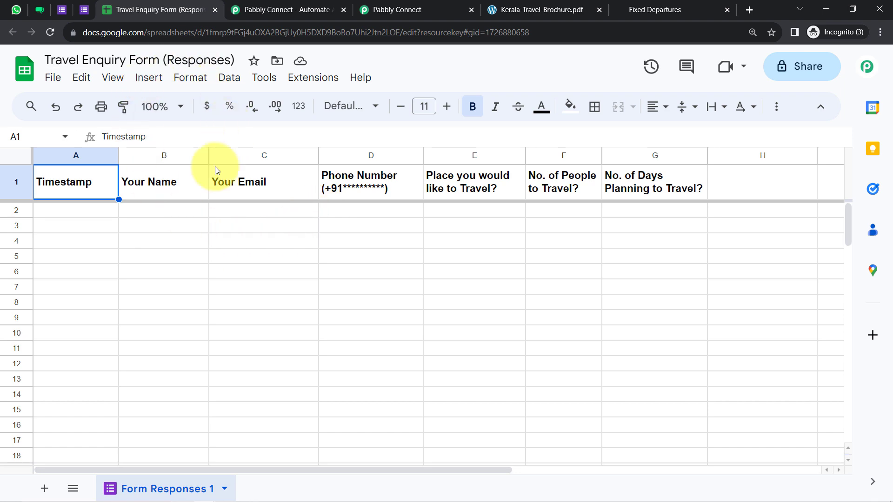
left_click(416, 8)
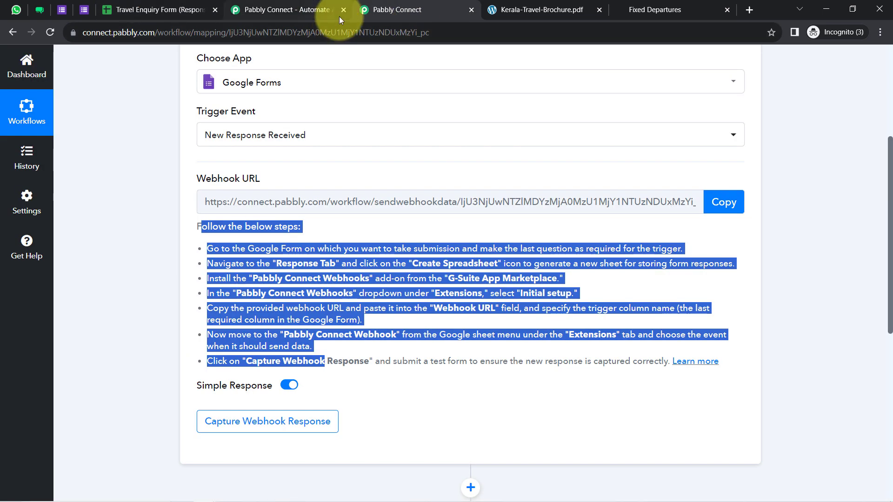
left_click(339, 13)
left_click(54, 7)
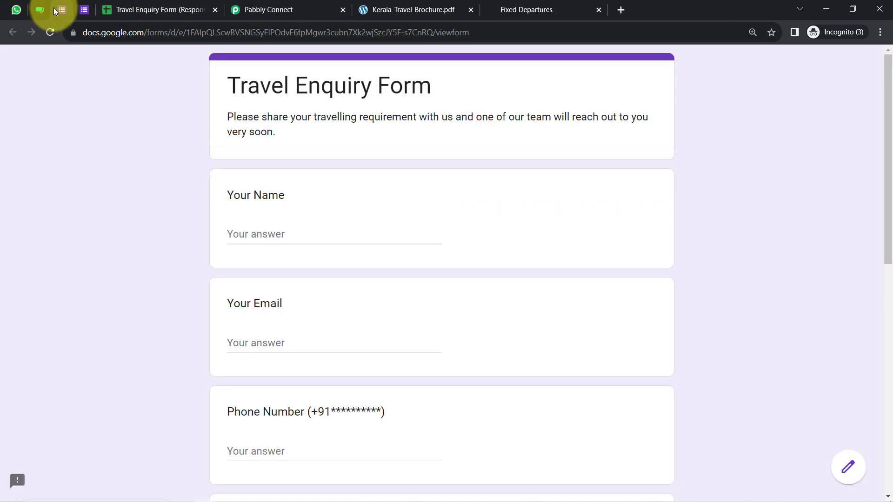
- Submit a test enquiry with the customer's name, email and phone number, choosing Kerala, 2 people and 4 days
left_click(259, 226)
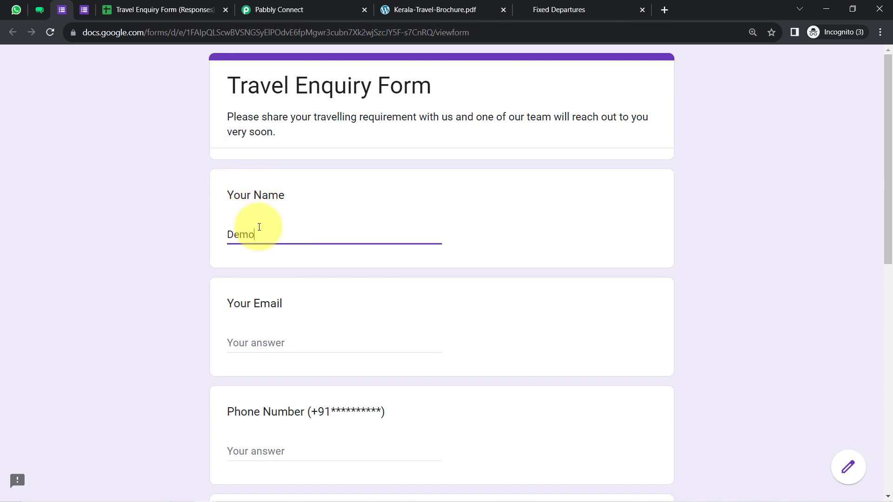
key("Tab")
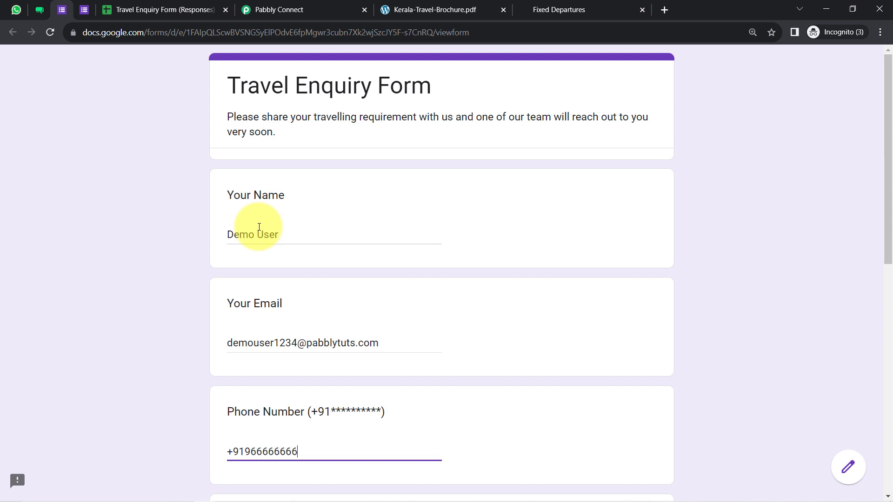
left_click_drag(888, 140, 886, 287)
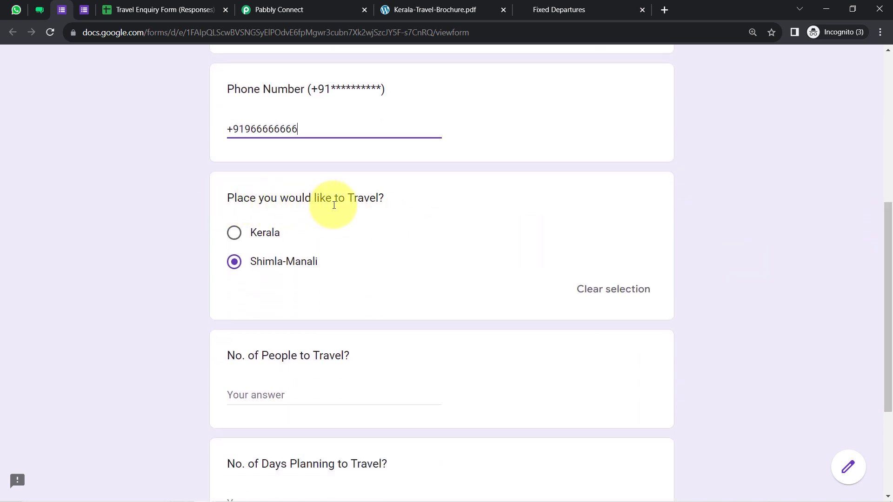
left_click(233, 233)
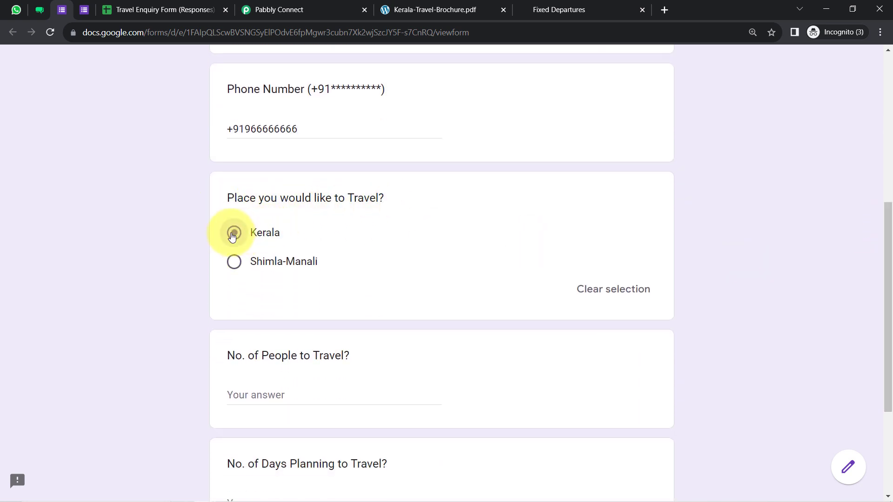
left_click_drag(891, 306, 877, 354)
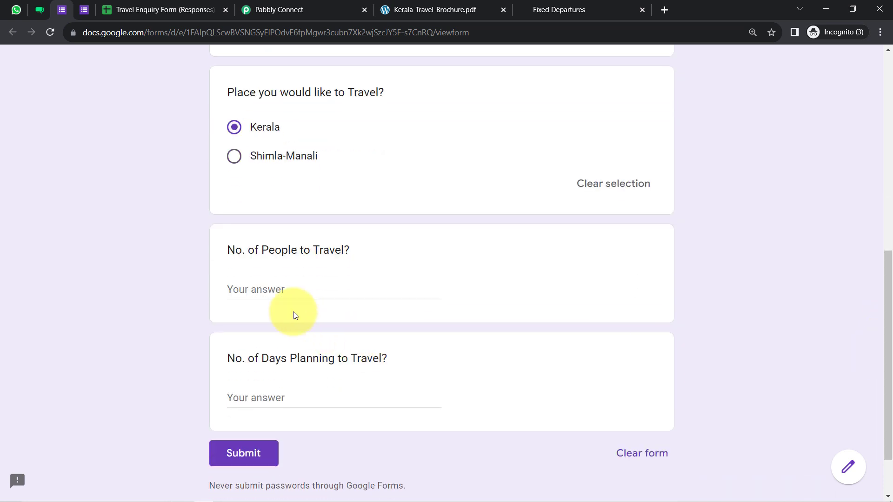
type("2")
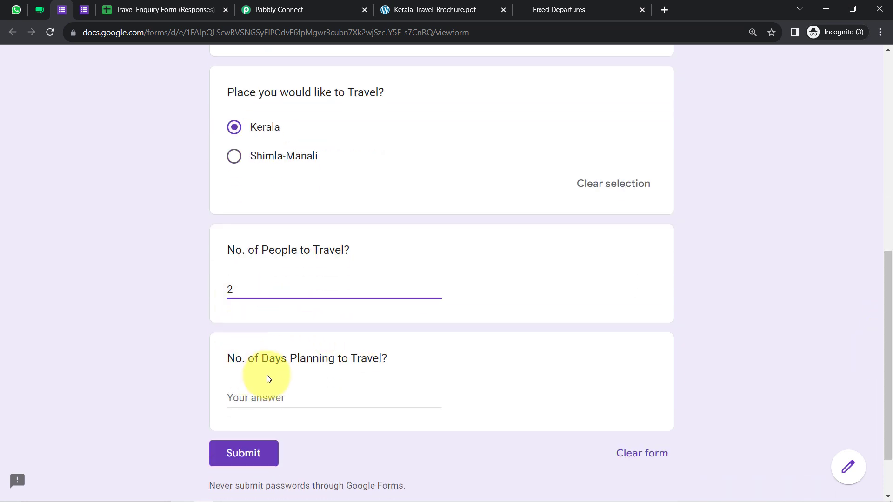
left_click(287, 397)
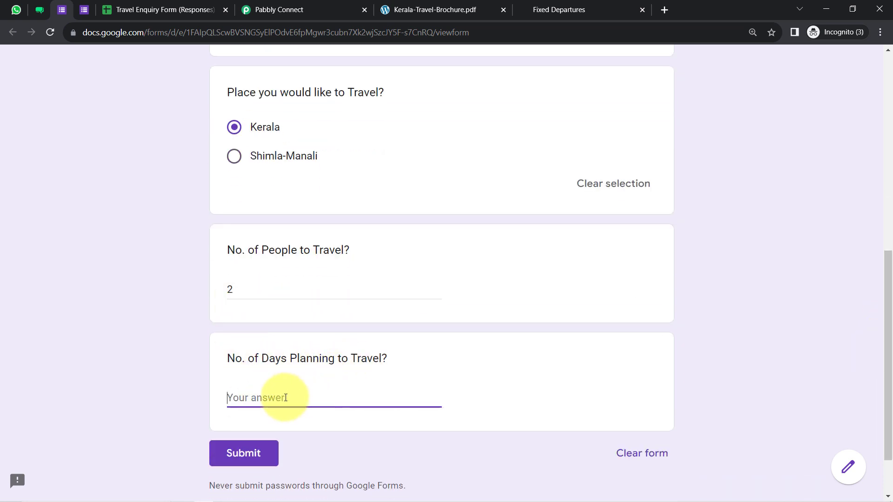
type("4")
left_click(247, 454)
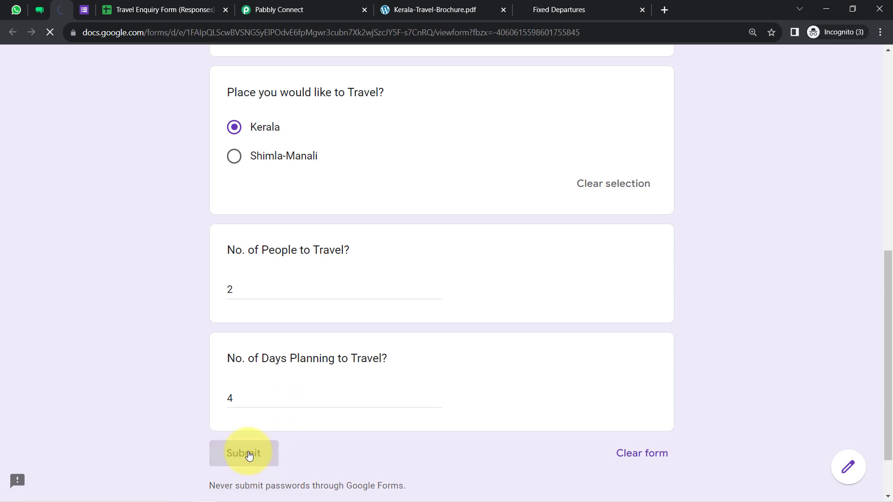
- Check the new entry in the form's response spreadsheet with the sheet enlarged to 125%
left_click(111, 10)
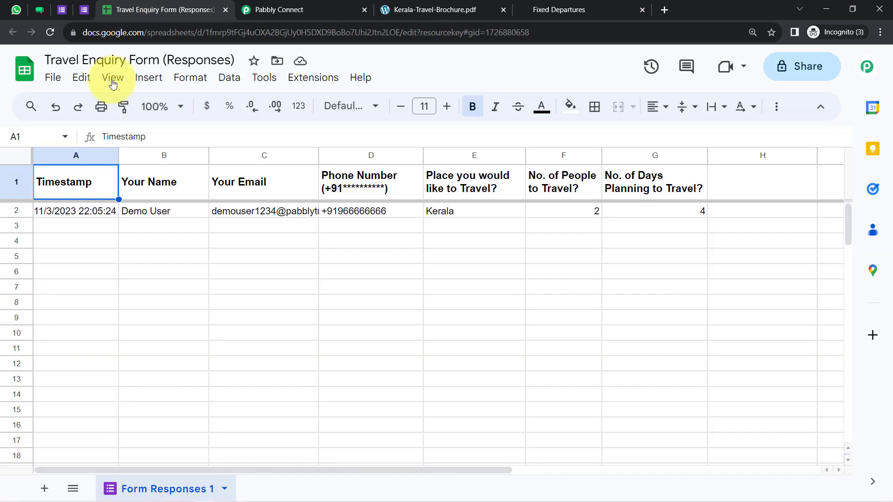
left_click(158, 106)
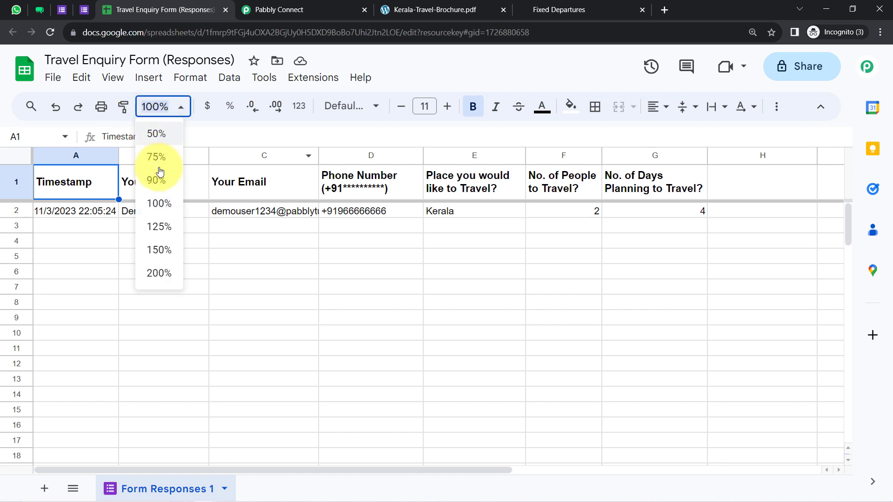
left_click(171, 235)
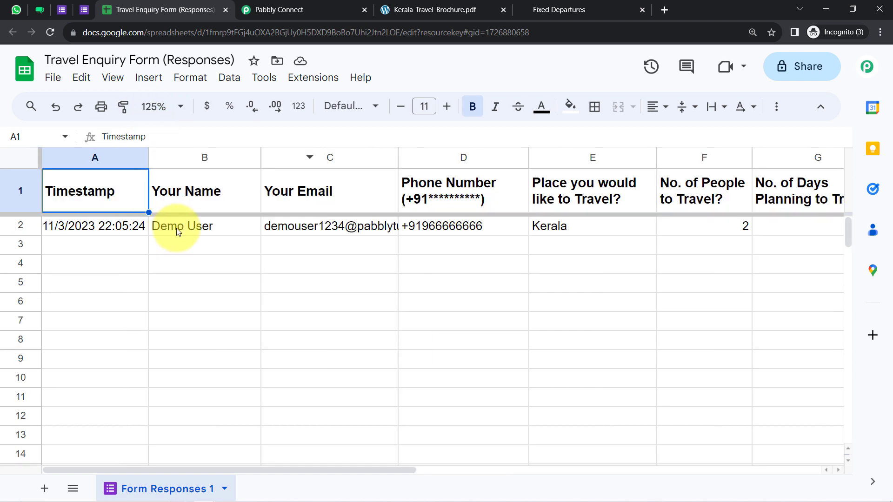
left_click(881, 32)
left_click(881, 32)
left_click(359, 266)
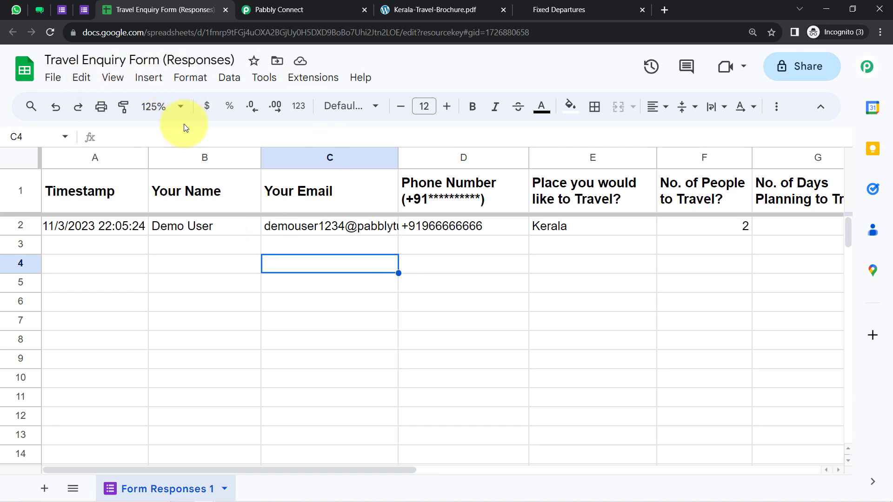
- Copy the Google Forms trigger's webhook URL from the Pabbly Connect workflow and return to the response spreadsheet
left_click(303, 4)
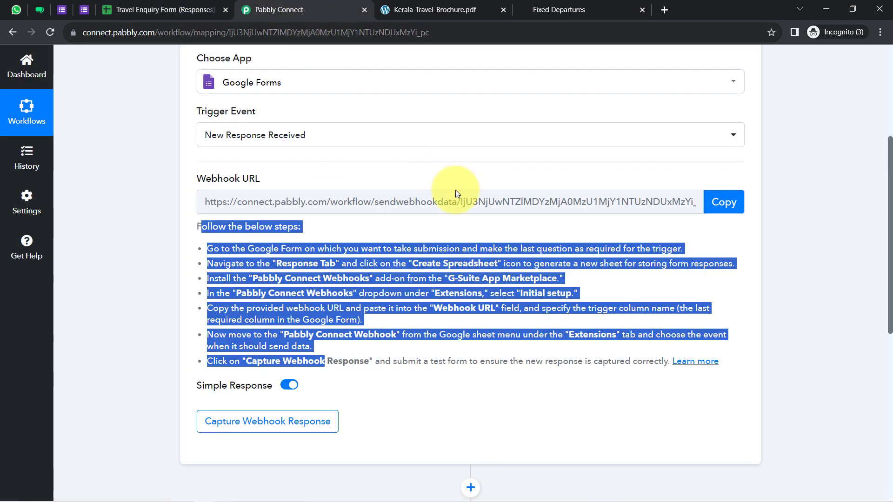
left_click(724, 201)
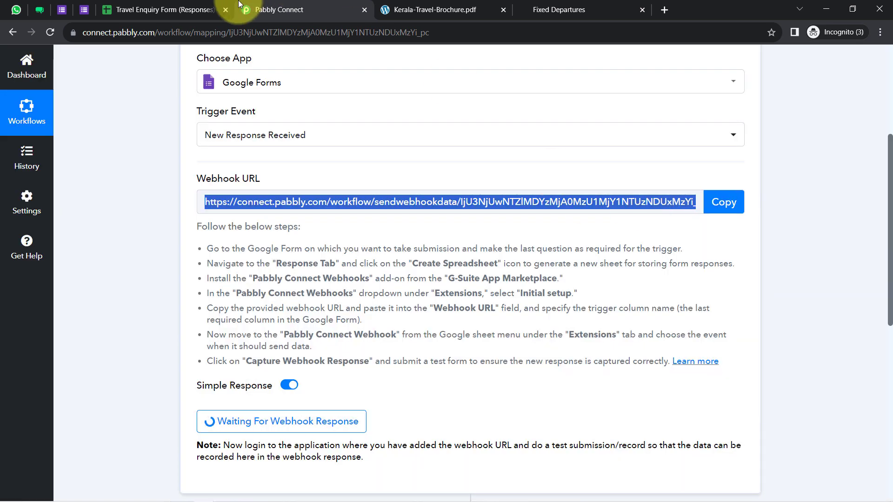
left_click(162, 5)
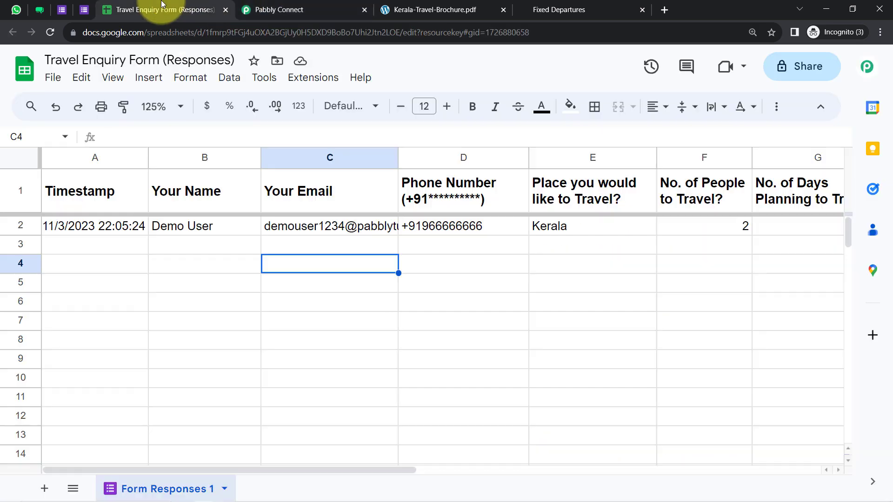
- Search the Google Workspace Marketplace for the Pabbly Connect Webhooks add-on, check its entry, and close the marketplace
left_click(316, 77)
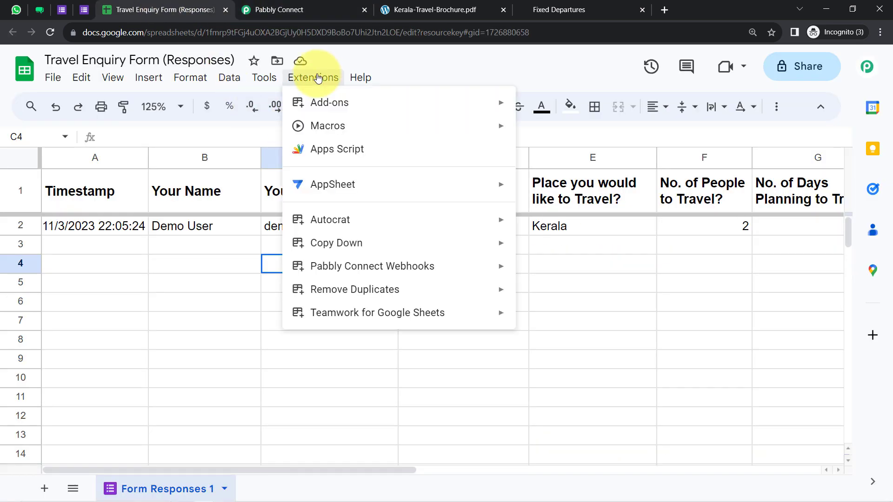
mouse_move(369, 110)
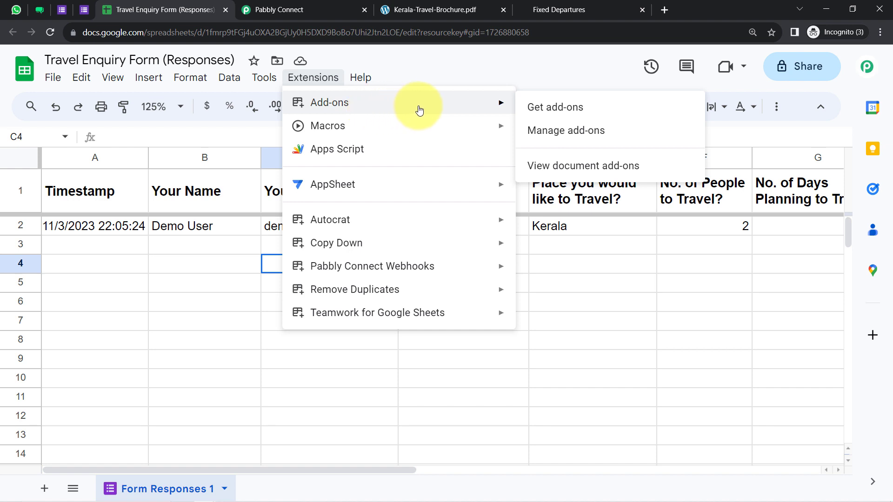
left_click(570, 108)
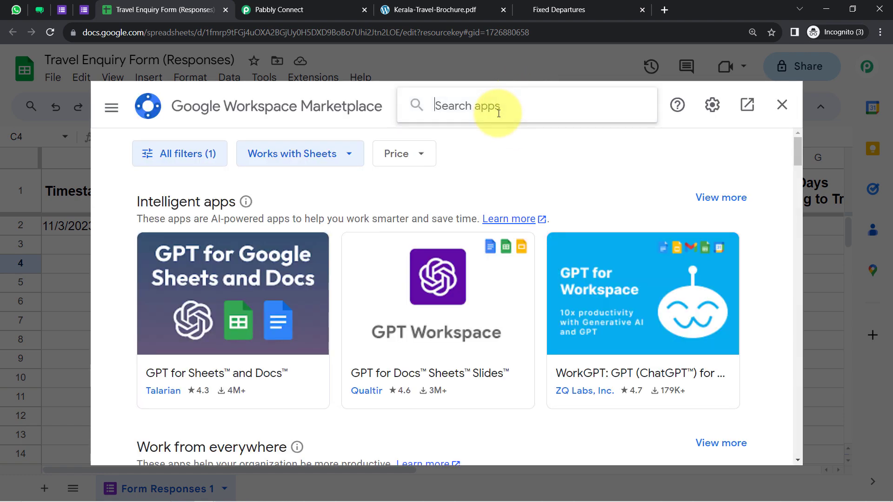
left_click(498, 113)
type("pabbl")
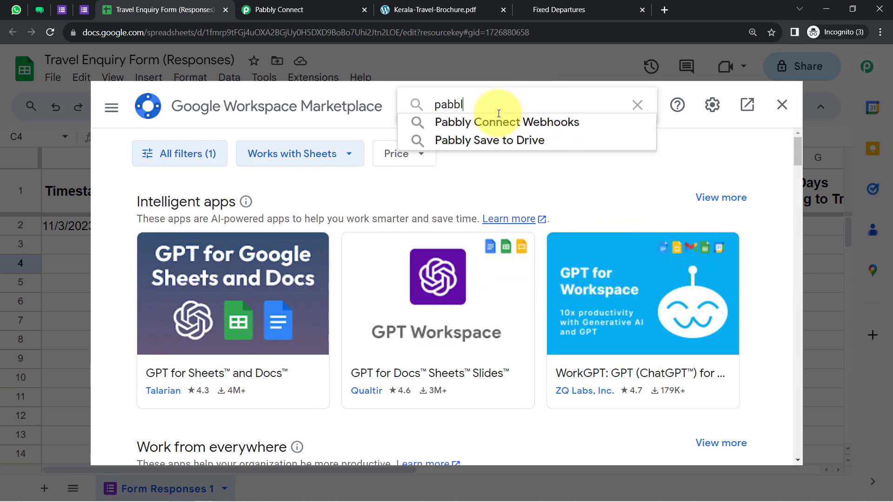
left_click(491, 123)
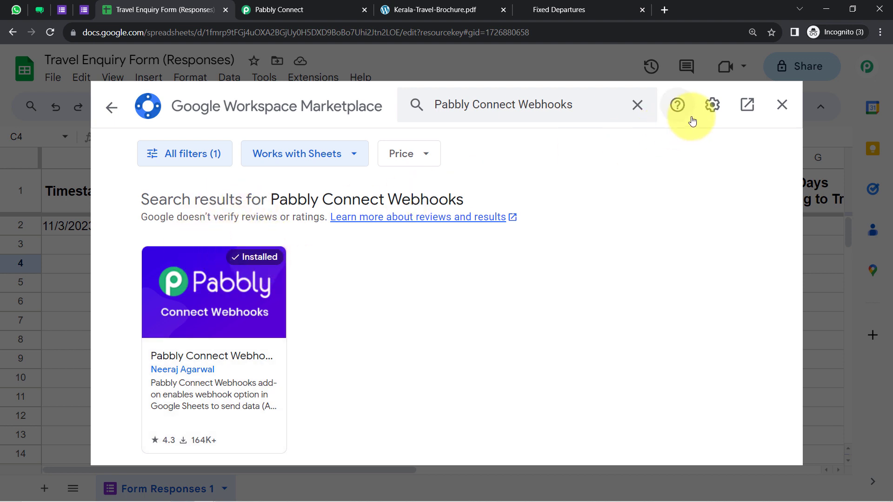
left_click(780, 108)
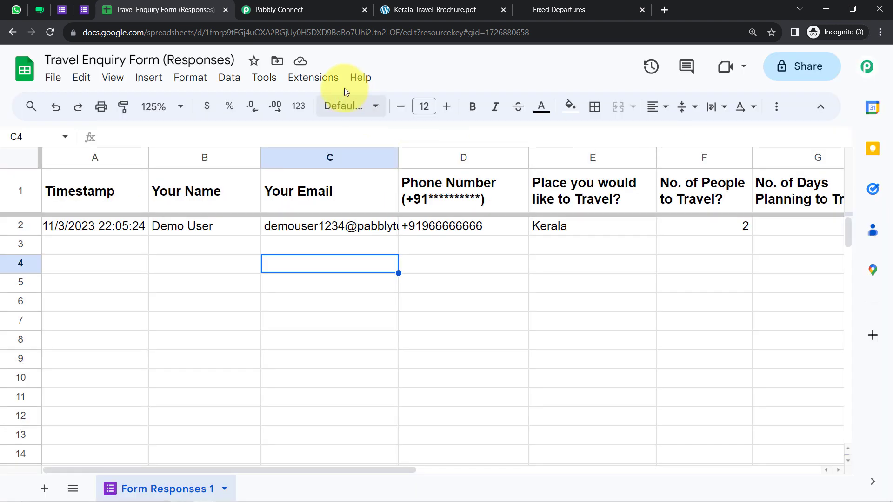
- Open the Pabbly Connect Webhooks initial setup for the response sheet and replace its webhook URL with the workflow trigger's URL
left_click(313, 78)
mouse_move(361, 265)
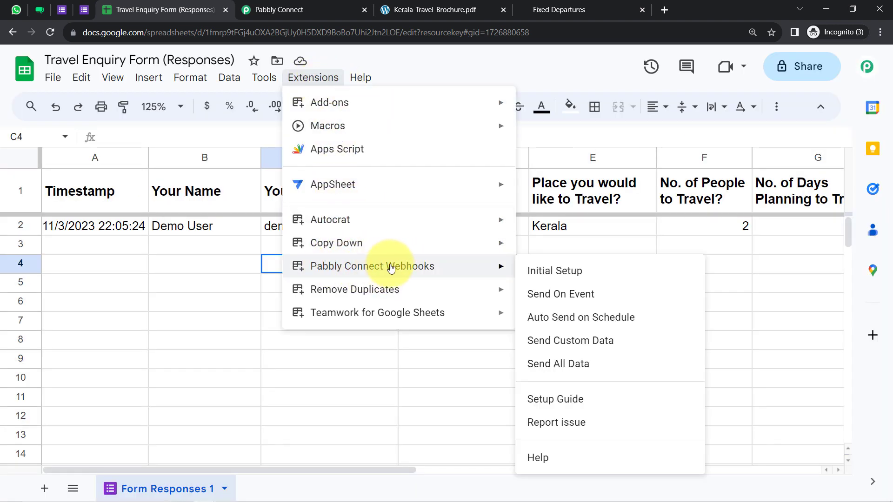
left_click(570, 271)
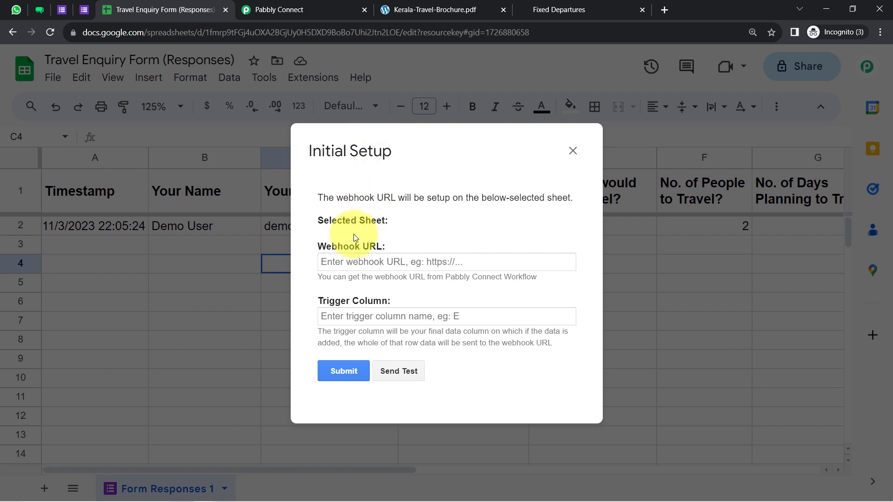
left_click(278, 9)
left_click(721, 200)
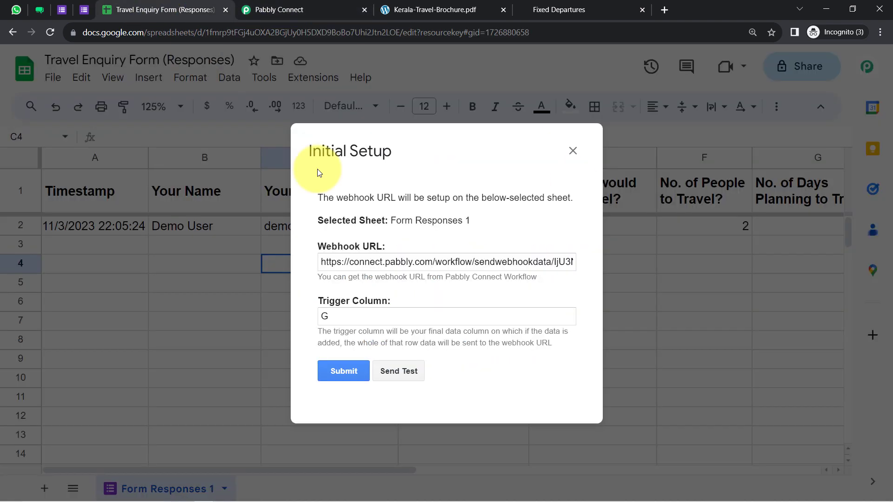
triple_click(365, 263)
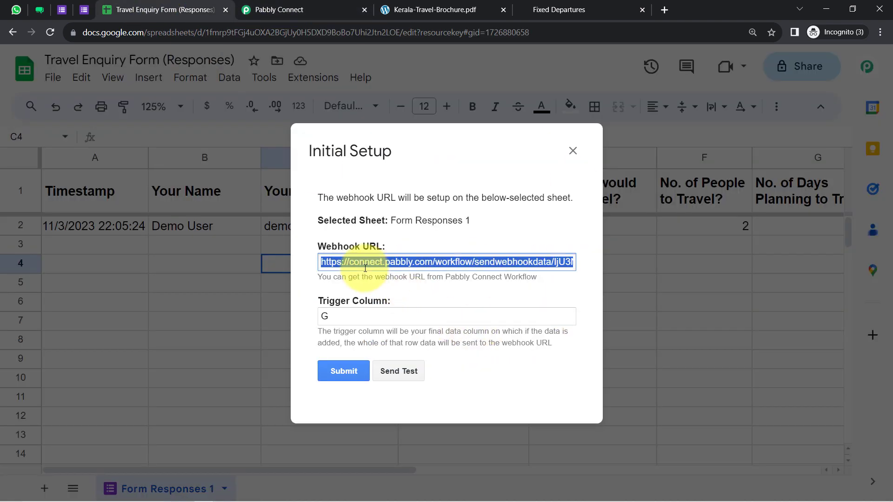
key("ctrl+v")
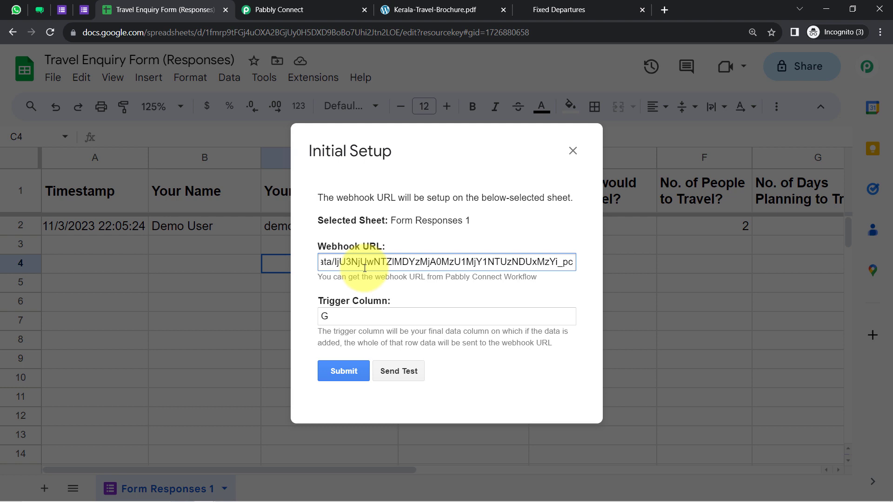
- Read the trigger column explanation, set the trigger column to G, and send a test to the webhook
left_click(326, 316)
key("BackSpace")
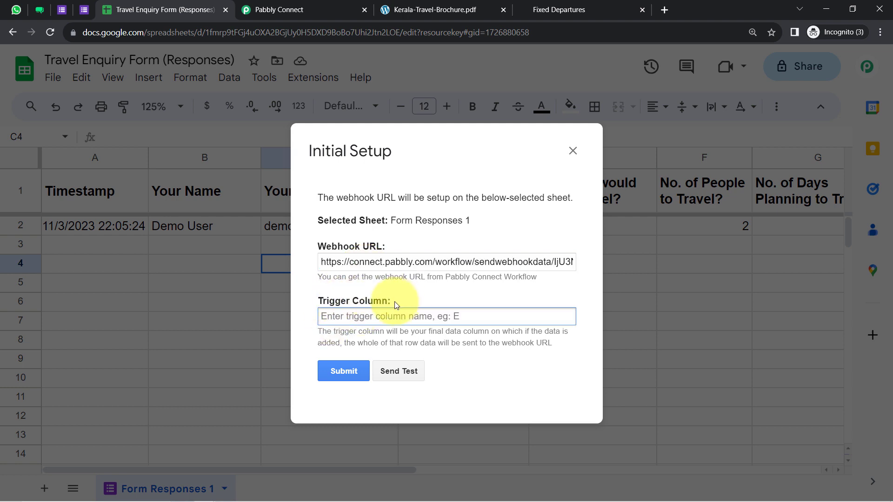
left_click_drag(328, 332, 389, 336)
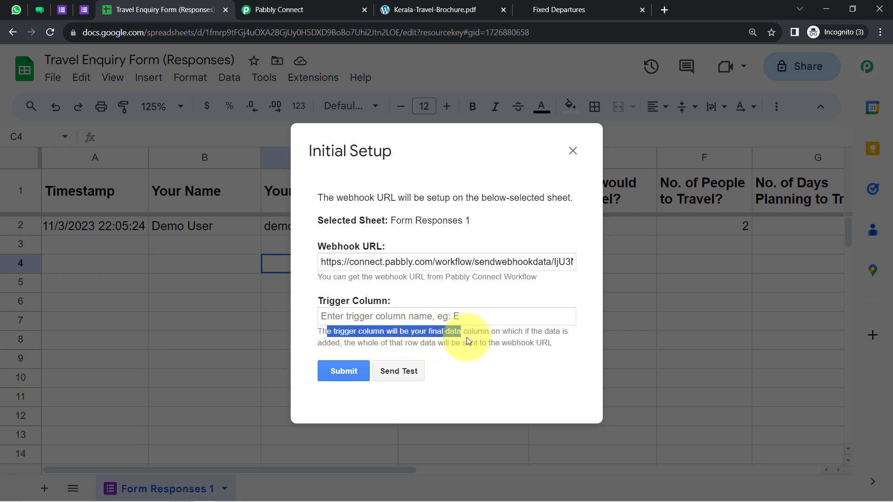
left_click_drag(492, 337, 529, 352)
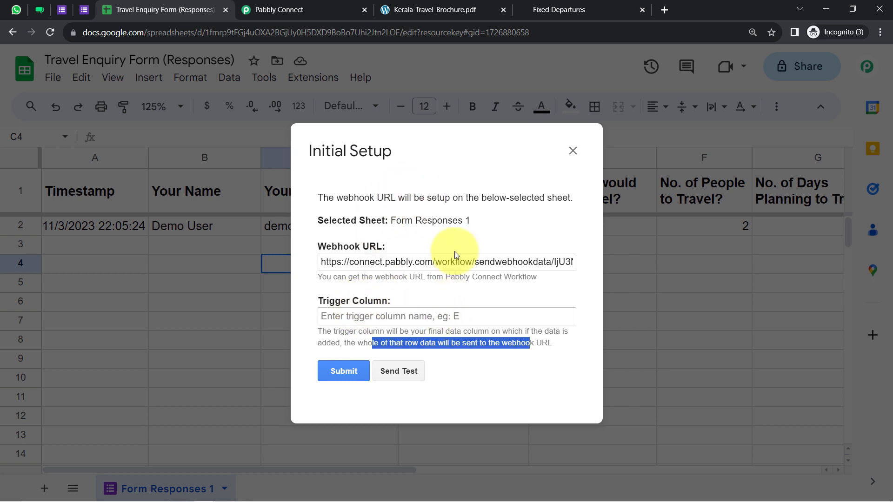
left_click(321, 4)
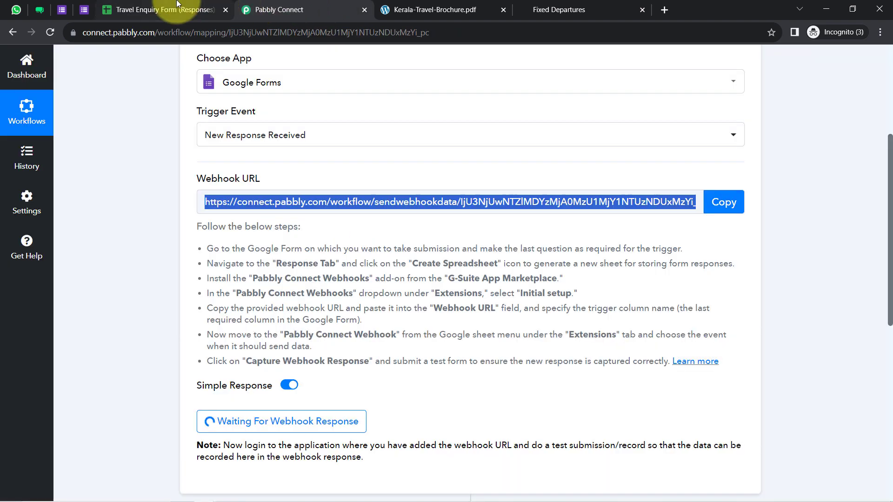
left_click(162, 9)
left_click_drag(359, 147, 209, 208)
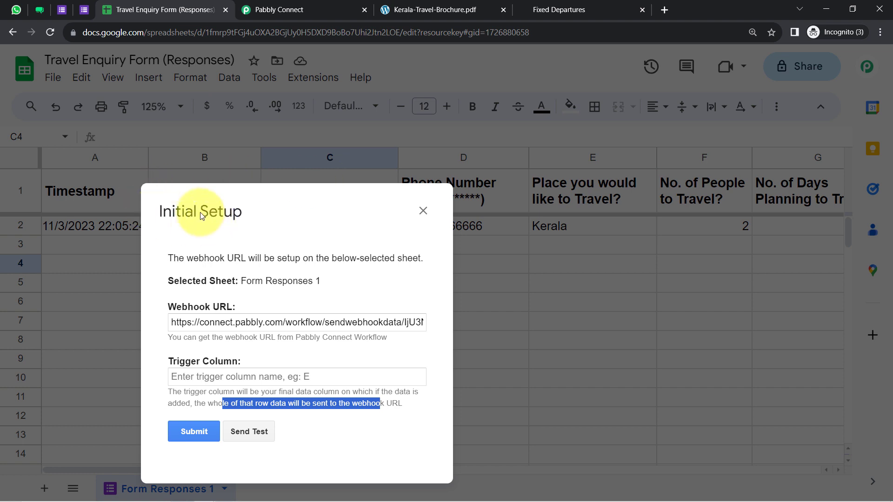
left_click_drag(214, 206, 291, 127)
left_click(275, 293)
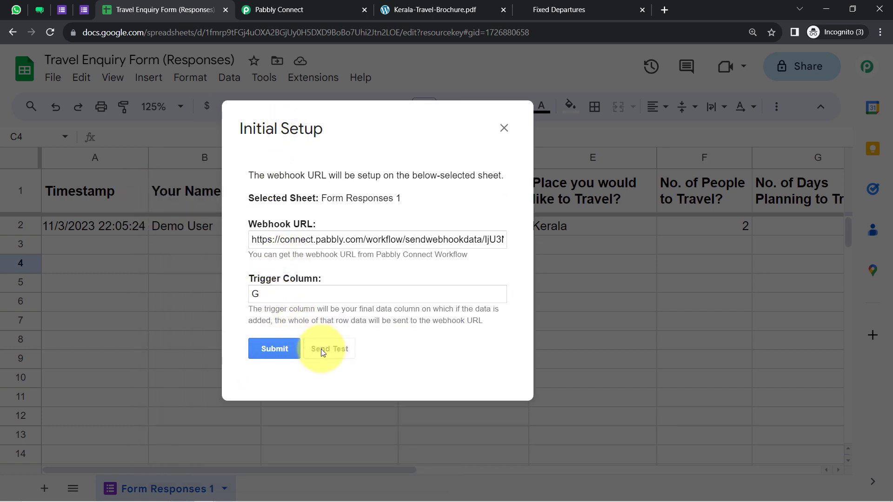
- Return to the Pabbly Connect workflow and review the response fields captured by the Google Forms trigger
left_click(279, 10)
left_click_drag(888, 200, 888, 279)
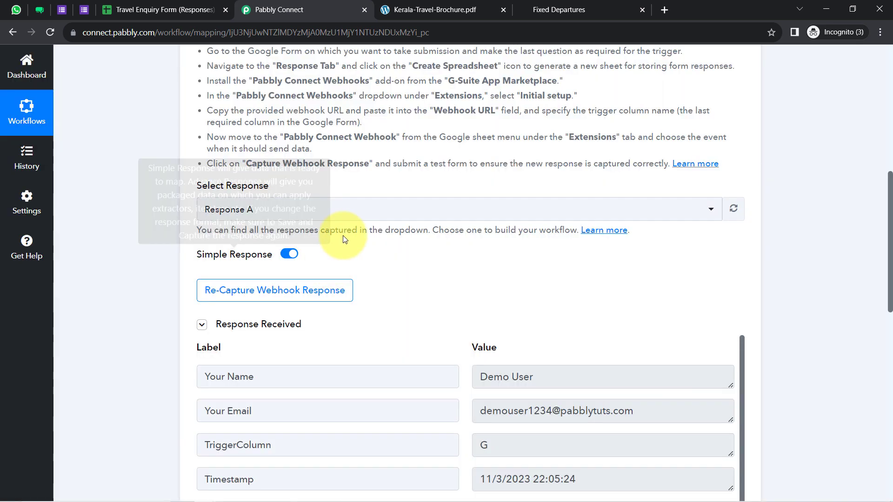
mouse_move(249, 326)
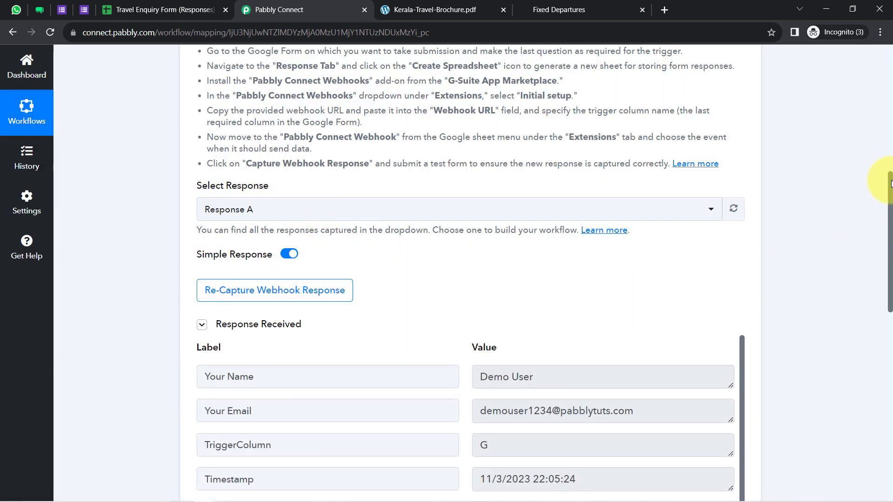
left_click_drag(890, 182, 877, 266)
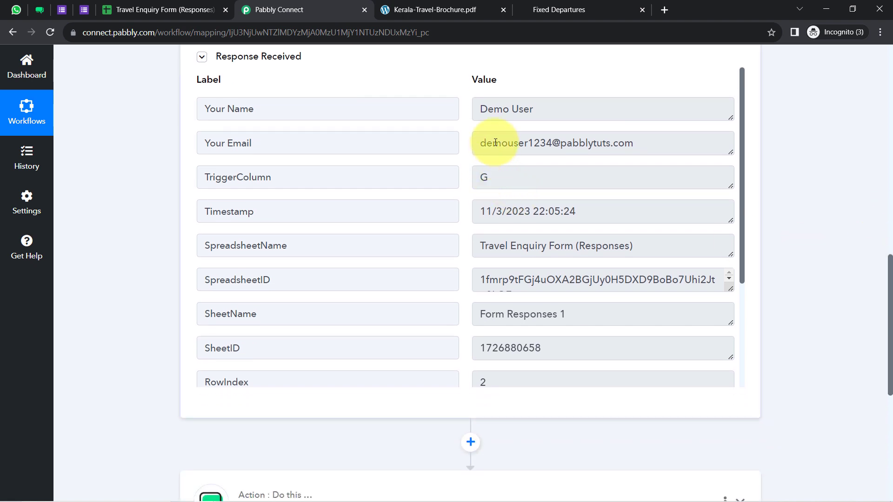
- Check the captured name, email, trigger column and spreadsheet name in the response received by the Google Forms trigger
left_click_drag(488, 114, 516, 108)
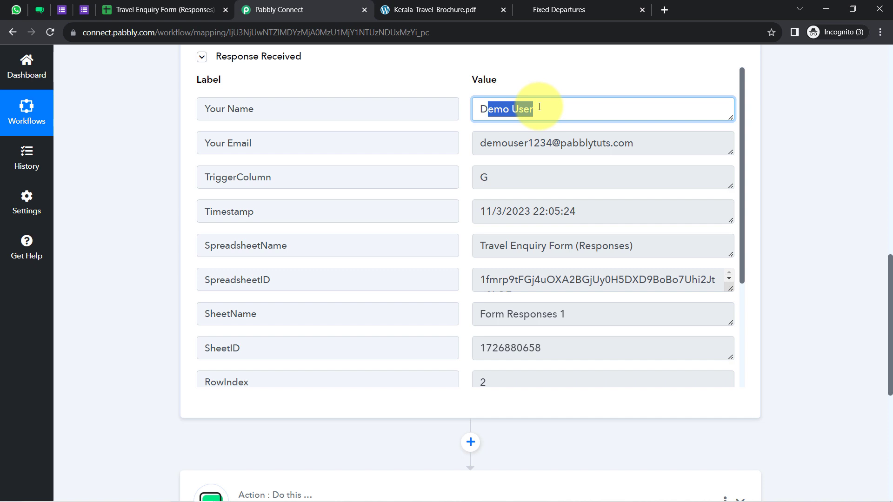
left_click_drag(492, 143, 625, 143)
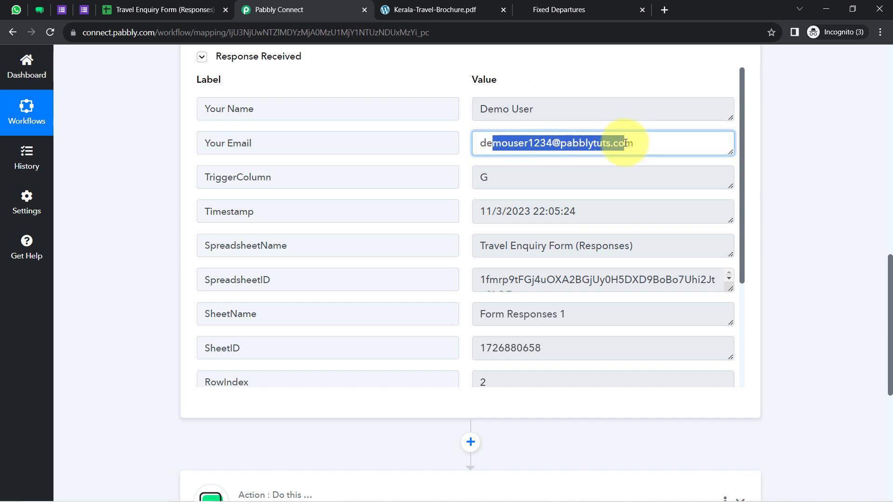
left_click_drag(484, 183, 468, 183)
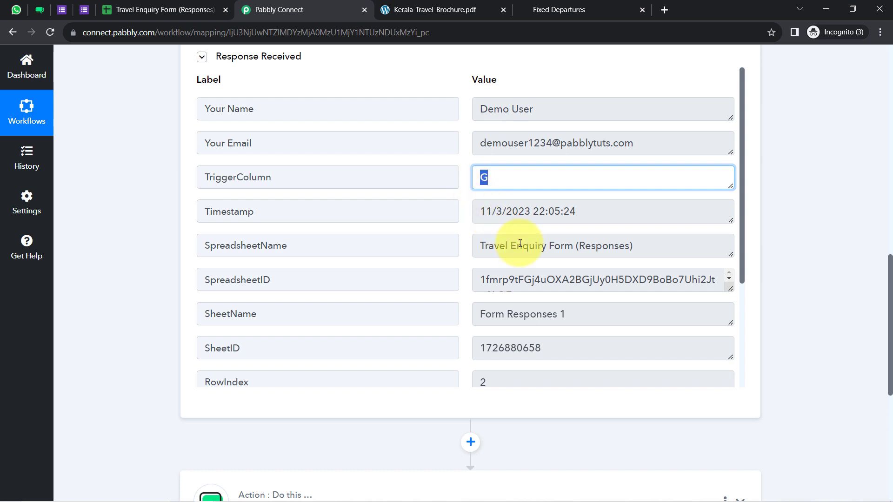
left_click_drag(511, 245, 628, 245)
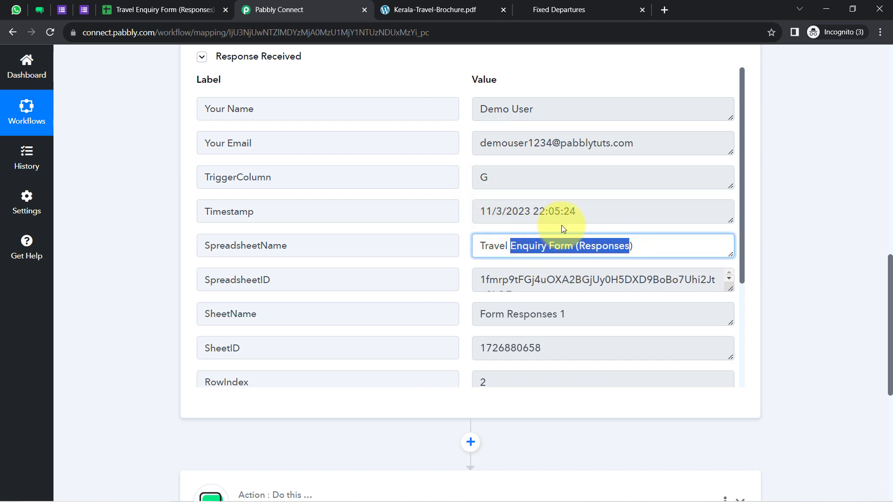
- Submit the Pabbly Connect Webhooks initial setup for the Form Responses 1 sheet and close the setup dialog
left_click(186, 9)
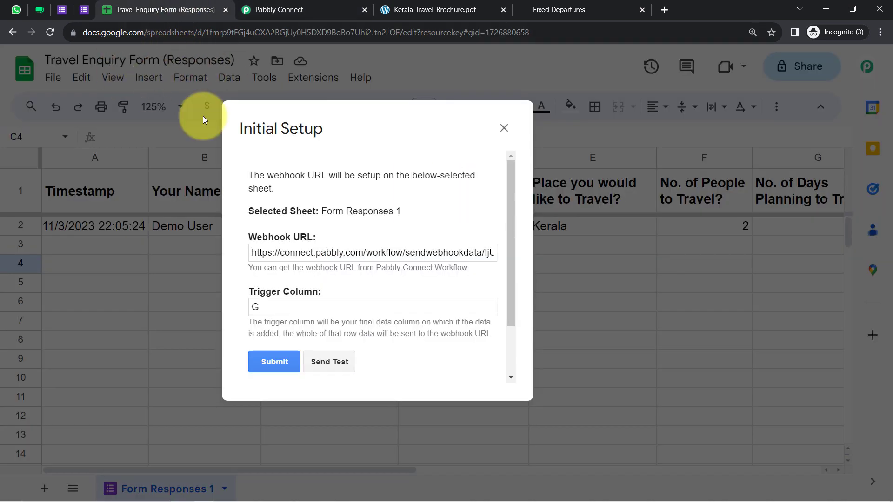
left_click(273, 368)
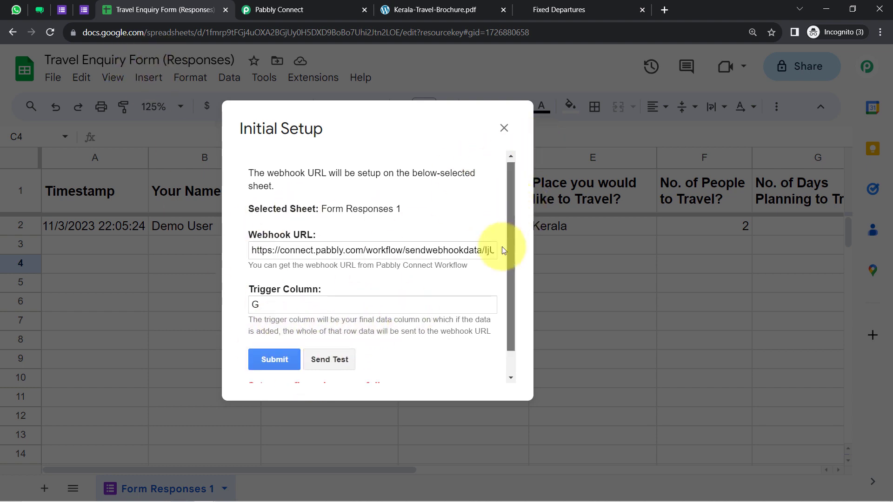
scroll(503, 250, "down", 1)
left_click(503, 129)
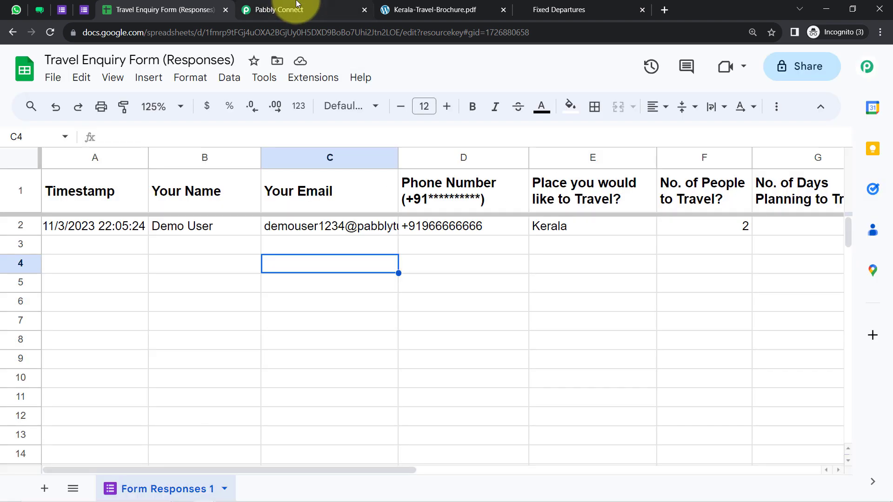
- Return to the Pabbly Connect workflow, review the remaining captured travel enquiry fields, and collapse the Google Forms trigger
left_click(298, 5)
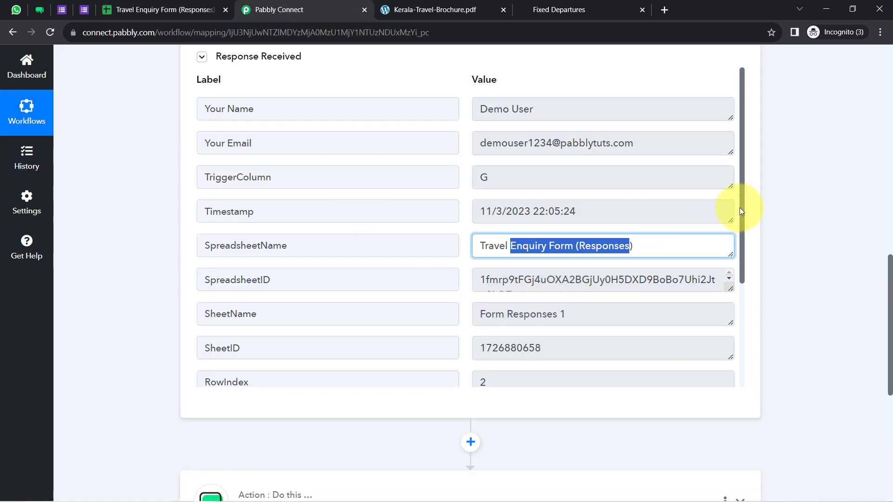
left_click_drag(739, 207, 748, 333)
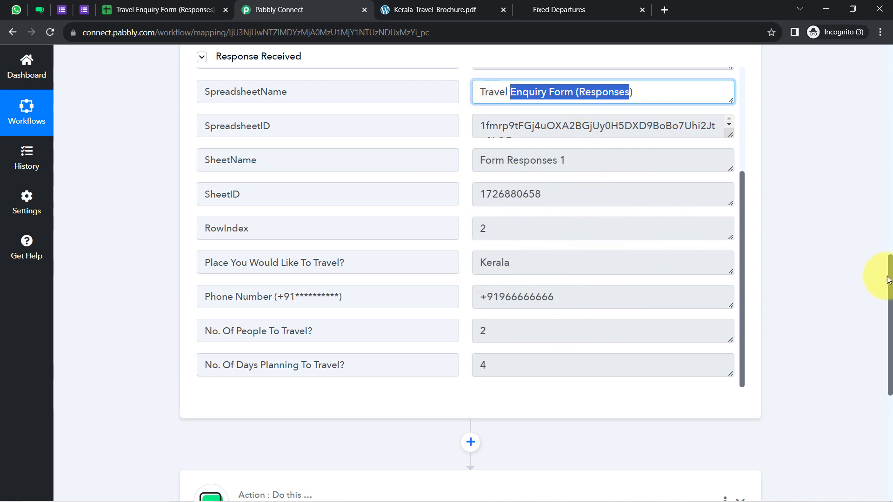
left_click_drag(889, 279, 861, 68)
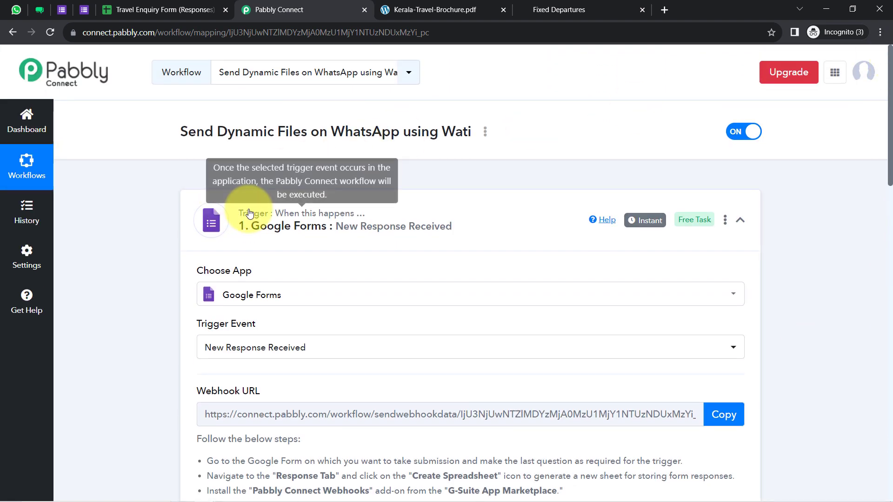
left_click(250, 213)
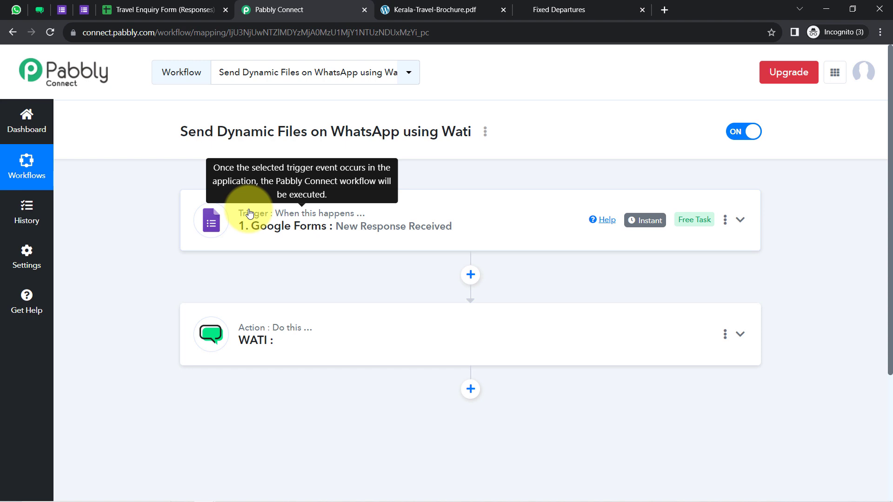
- Open the Travel Enquiry Form's responses page in Google Forms and close that page
left_click(84, 10)
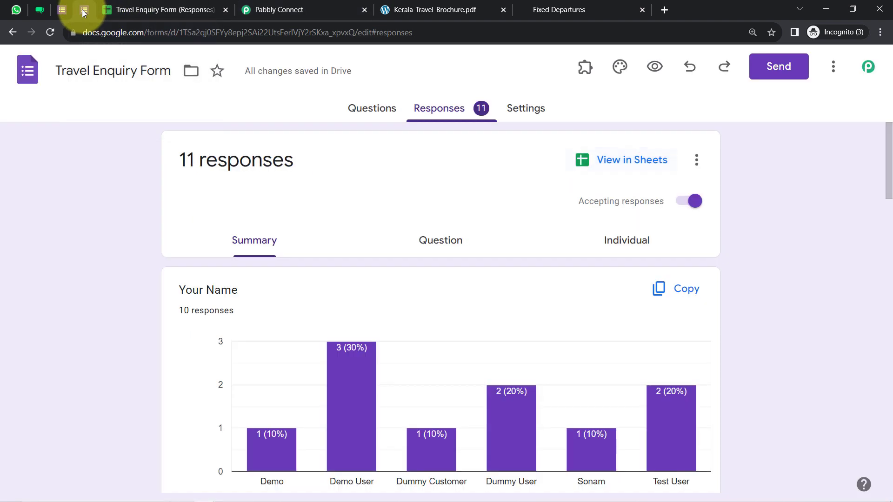
right_click(86, 11)
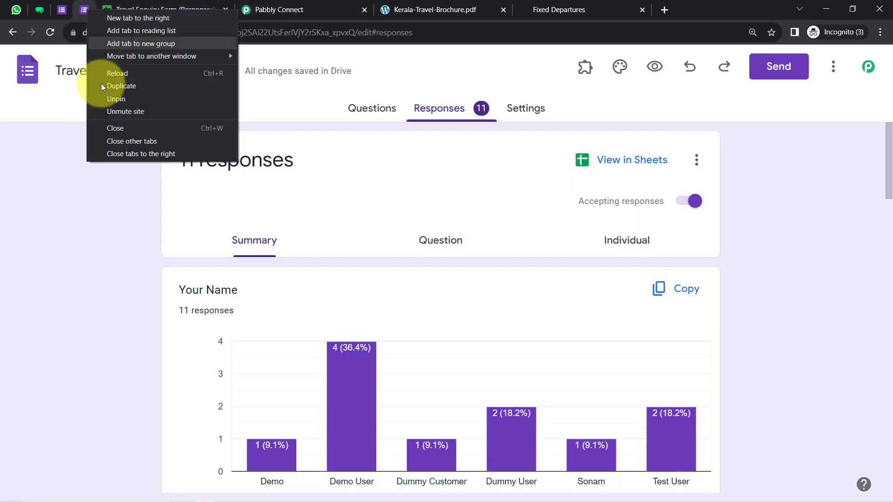
left_click(100, 128)
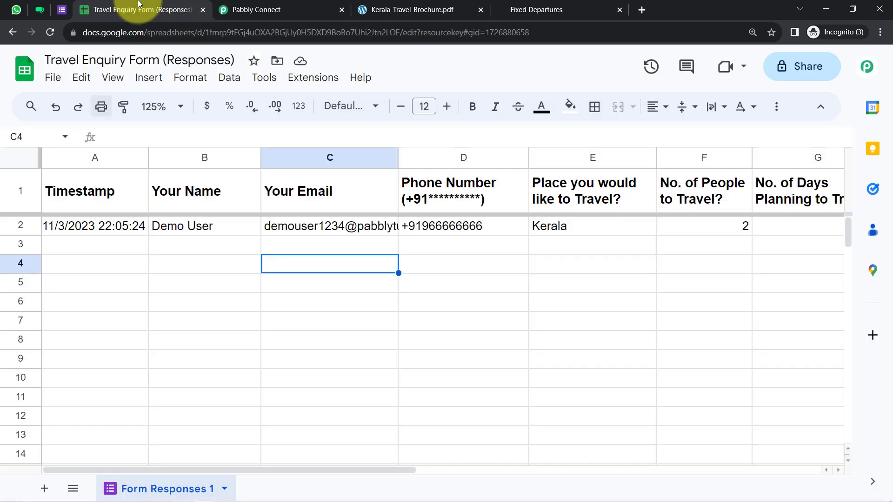
- Check the form's submission page and the Instant label explanation on the workflow's Google Forms trigger, and collapse the trigger
left_click(68, 5)
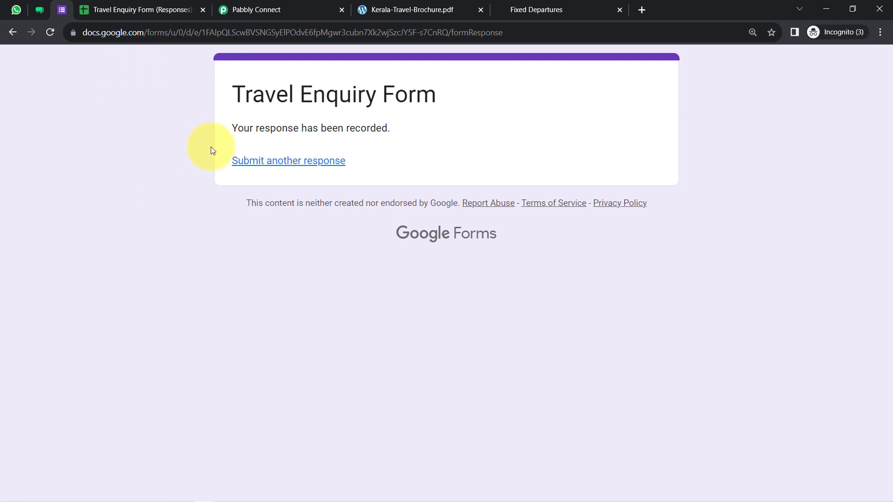
left_click(257, 10)
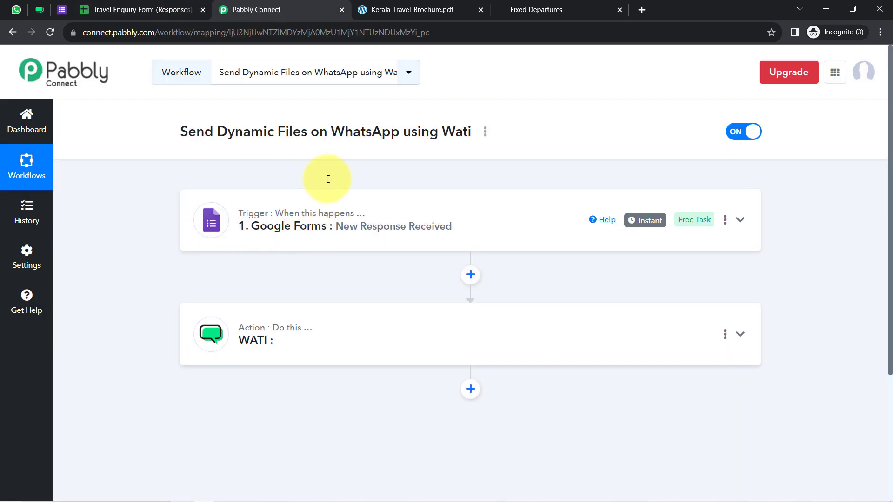
left_click(288, 242)
mouse_move(631, 231)
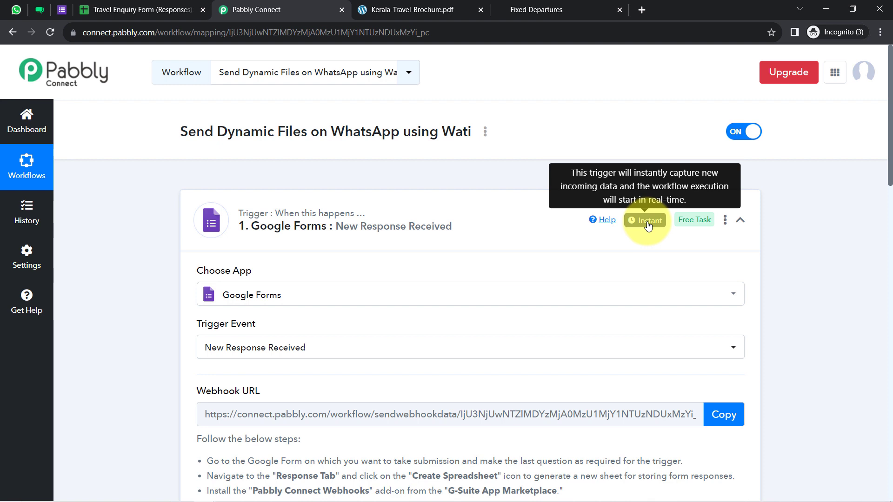
left_click(404, 211)
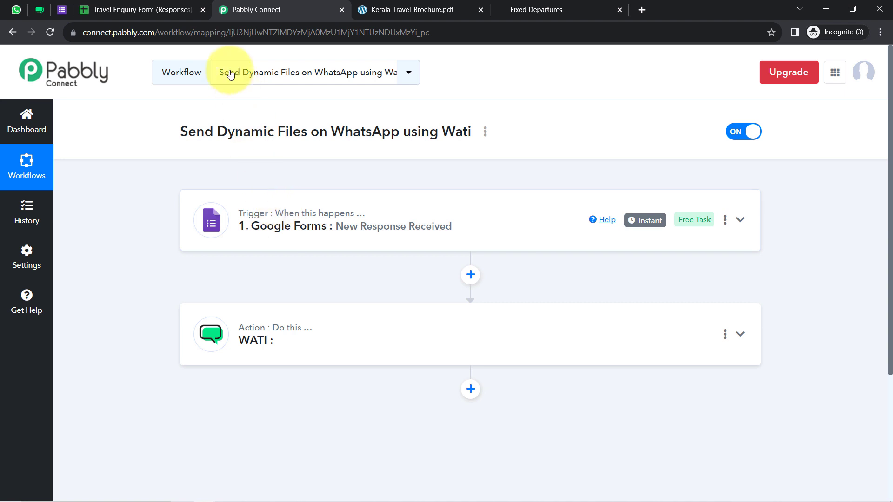
- Examine the rows below the first entry in the Travel Enquiry Form response sheet
left_click(103, 4)
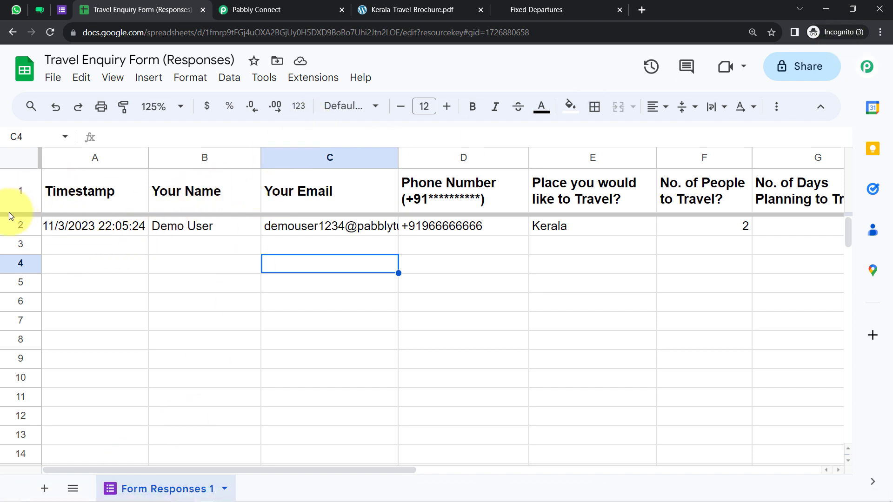
left_click(14, 246)
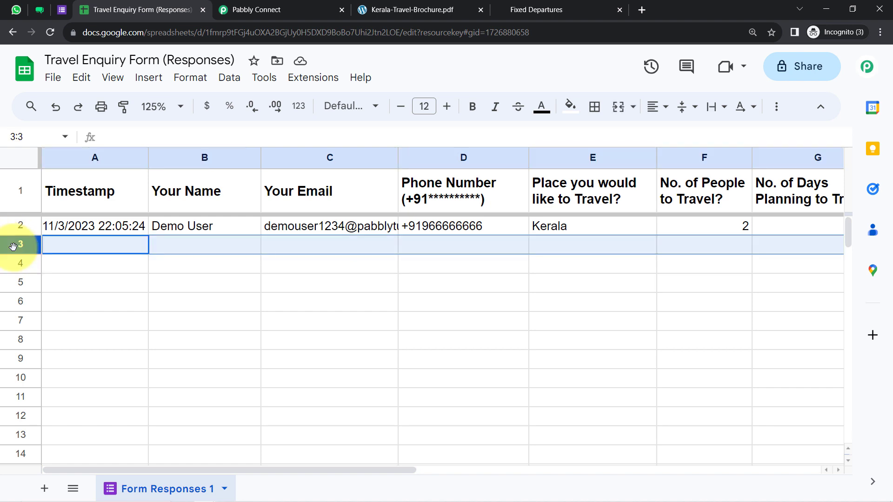
left_click(16, 264)
left_click(17, 284)
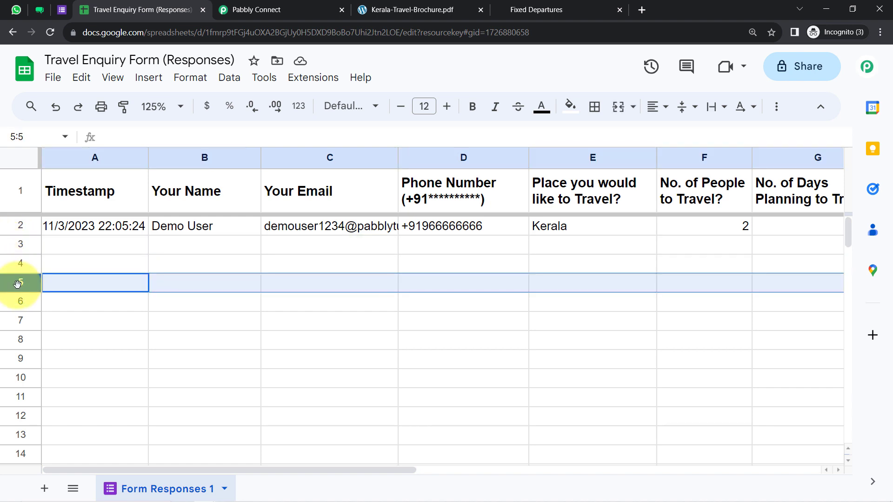
left_click(263, 4)
left_click(164, 5)
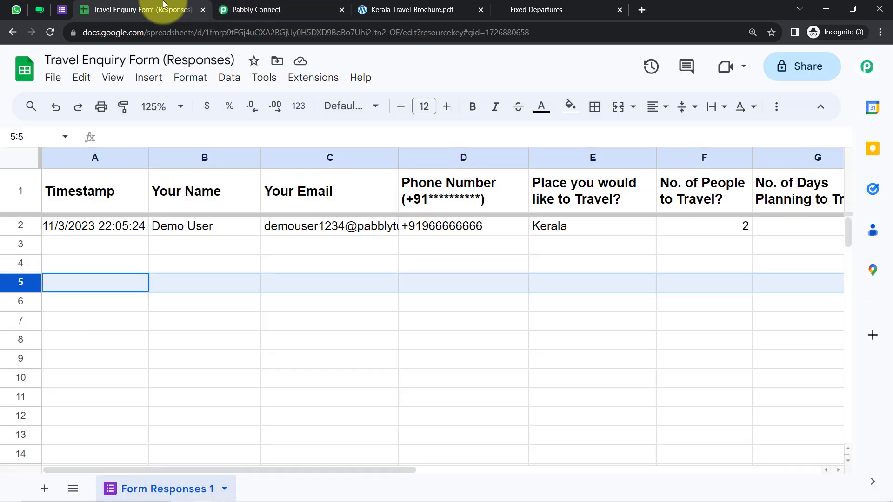
- Run Send On Event from the Pabbly Connect Webhooks add-on for the Travel Enquiry Form response sheet
left_click(239, 229)
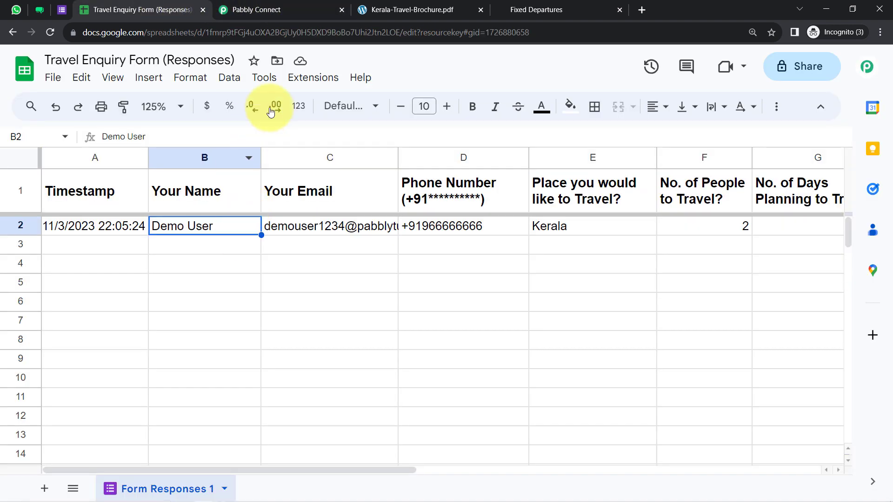
left_click(309, 78)
mouse_move(383, 265)
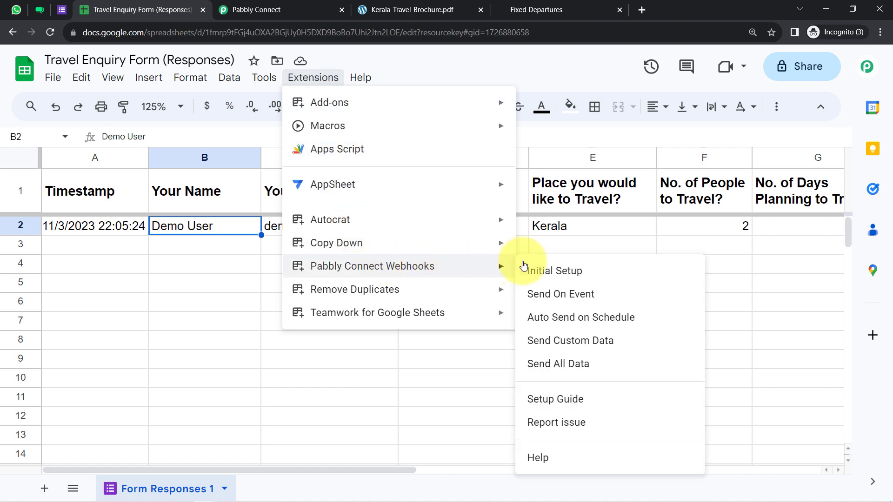
left_click(552, 303)
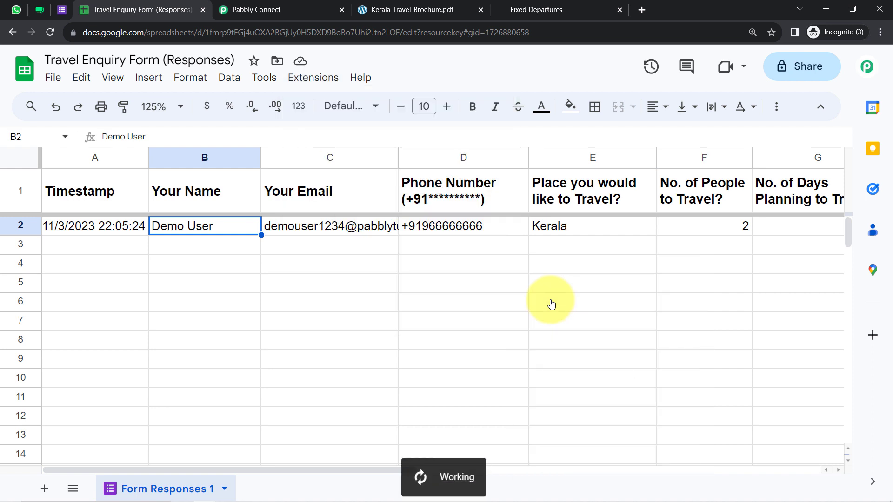
left_click(320, 83)
mouse_move(484, 265)
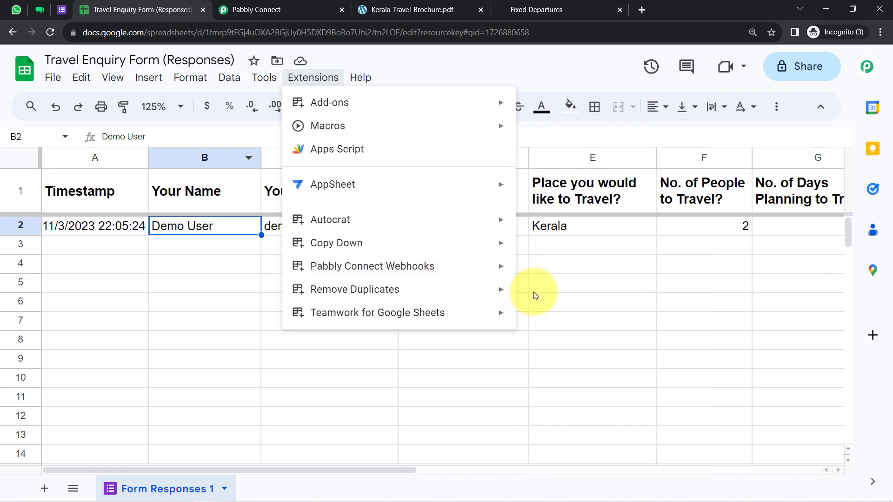
left_click(106, 283)
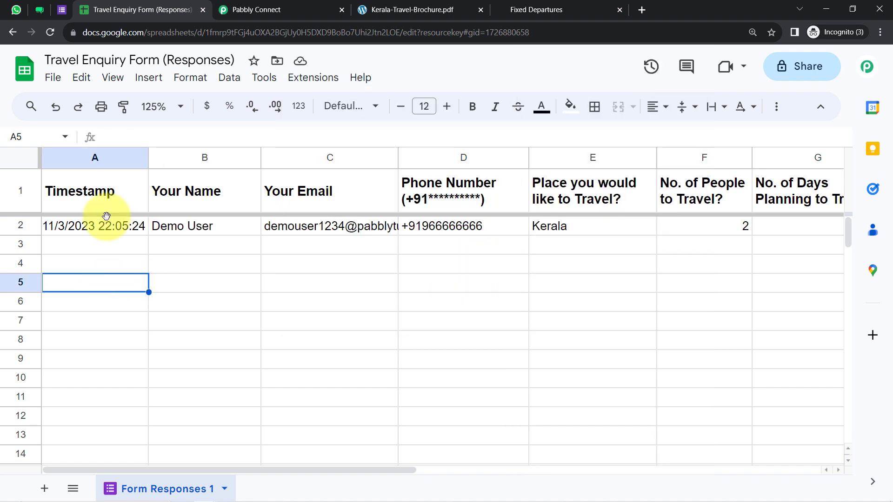
left_click(62, 10)
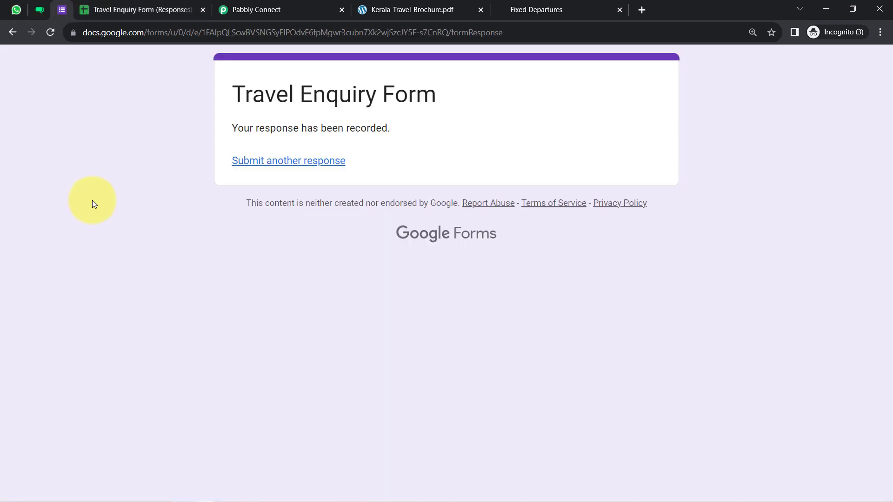
left_click(107, 10)
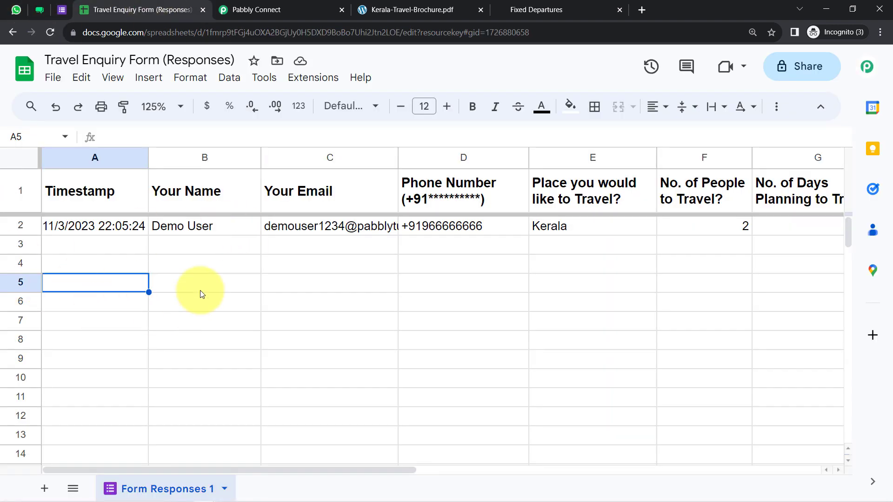
- Switch to the Pabbly Connect workflow and insert a Lookup Table action between the Google Forms trigger and the WATI action
left_click(279, 10)
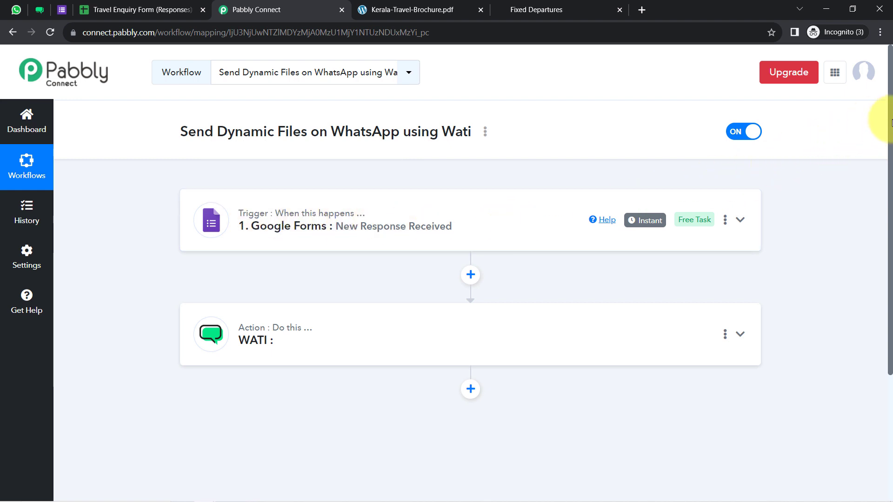
left_click_drag(891, 122, 888, 223)
left_click(268, 186)
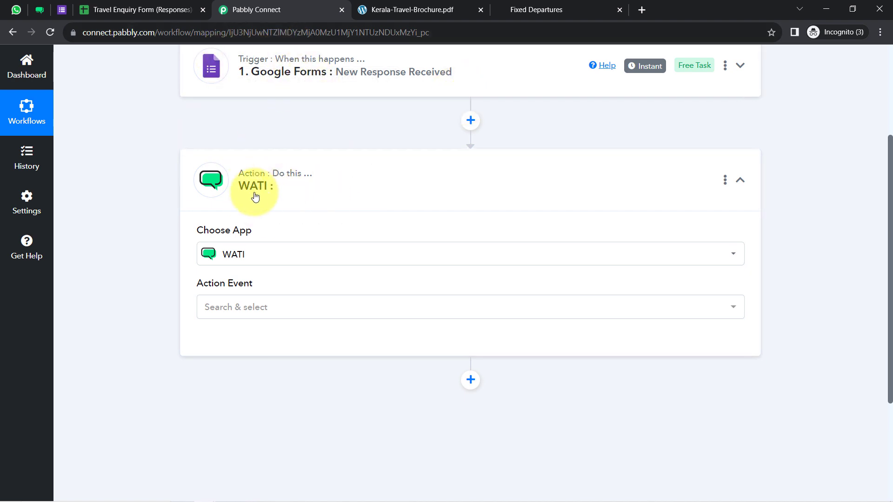
left_click(469, 122)
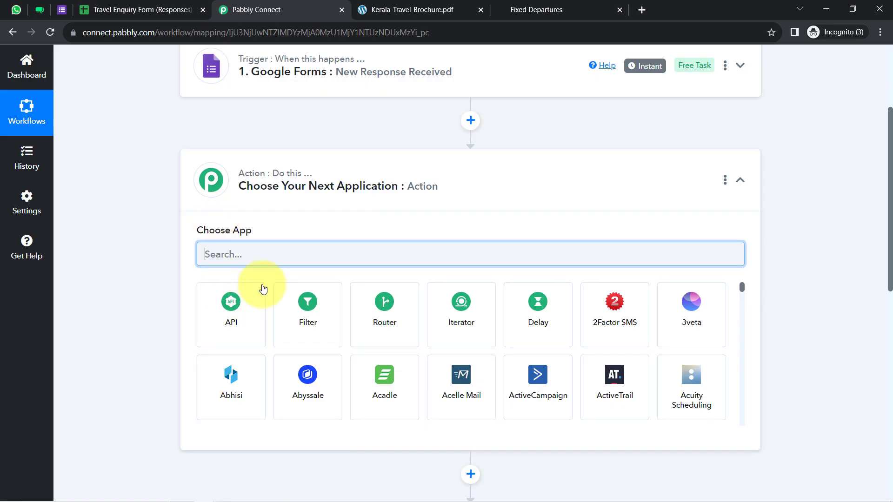
type("loo")
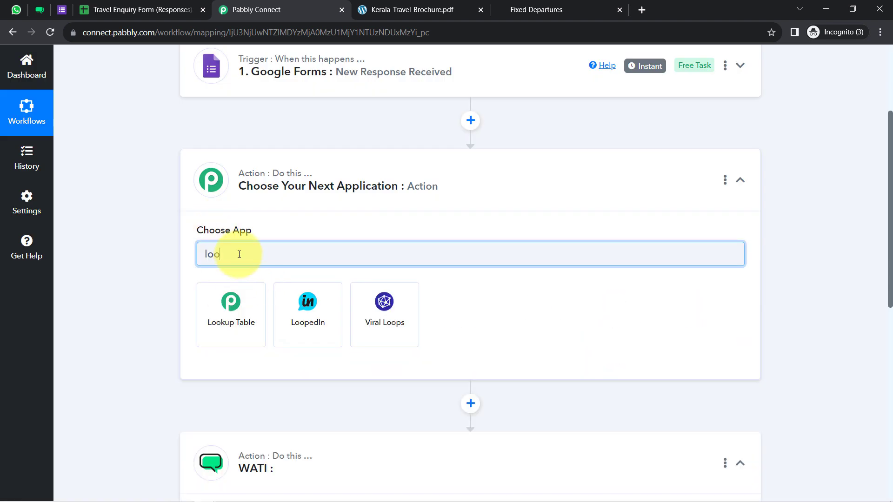
left_click(227, 321)
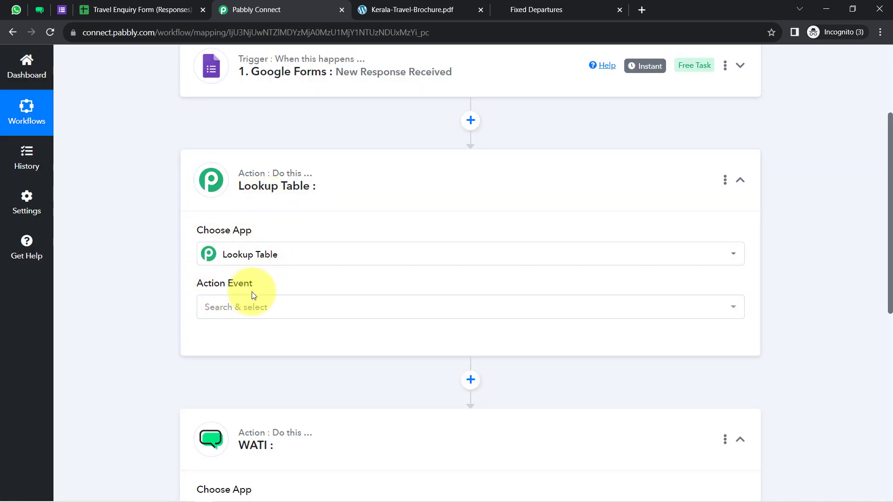
- Set the new action's event to Lookup Table and connect it
left_click(214, 310)
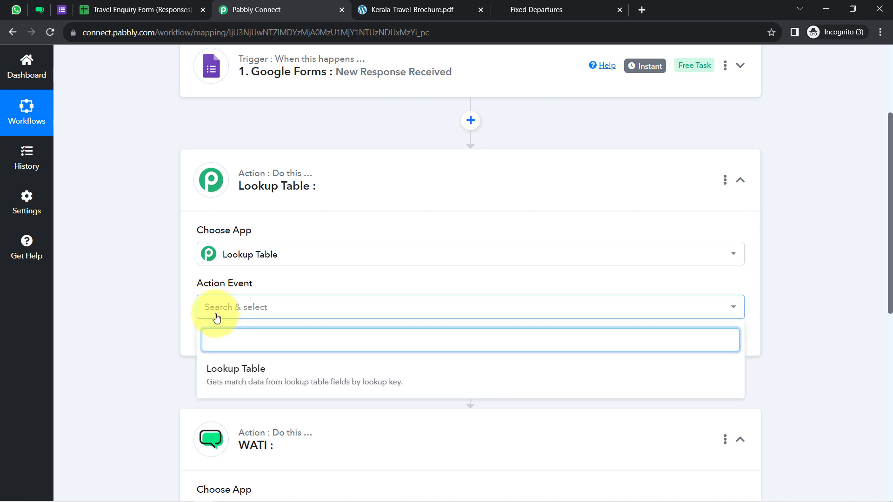
left_click(229, 376)
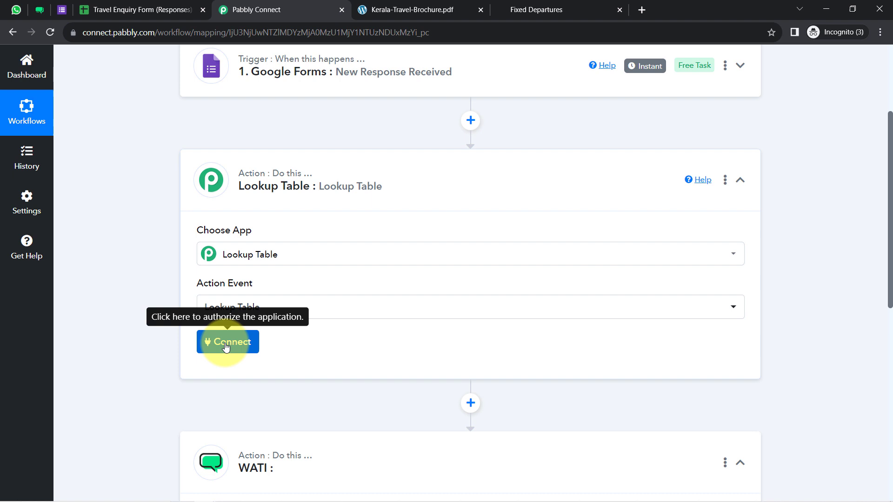
left_click(225, 346)
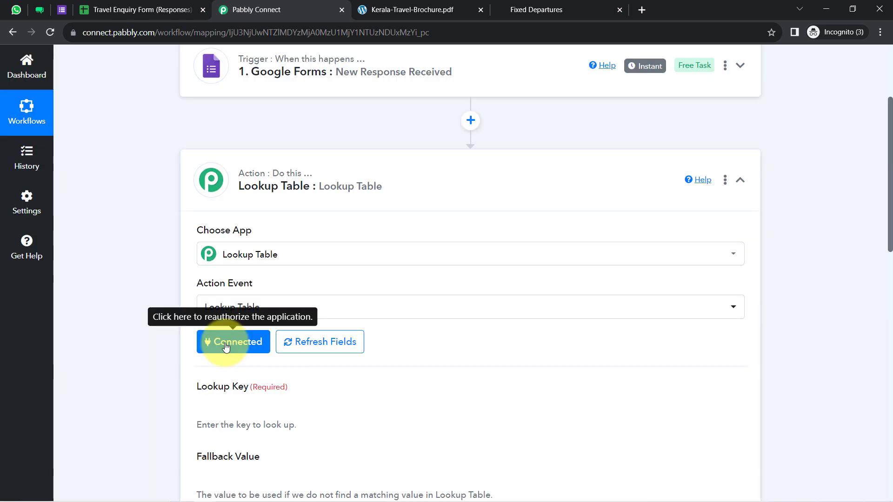
- Check the Lookup Table action's fields and the travel destination in the Google Forms trigger's received response
left_click_drag(202, 387, 249, 386)
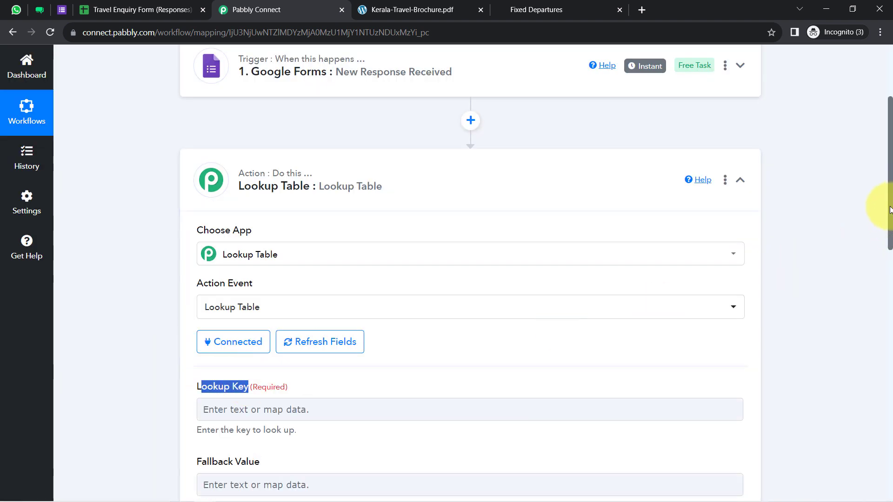
left_click_drag(890, 209, 889, 263)
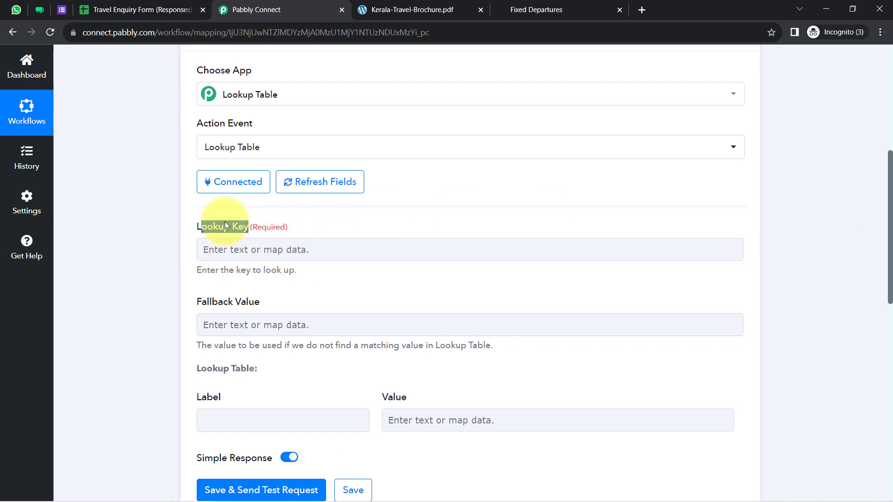
mouse_move(889, 229)
left_mouse_down()
mouse_move(887, 112)
mouse_move(880, 246)
mouse_move(879, 231)
left_mouse_up()
left_click(405, 205)
double_click(505, 310)
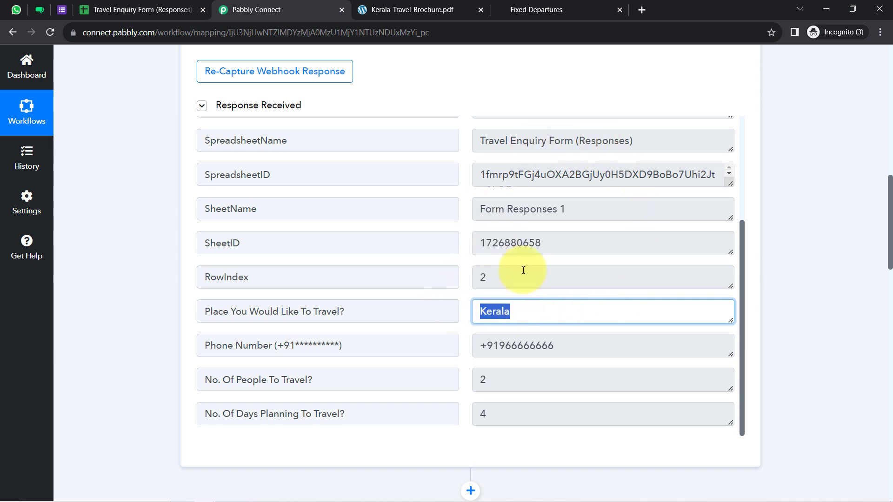
left_click_drag(890, 196, 870, 319)
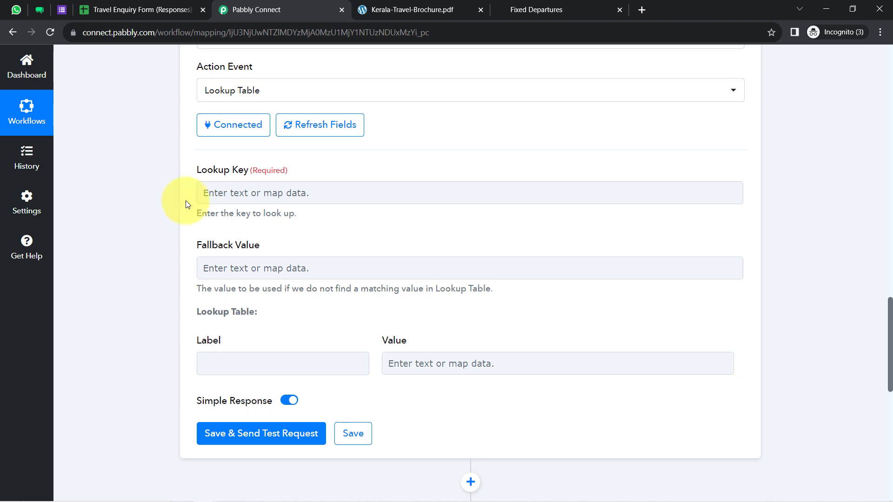
- Map the Lookup Key to the Google Forms answer for Place You Would Like To Travel?
left_click(235, 196)
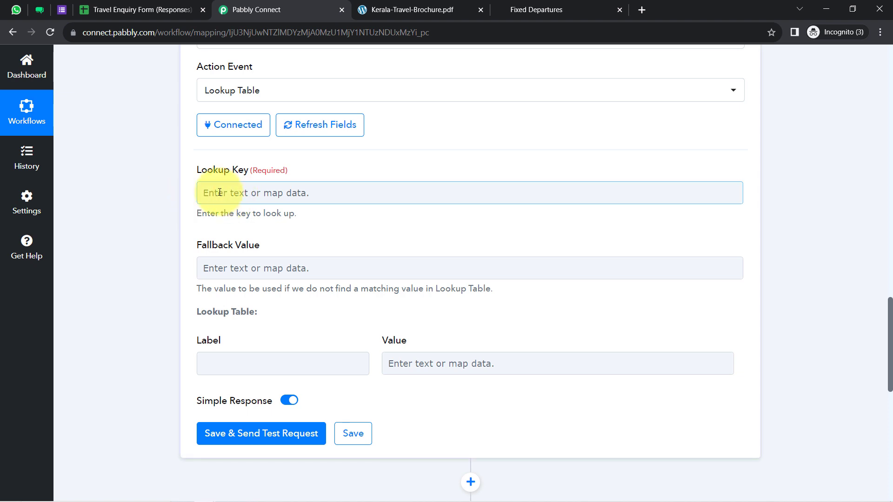
left_click(224, 192)
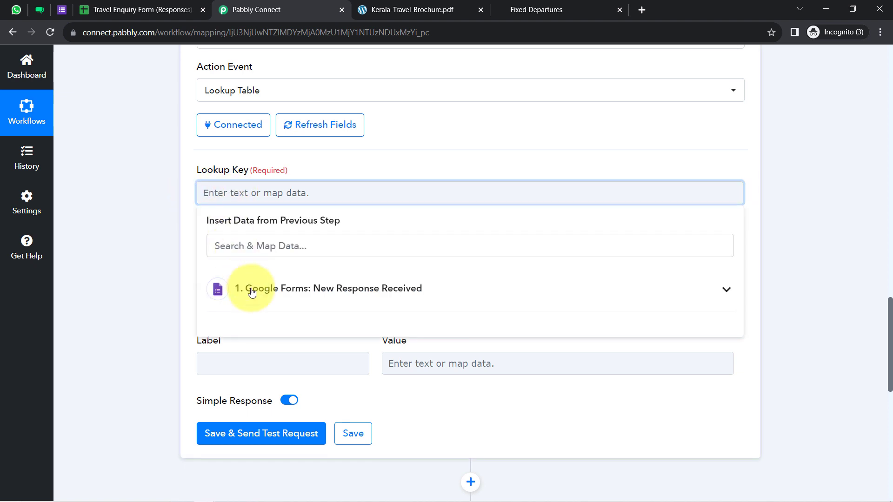
left_click(328, 291)
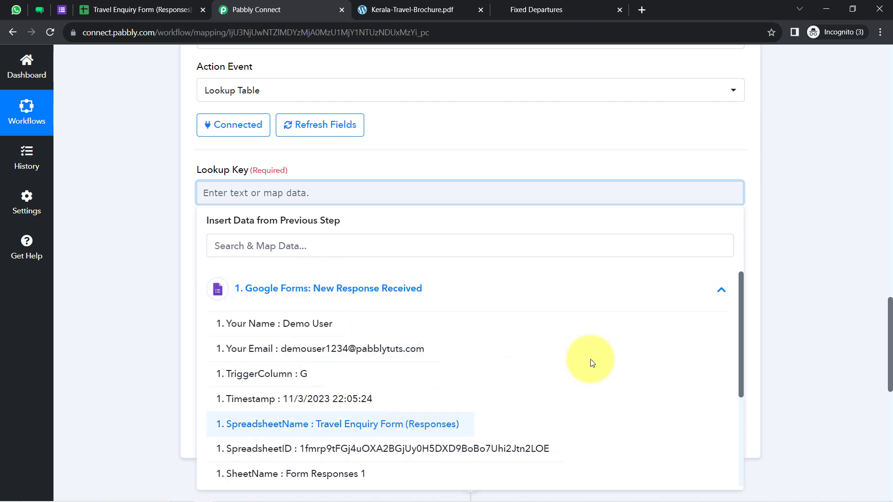
left_click_drag(740, 307, 738, 383)
left_click(392, 406)
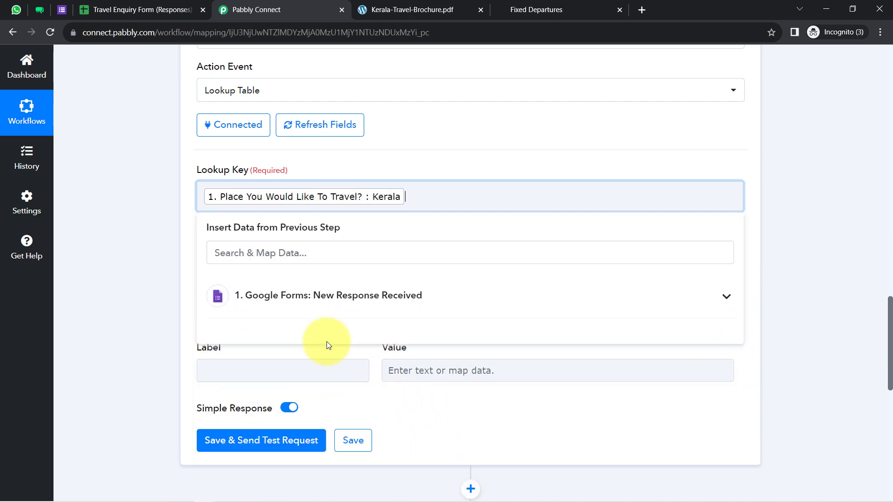
left_click(152, 166)
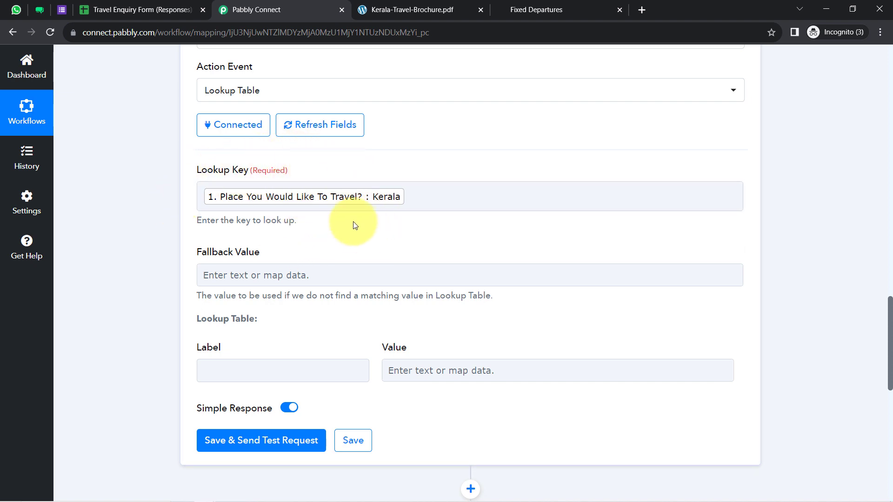
- Fill the first lookup row with label Kerala and the copied brochure address s://pay2vault.com/wp3/wp-content/uploads/2022/05/Kerala-Travel-Brochure.pdf as its value
left_click(227, 377)
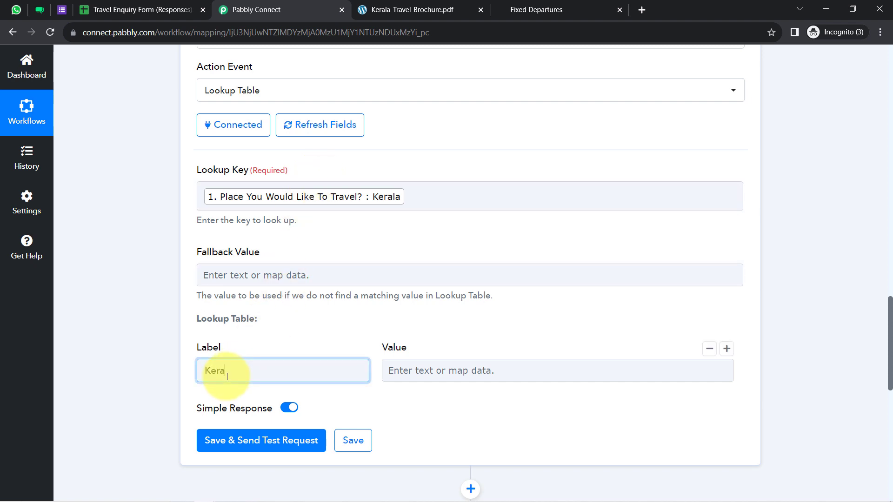
left_click(438, 7)
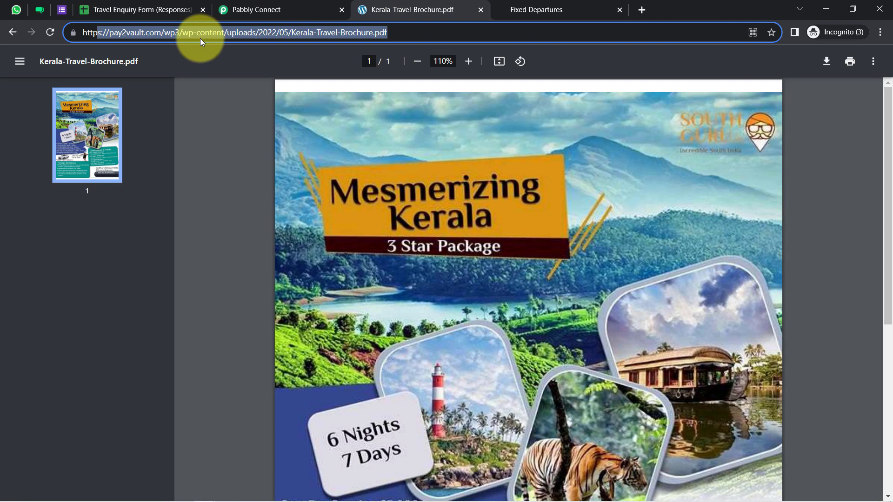
left_click(271, 8)
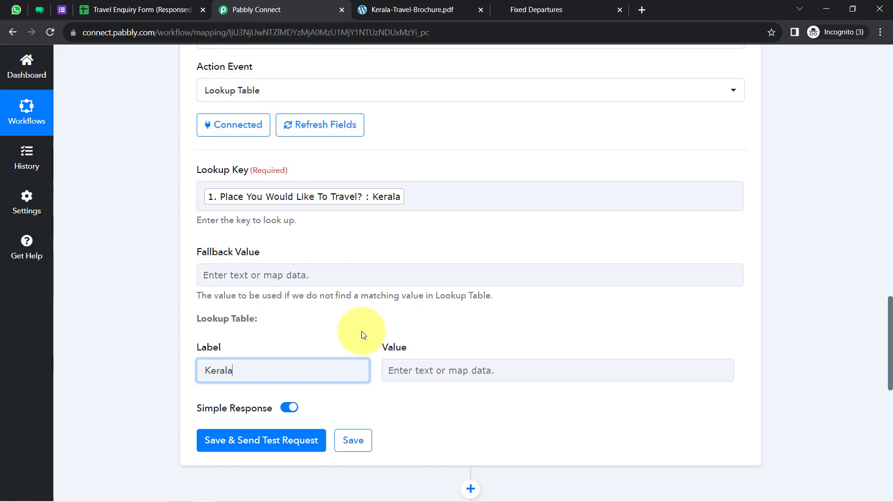
left_click(395, 371)
type("https://pay2vault.com/wp3/wp-content/uploads/2022/05/Kerala-Travel-Brochure.pdf")
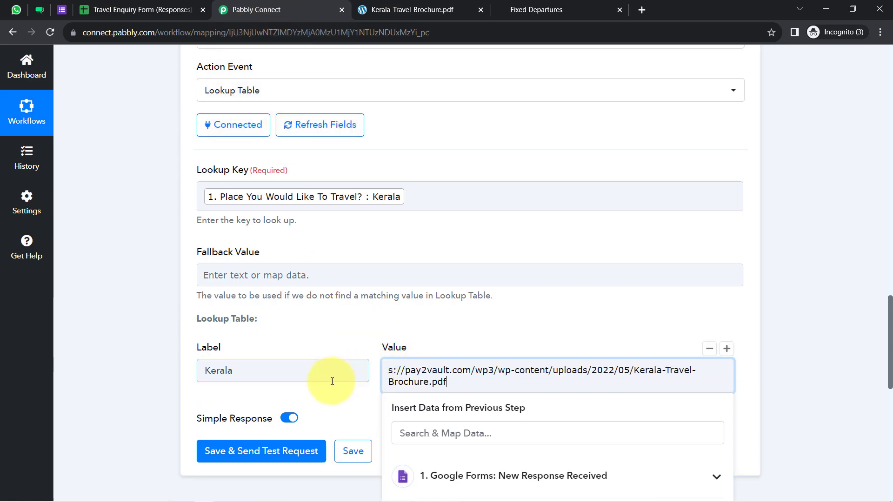
left_click(150, 359)
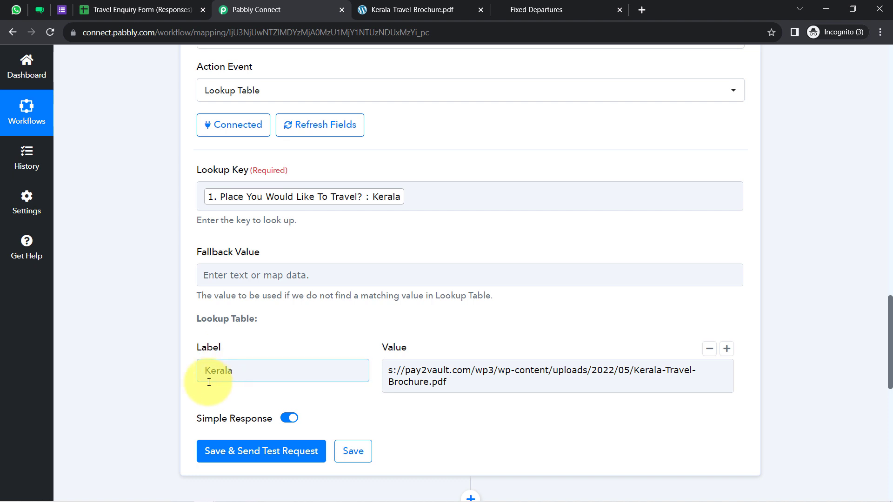
left_click(477, 379)
left_click(712, 342)
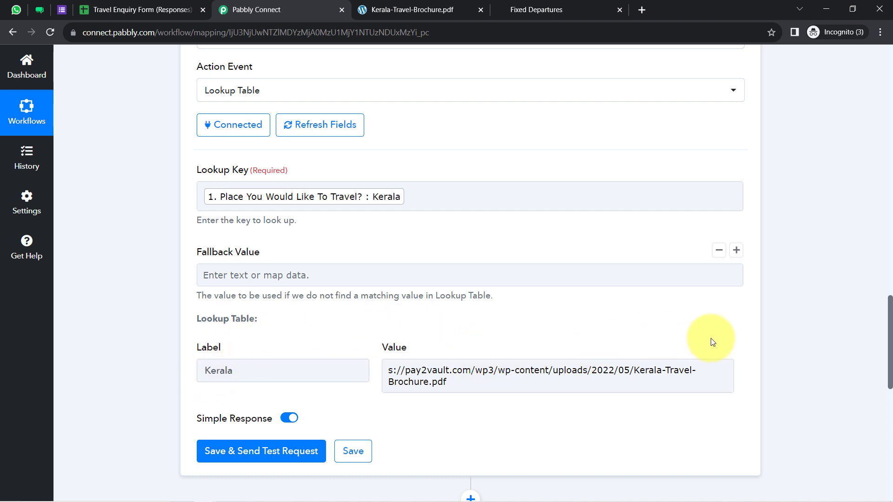
- Add a second lookup row labelled Shimla-Manali, copying the name from the Travel Enquiry Form's destination options
left_click(727, 349)
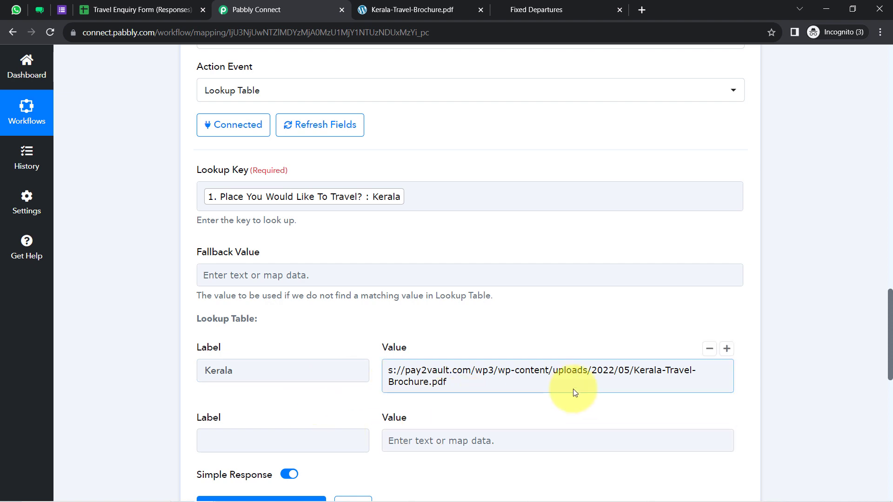
scroll(891, 307, "down", 3)
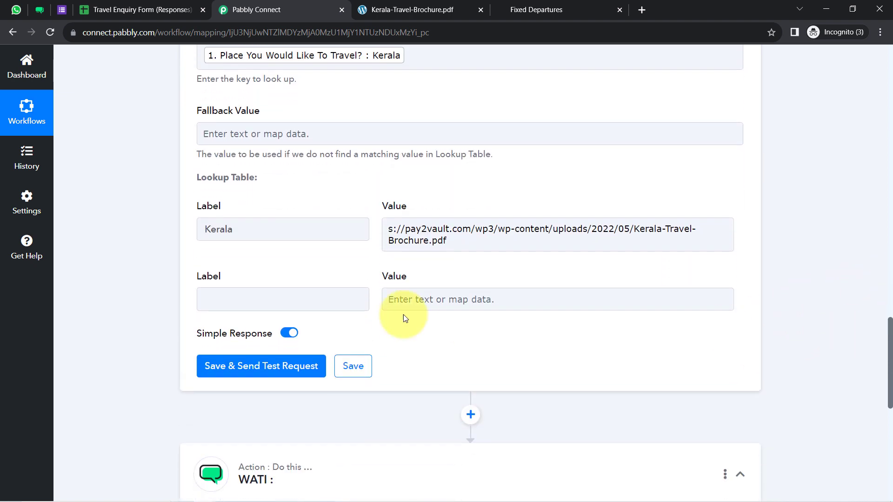
left_click(226, 304)
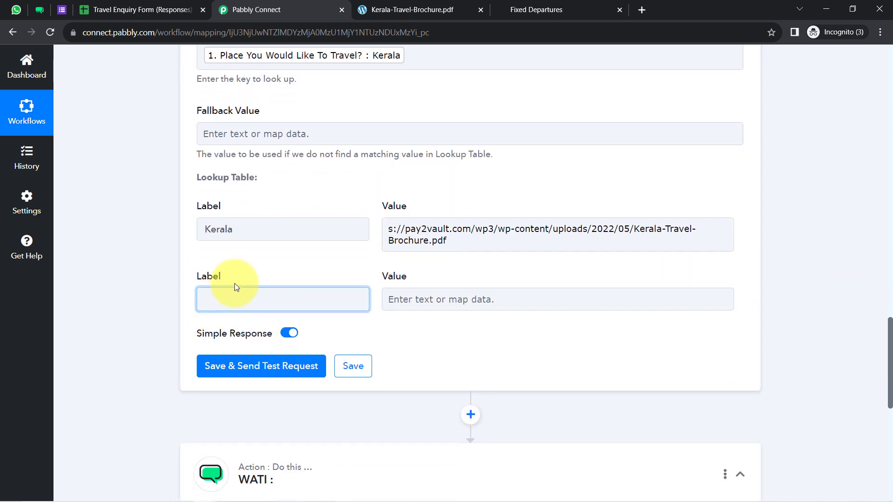
left_click(63, 10)
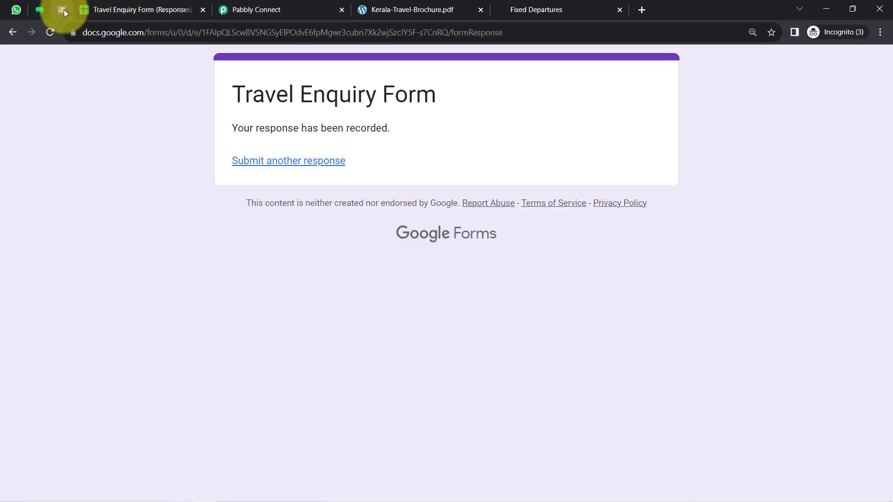
left_click(50, 32)
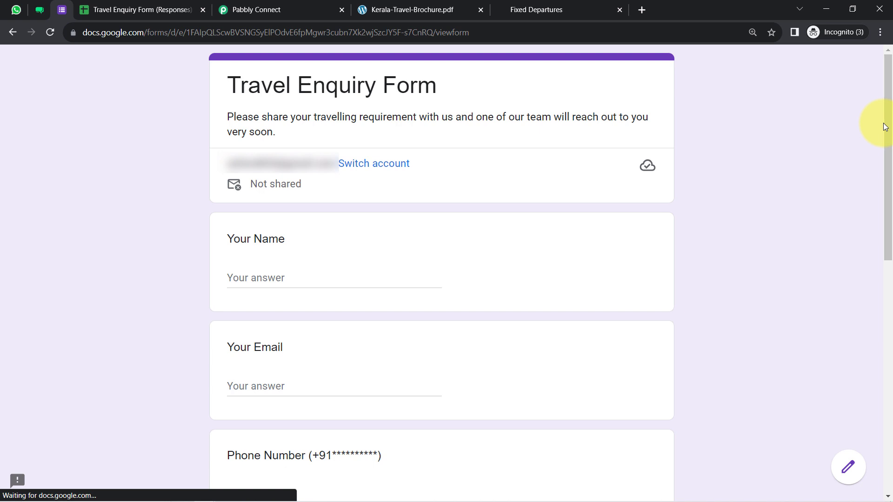
left_click_drag(883, 123, 883, 289)
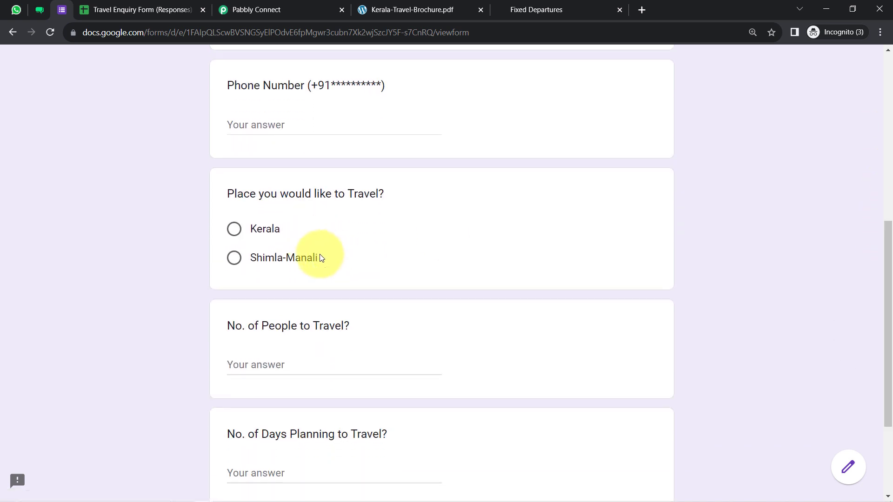
left_click(252, 257)
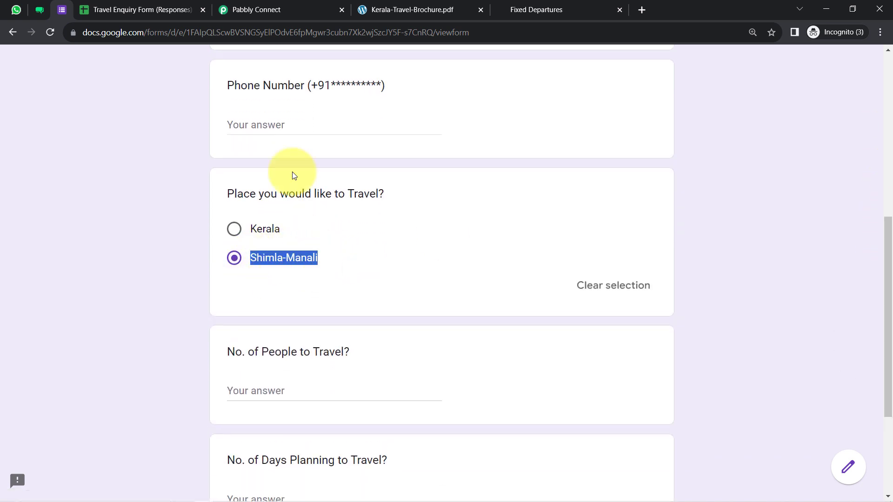
left_click(257, 4)
left_click(200, 298)
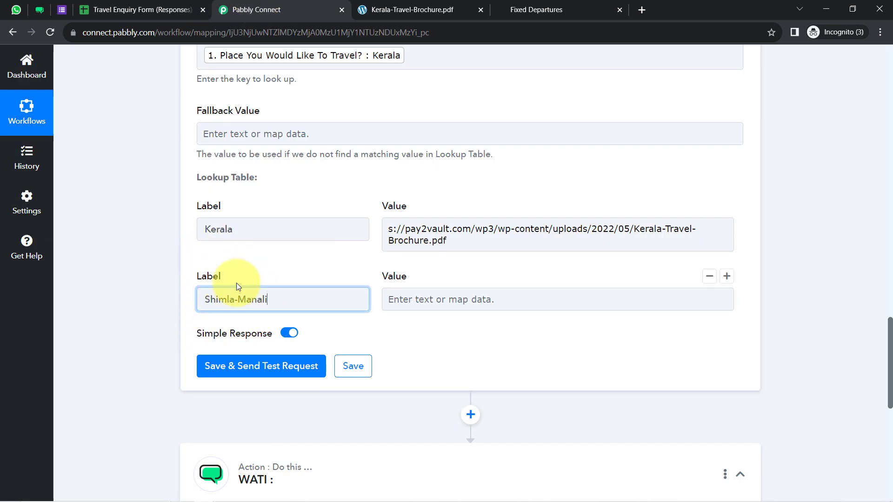
left_click(534, 10)
left_click(249, 32)
key("ctrl+c")
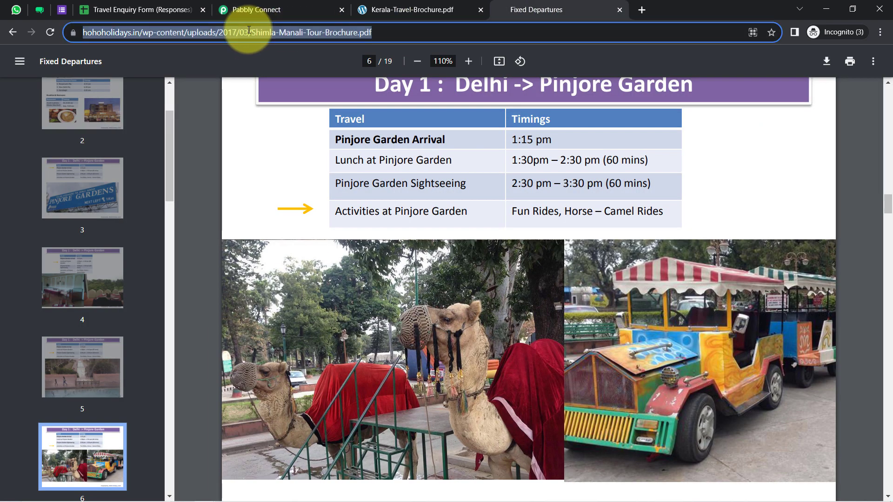
left_click(254, 8)
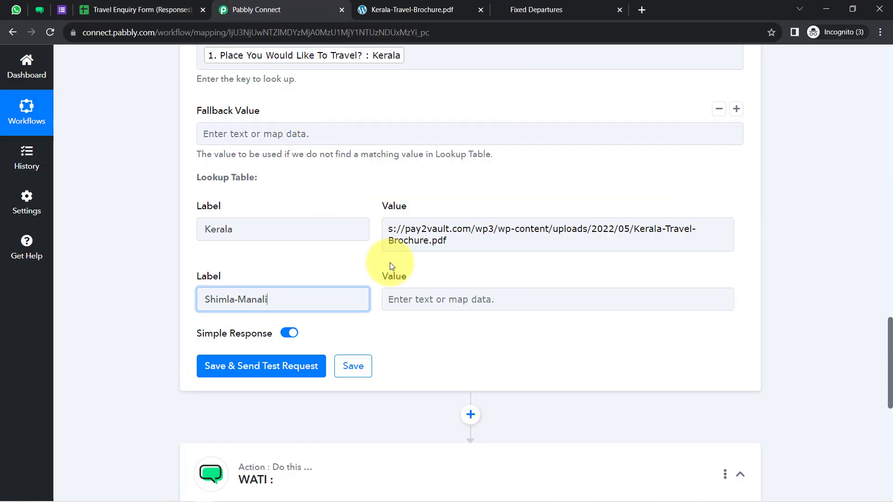
left_click(415, 300)
key("ctrl+v")
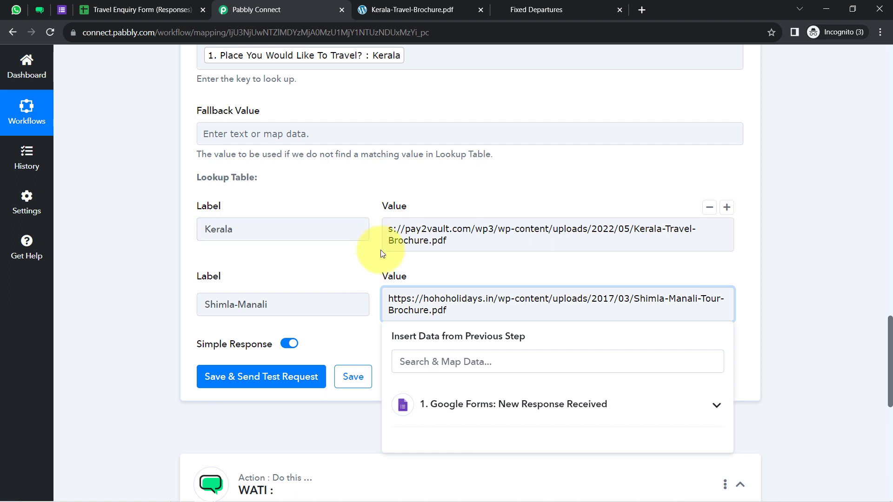
left_click(129, 233)
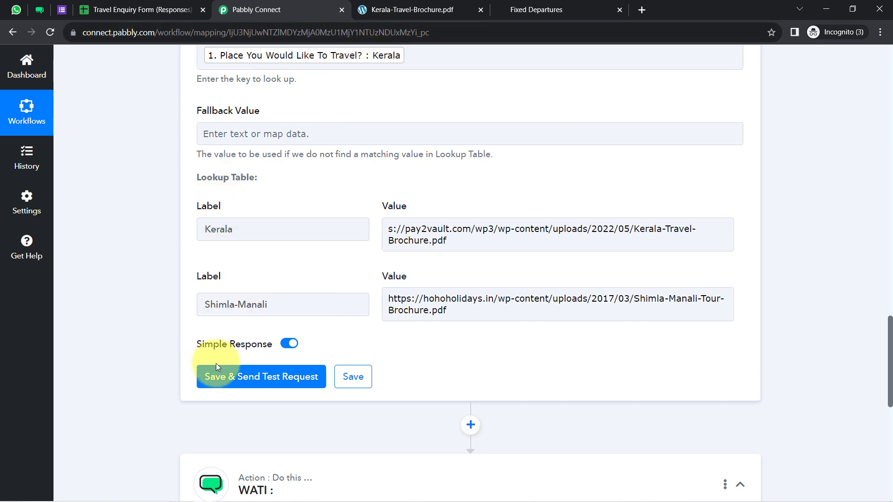
- Save the Lookup Table step, send a test request, and check the Kerala row's brochure link
left_click(222, 377)
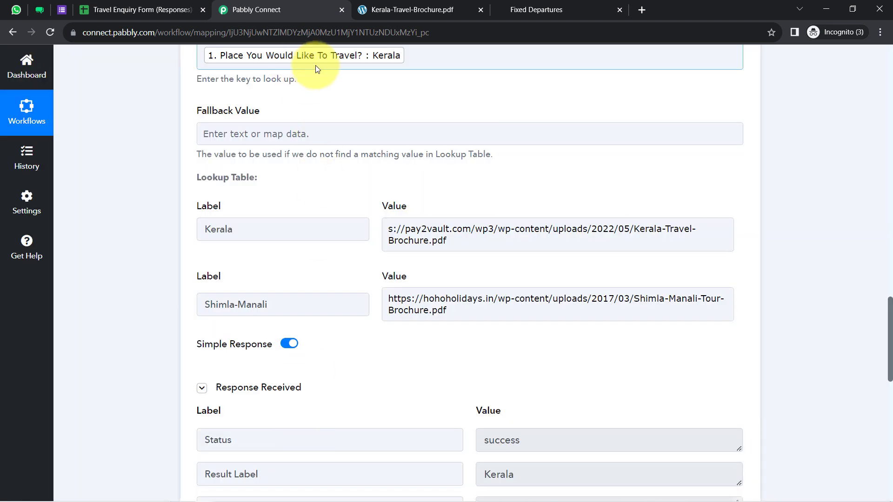
left_click_drag(403, 232, 460, 242)
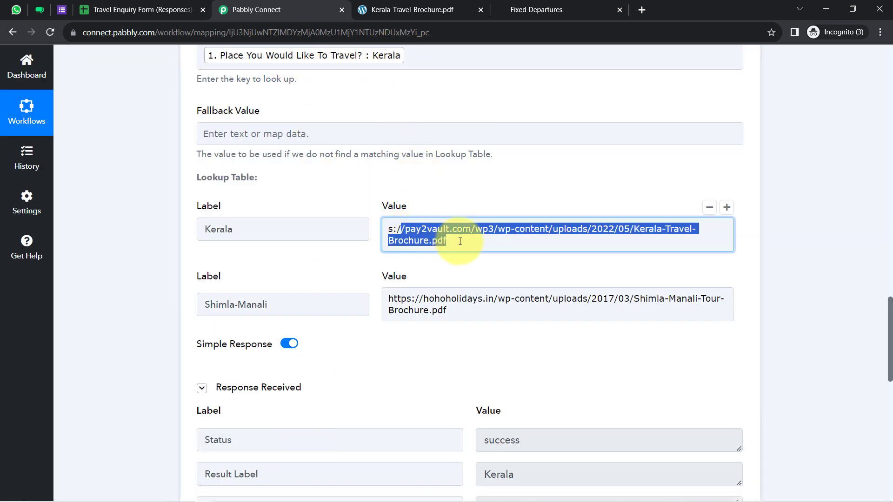
left_click(406, 227)
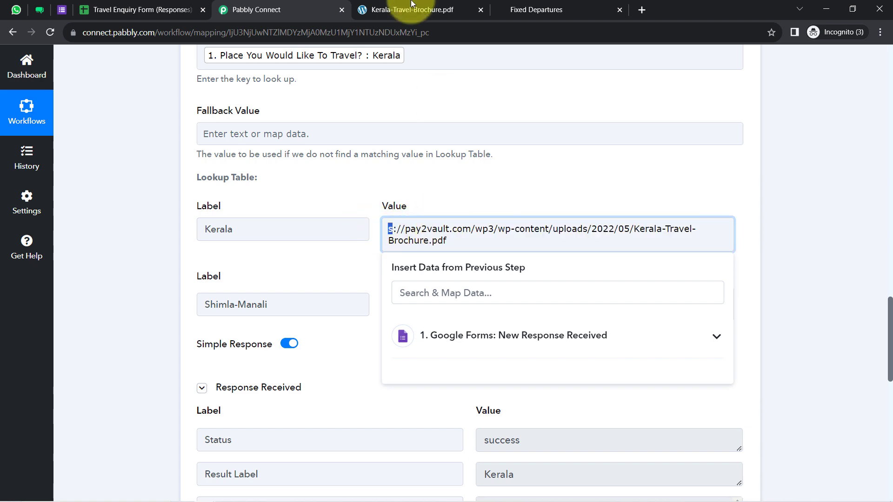
left_click(400, 10)
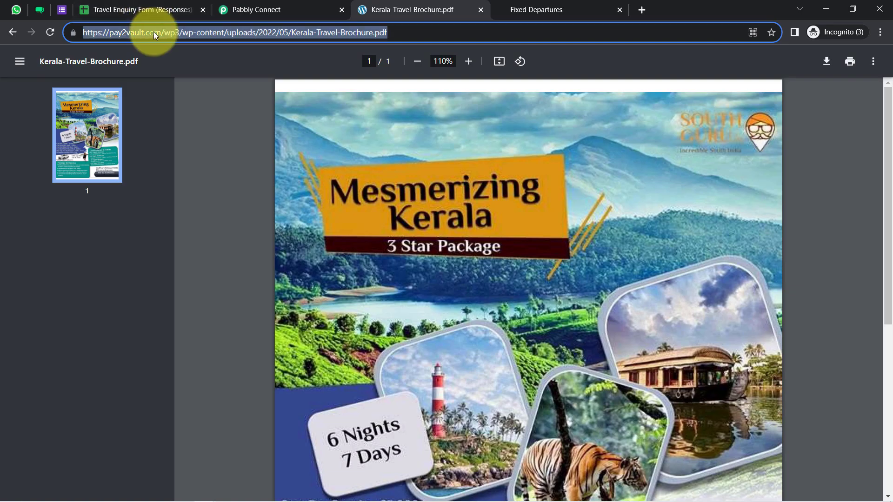
left_click(228, 9)
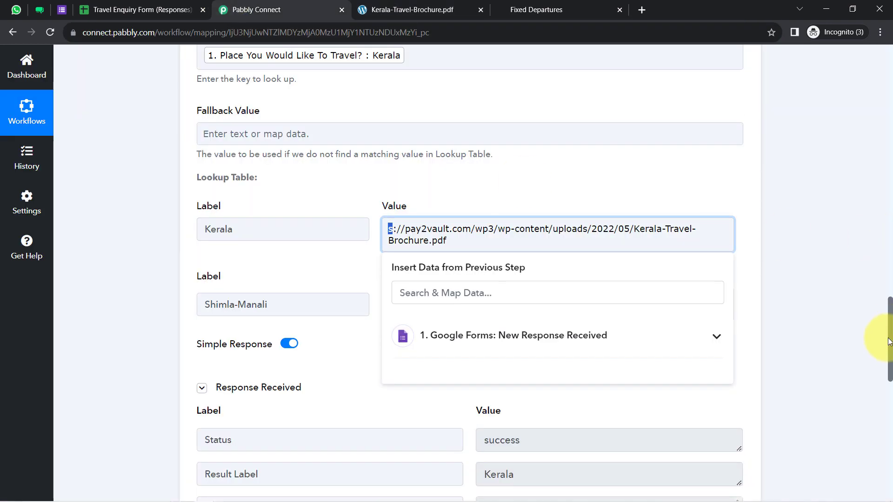
left_click_drag(889, 342, 886, 369)
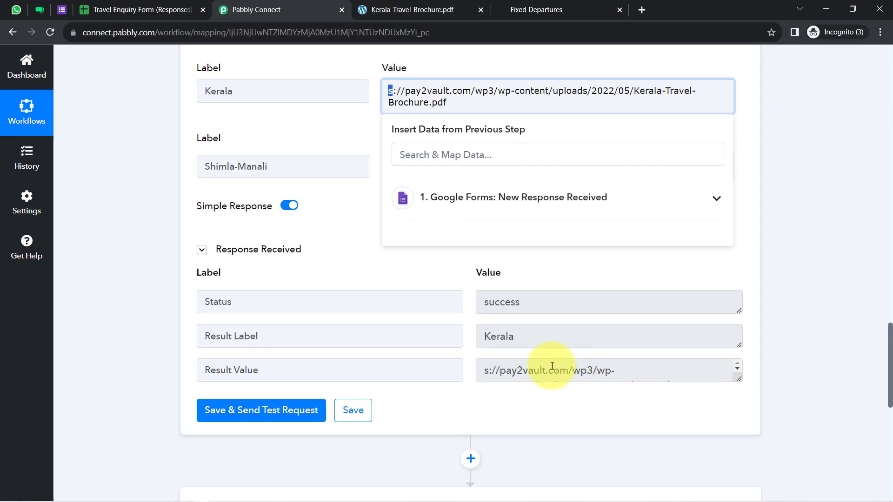
left_click_drag(528, 370, 615, 370)
left_click(434, 105)
key("ctrl+a")
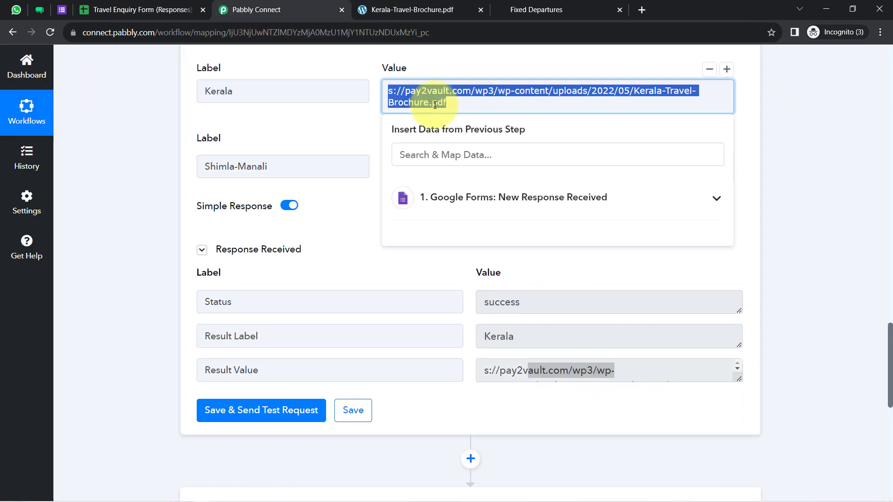
left_click(142, 256)
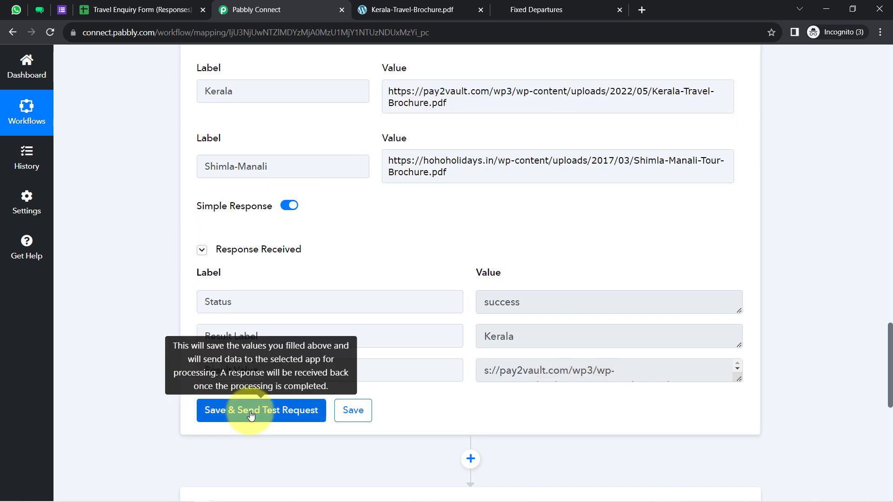
left_click(251, 414)
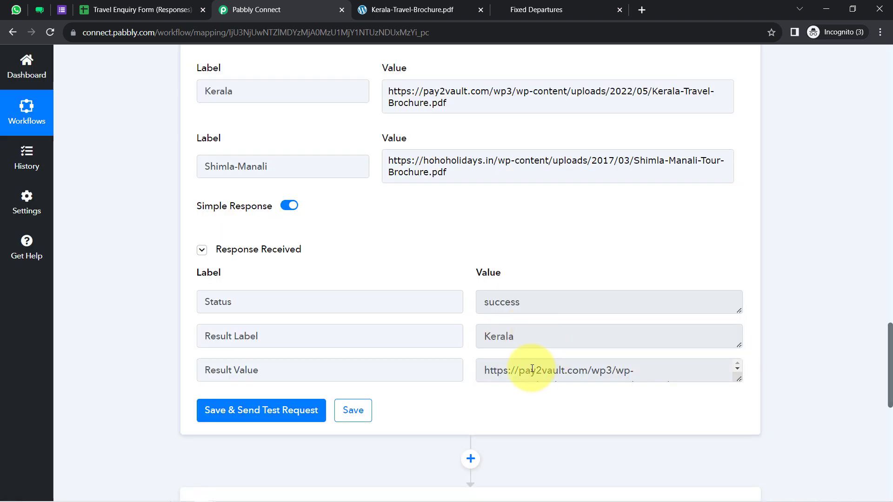
- Open the returned Result Value link in a new browser tab to check the brochure, and return to the workflow
left_click_drag(510, 373, 640, 369)
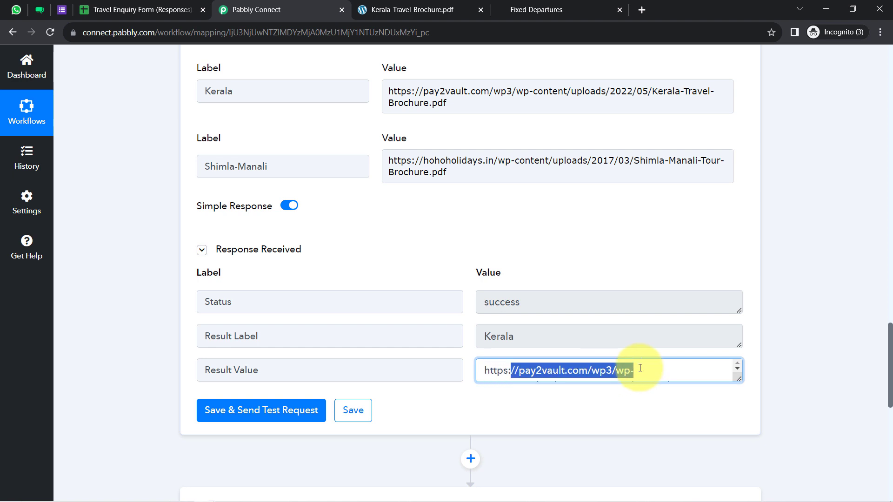
triple_click(640, 368)
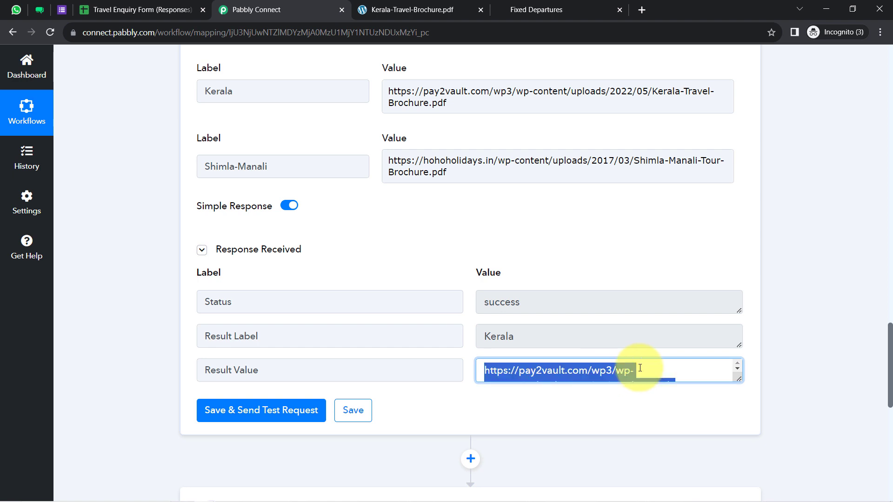
key("ctrl+c")
key("ctrl+t")
key("ctrl+v")
key("Return")
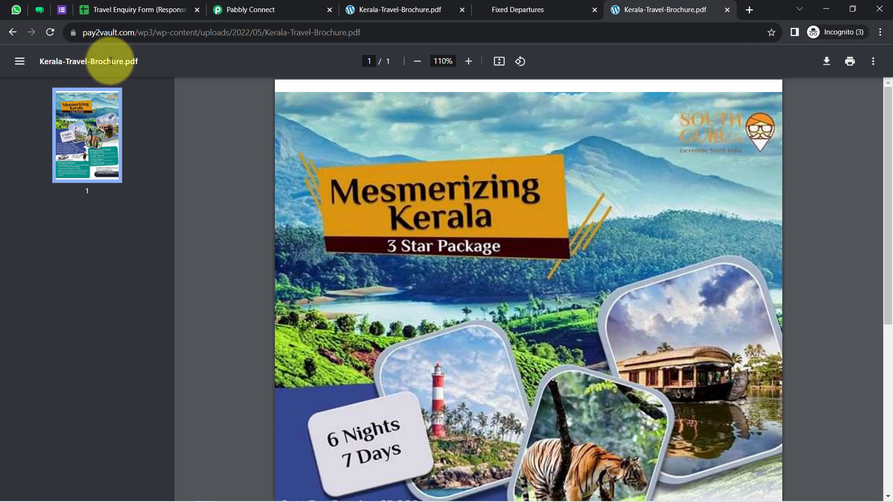
left_click(279, 8)
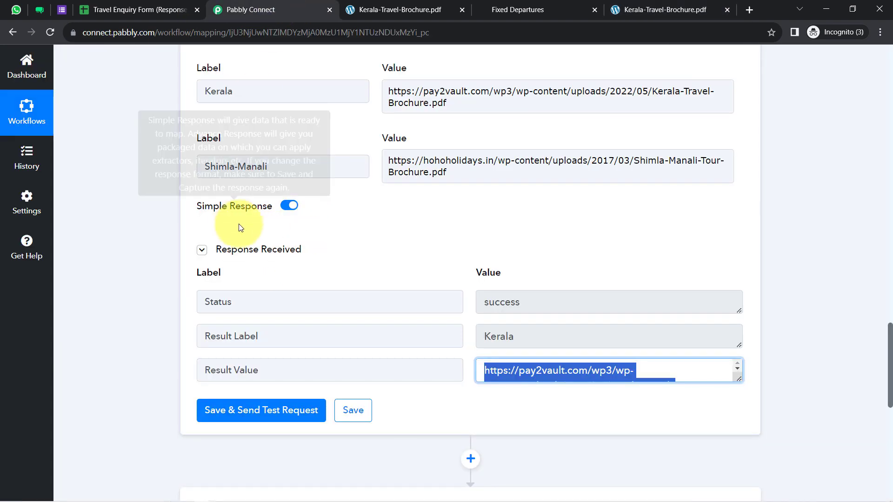
left_click(117, 264)
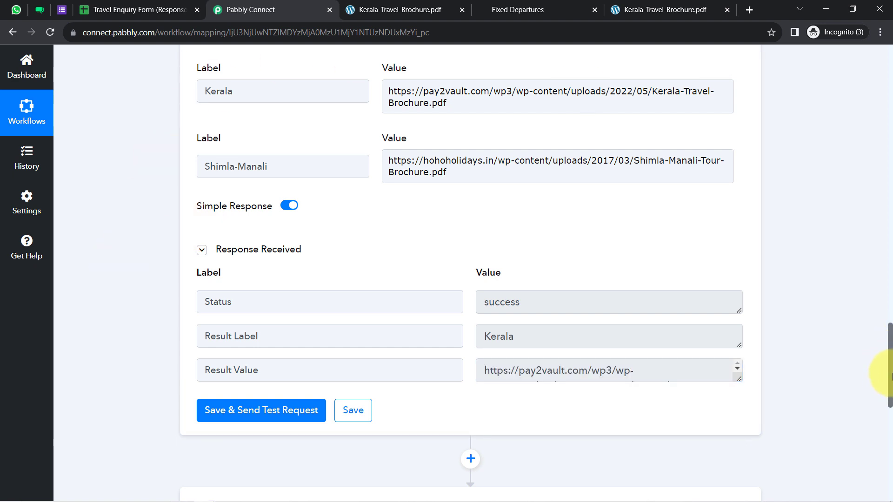
scroll(888, 367, "up", 4)
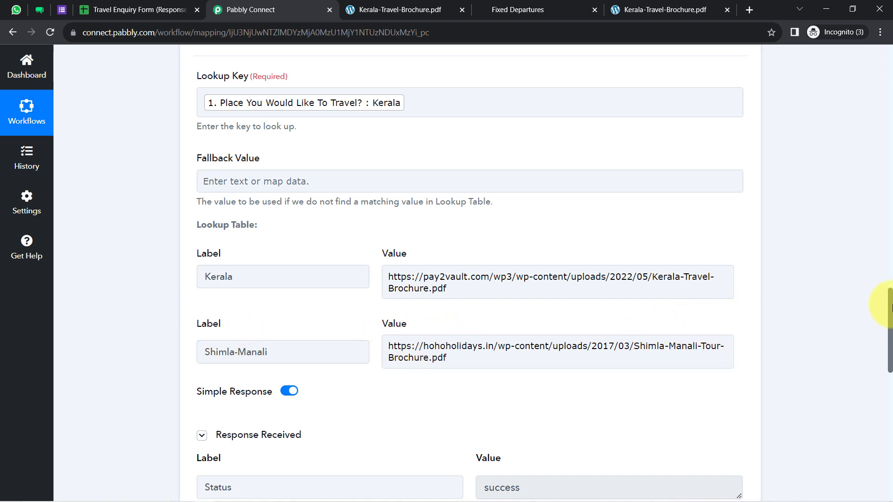
left_click_drag(890, 307, 887, 393)
left_click_drag(560, 107, 532, 86)
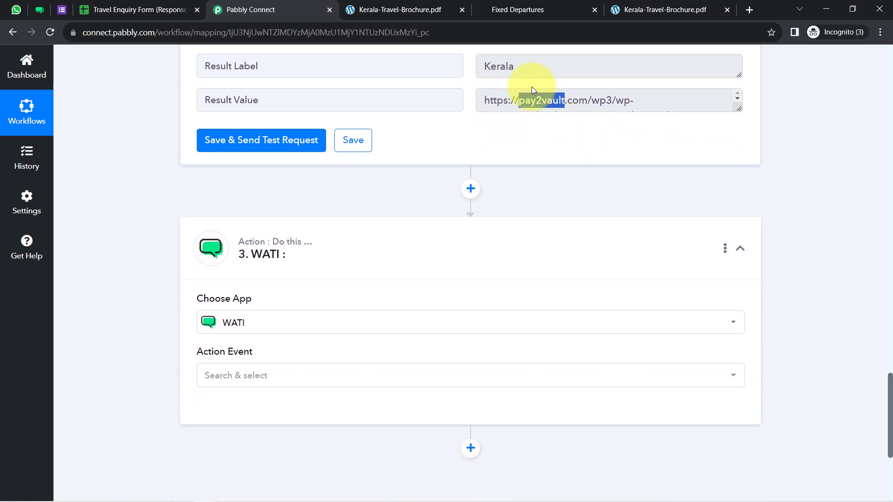
key("ctrl+a")
left_click(163, 204)
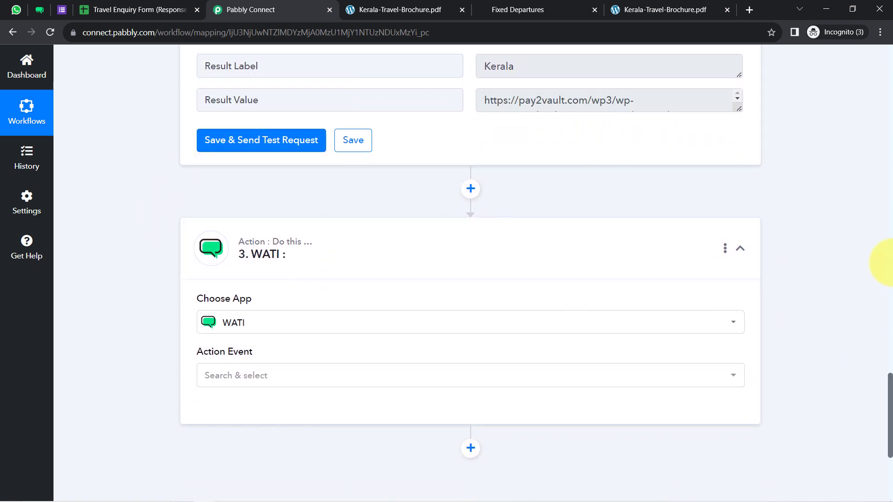
- Set the WATI action event to Send Template Message and start adding a new WATI connection
left_click_drag(890, 423, 889, 438)
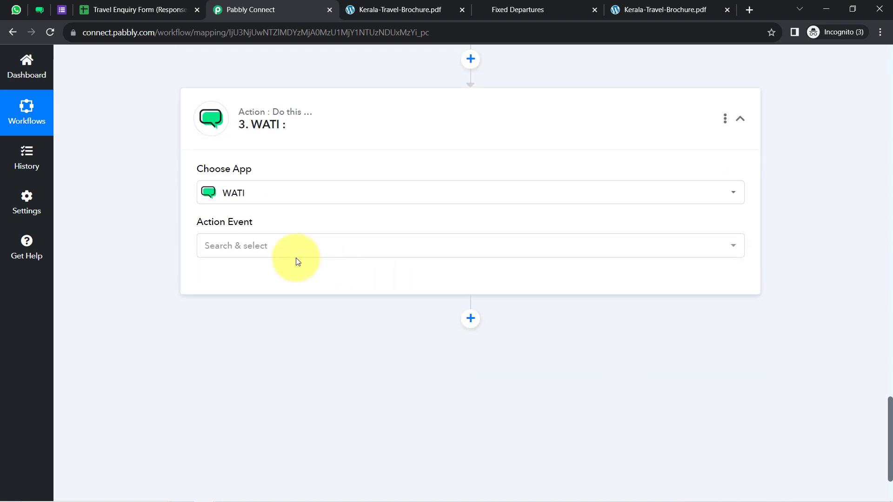
left_click(220, 247)
left_click(214, 303)
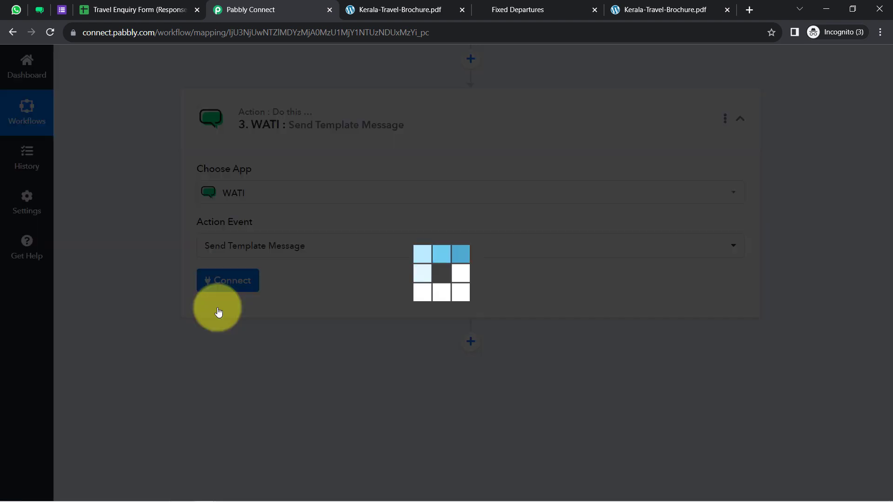
left_click(214, 282)
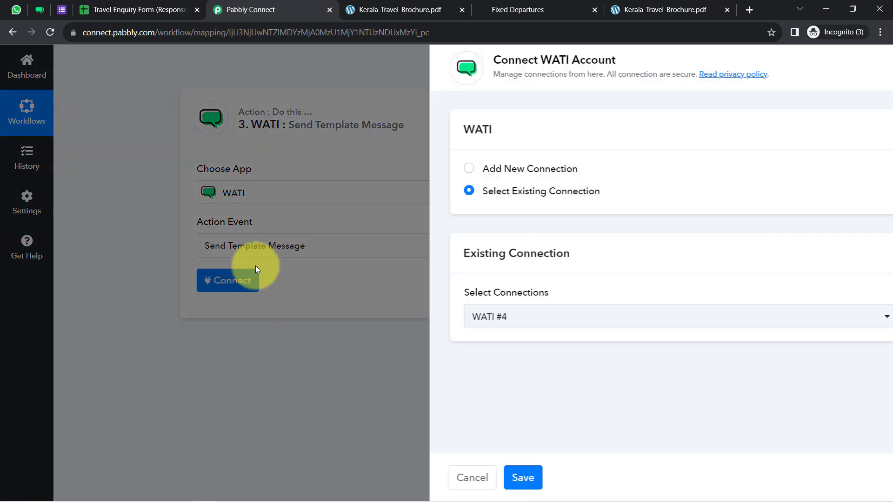
left_click(498, 169)
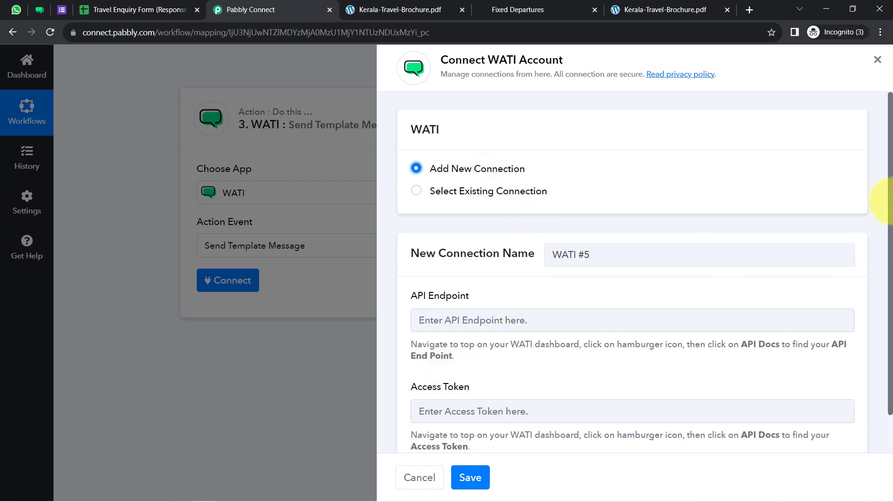
scroll(889, 191, "down", 1)
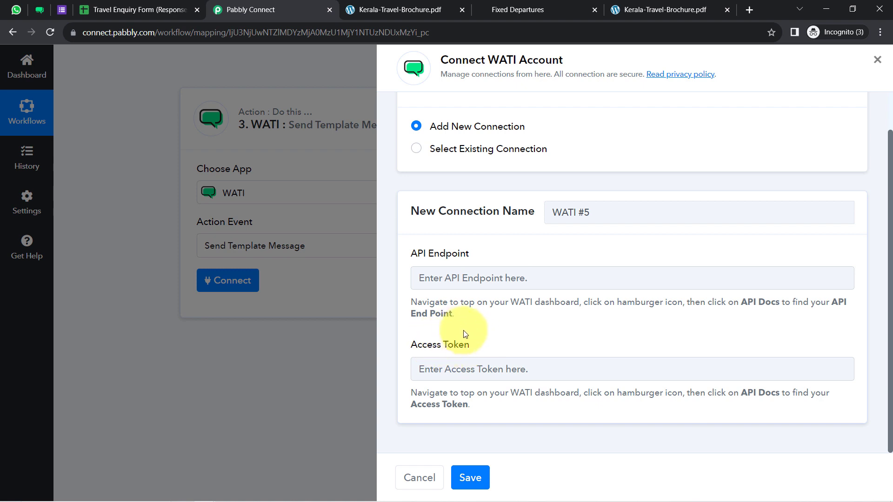
- Copy the access token from WATI's API Docs page and paste it into the new connection's Access Token field
left_click(38, 9)
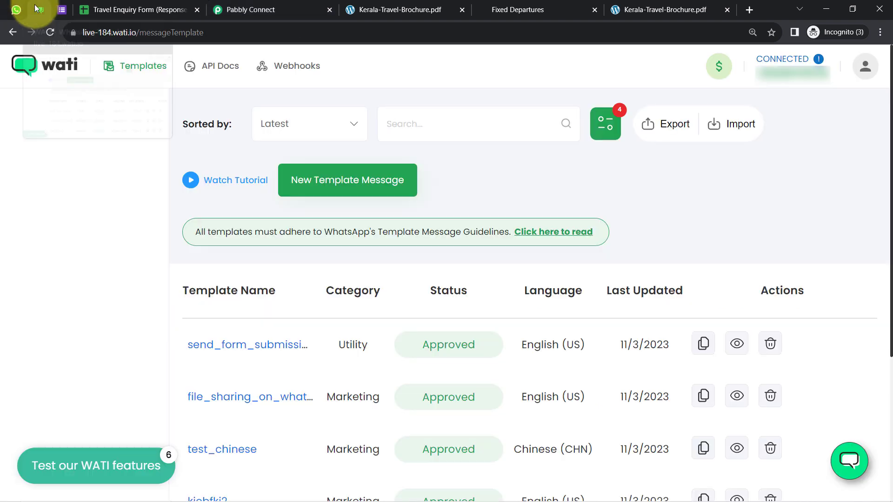
left_click(226, 66)
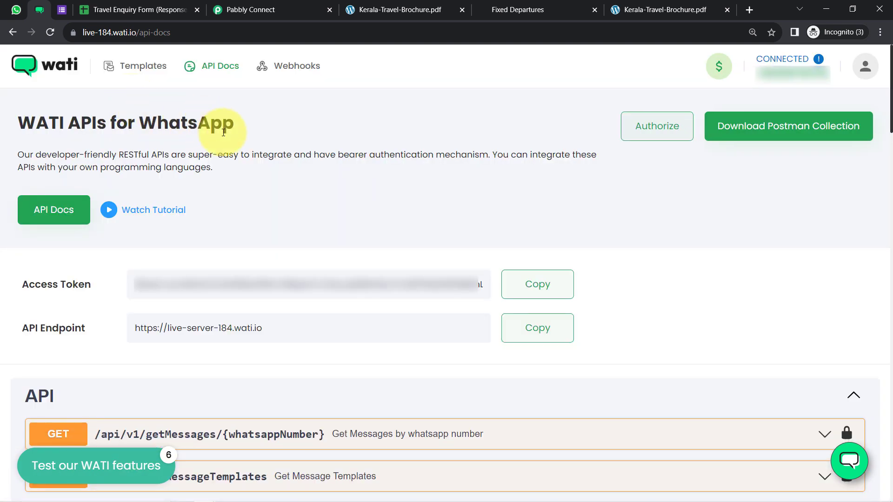
left_click(516, 279)
left_click(256, 4)
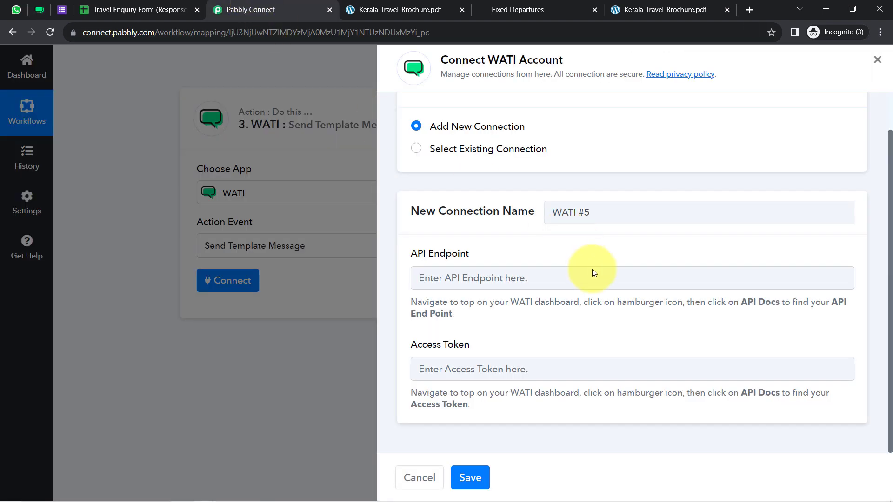
left_click(464, 362)
key("ctrl+v")
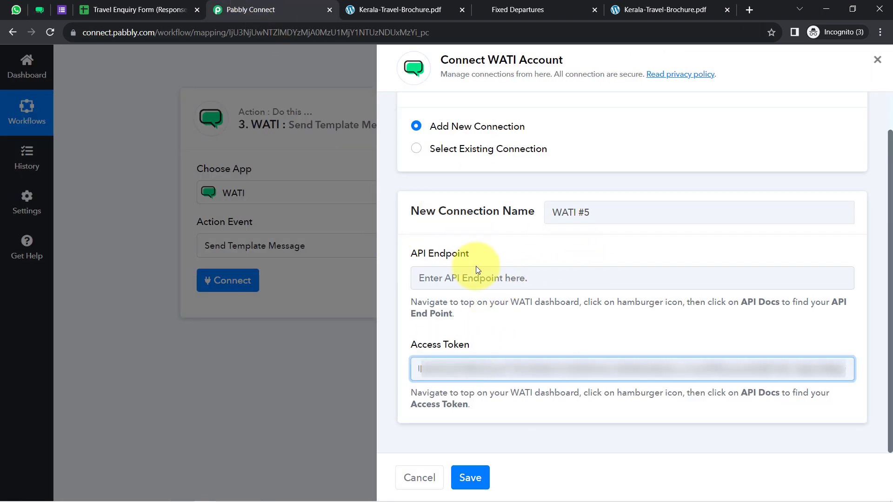
left_click(40, 9)
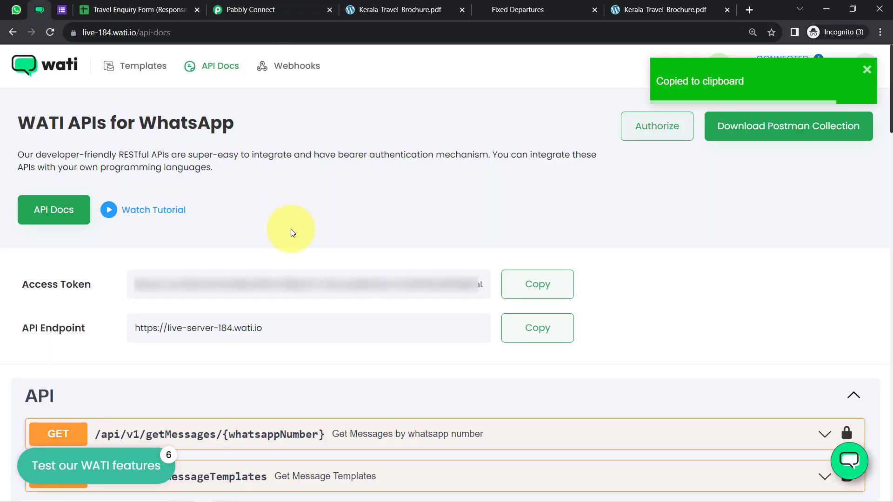
left_click(510, 327)
left_click(242, 10)
left_click(439, 274)
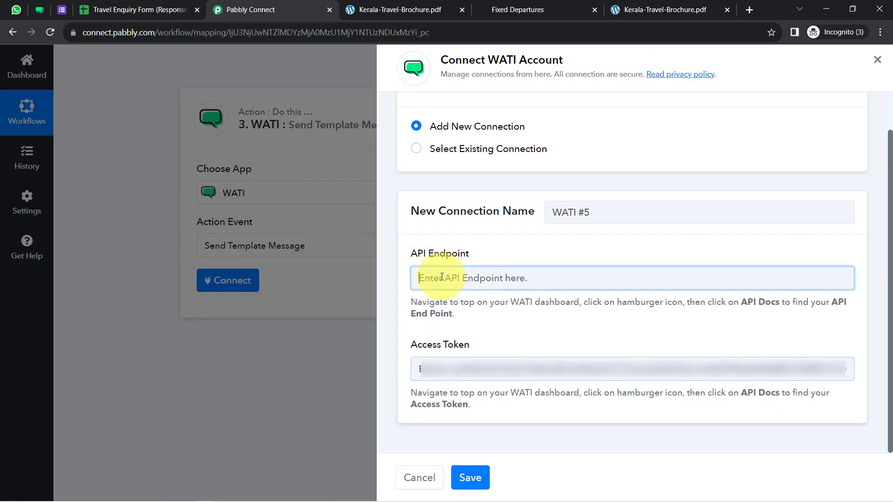
key("ctrl+v")
left_click(472, 477)
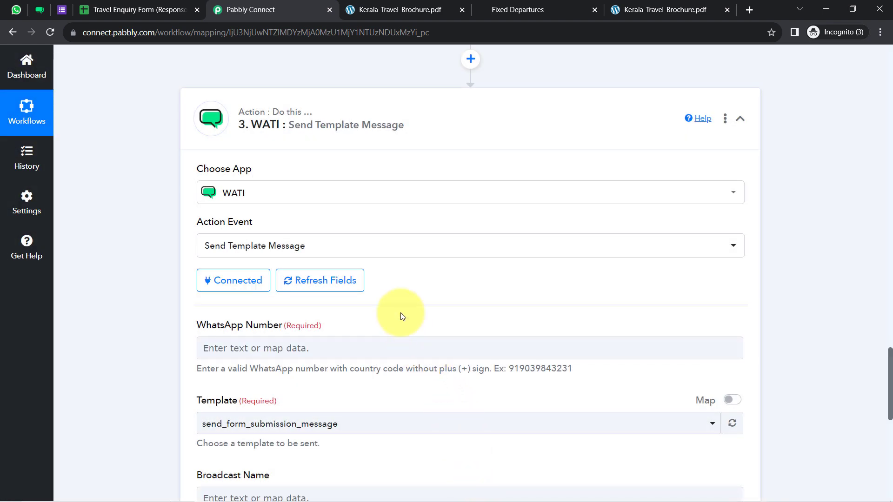
- Map the Phone Number response from the Google Forms step into the WATI action's WhatsApp Number field
left_click_drag(228, 300, 251, 321)
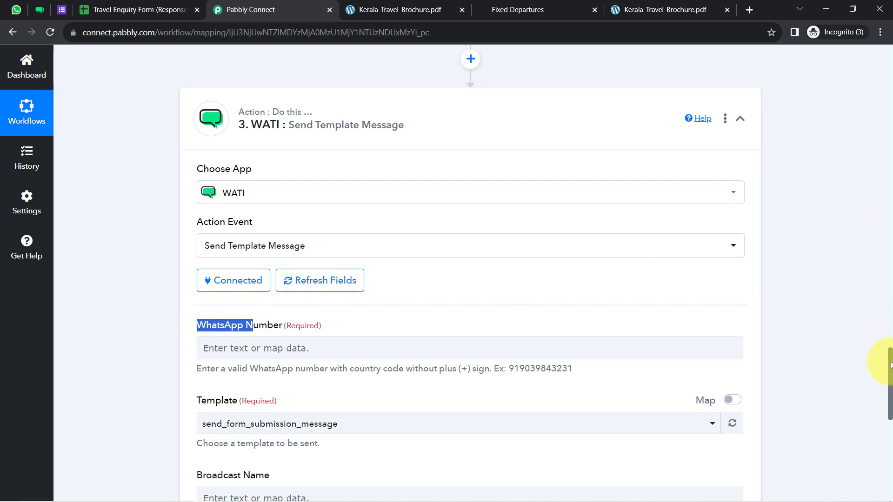
left_click_drag(891, 365, 890, 370)
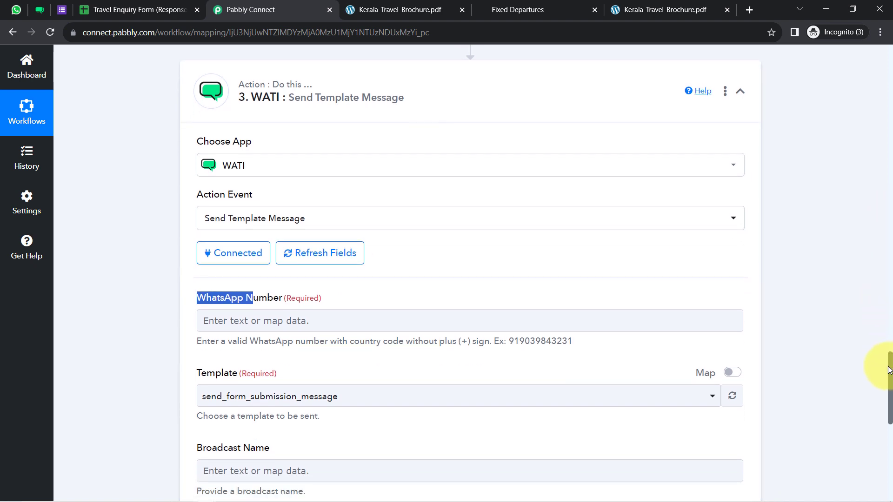
scroll(882, 358, "up", 15)
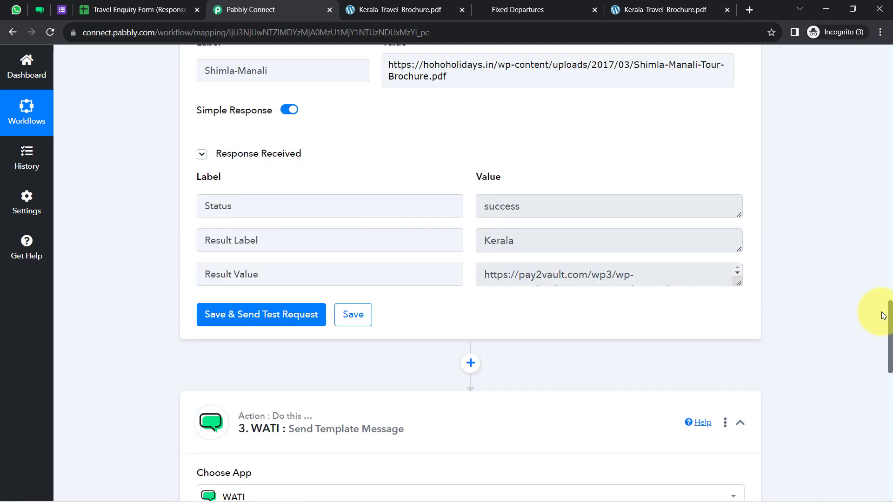
scroll(870, 218, "up", 12)
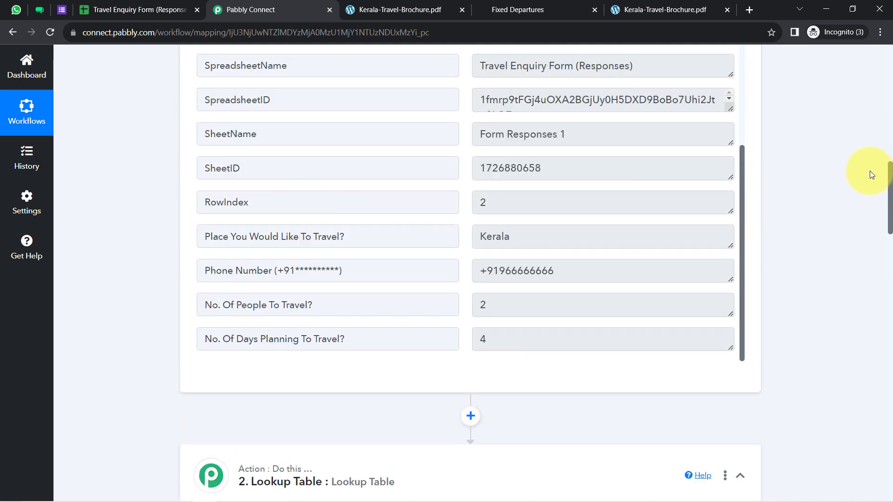
scroll(870, 171, "down", 12)
scroll(874, 279, "down", 18)
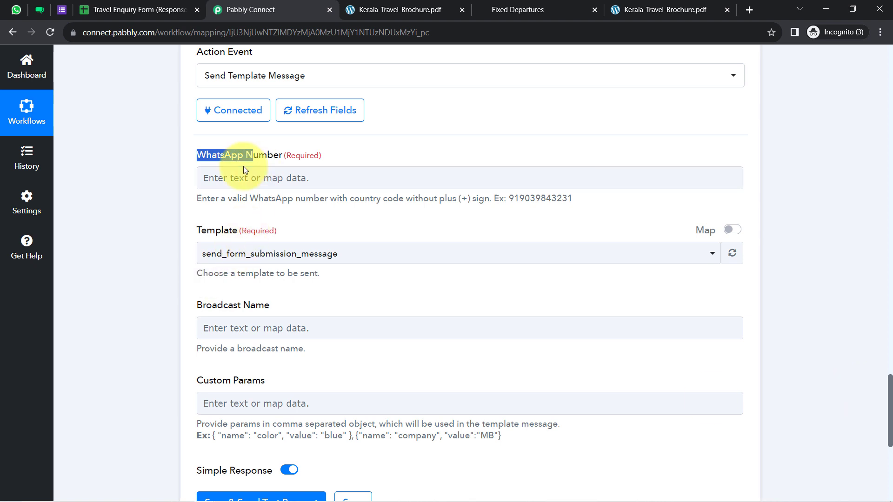
left_click(241, 176)
left_click(235, 274)
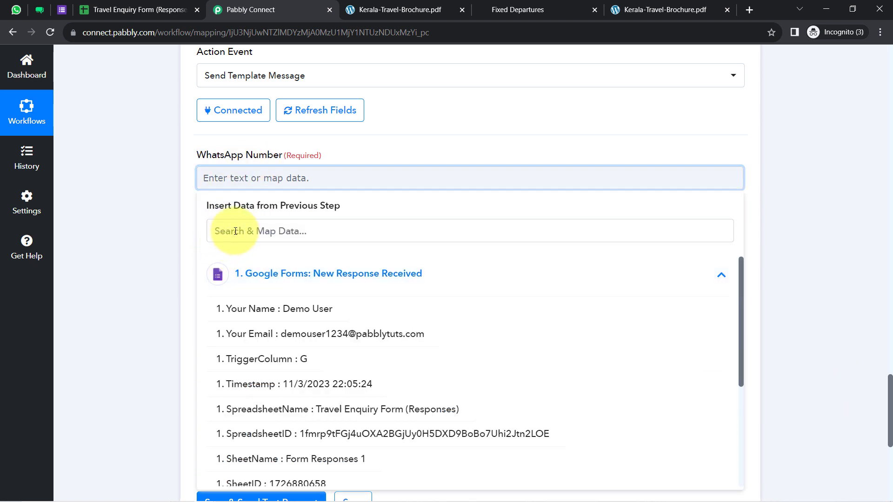
left_click(236, 231)
type("96")
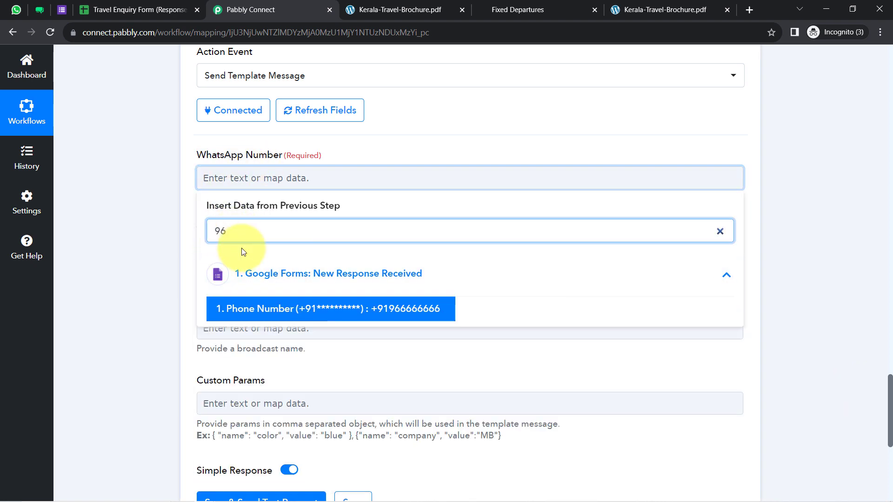
left_click(259, 310)
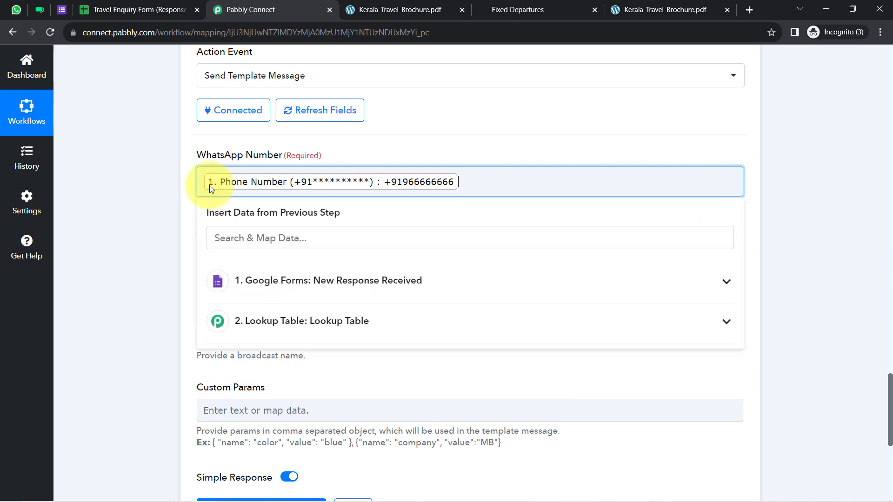
left_click(150, 191)
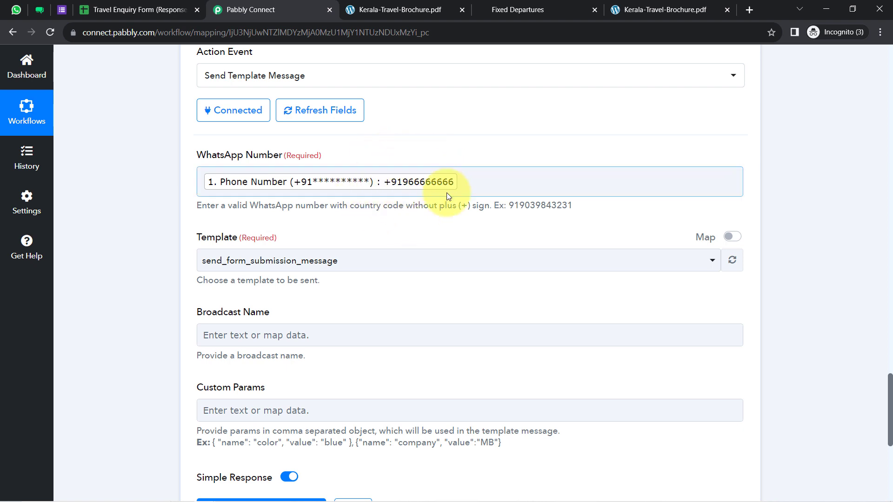
left_click(229, 338)
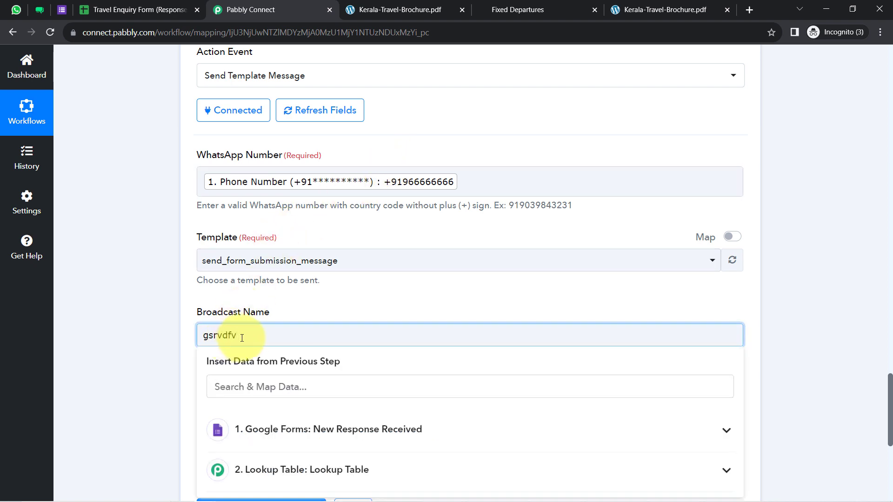
key("BackSpace")
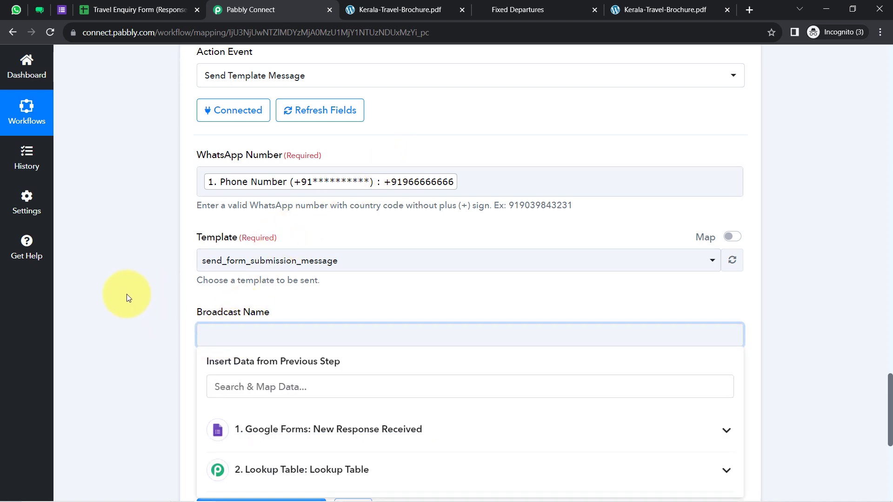
left_click(126, 309)
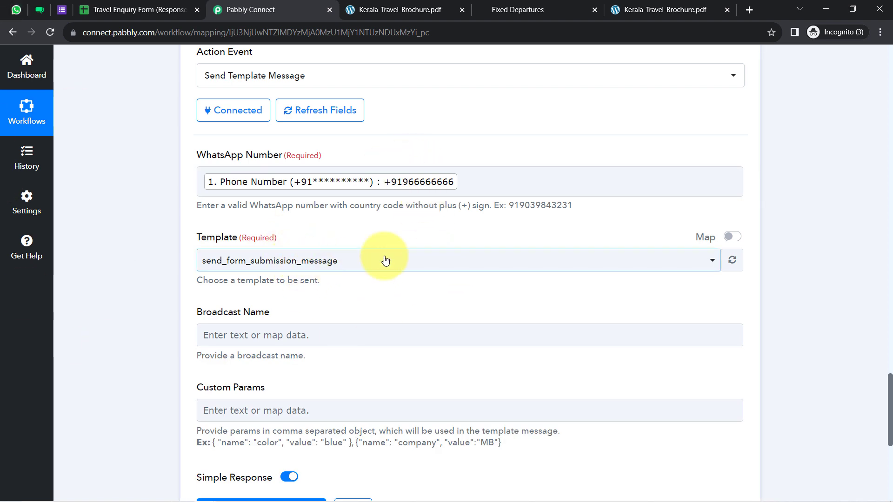
left_click(424, 182)
- Set the template to file_sharing_on_whatsapp, check it in WATI's template list, and return to the workflow
left_click(245, 265)
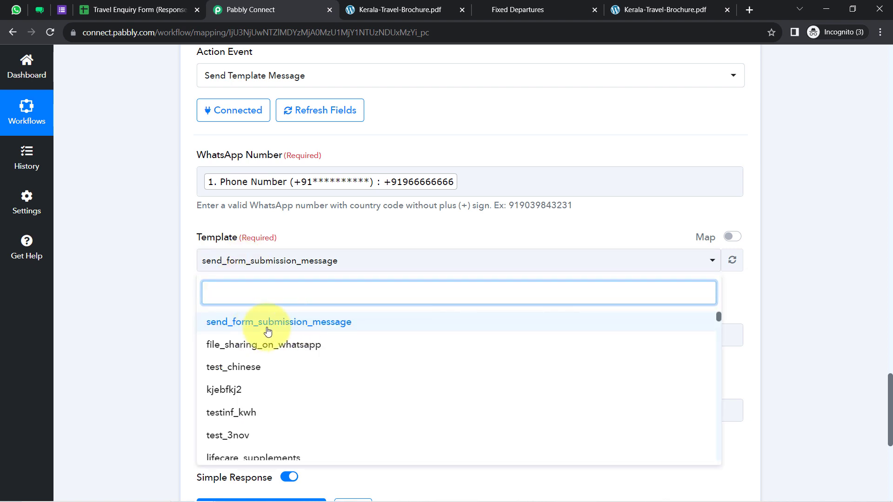
left_click(251, 346)
left_click(39, 9)
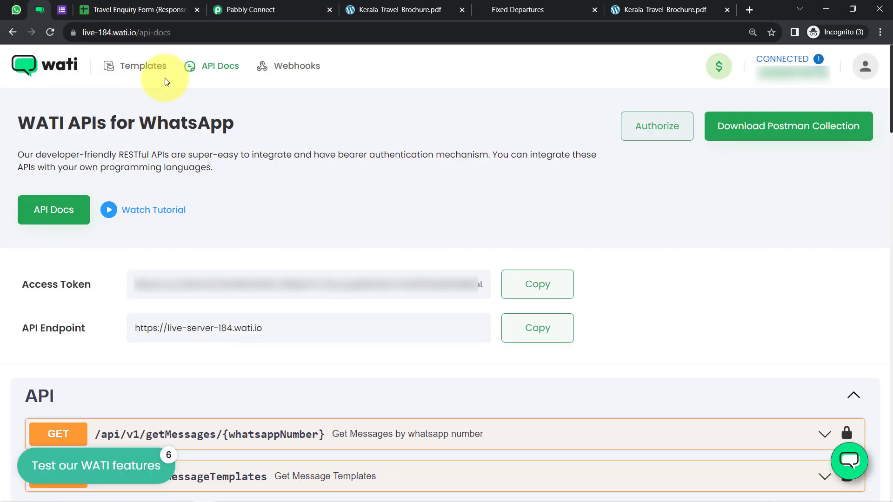
left_click(140, 65)
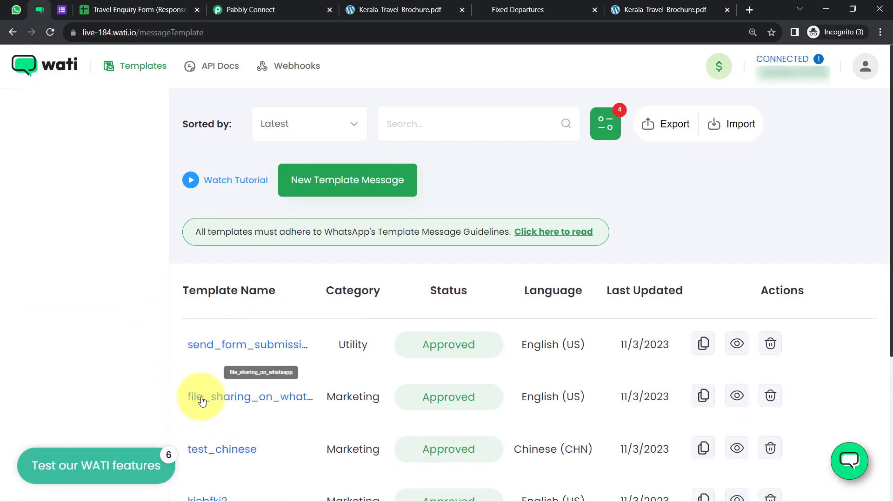
left_click(275, 4)
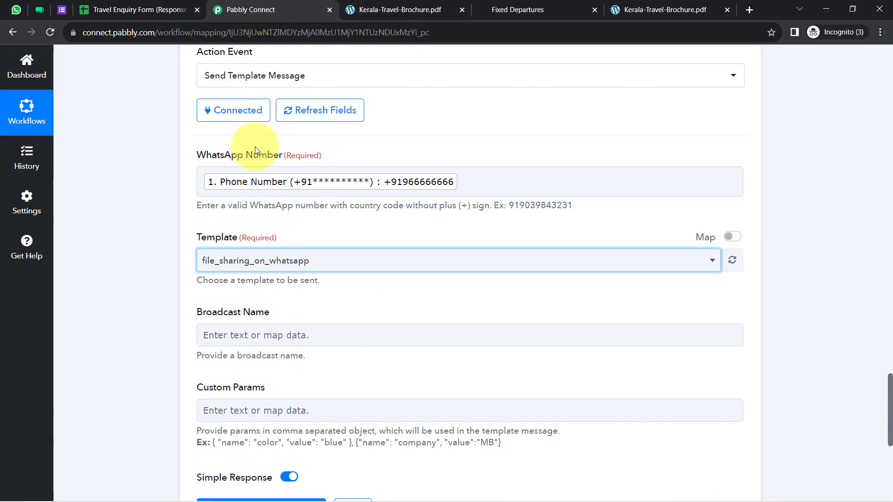
left_click(167, 278)
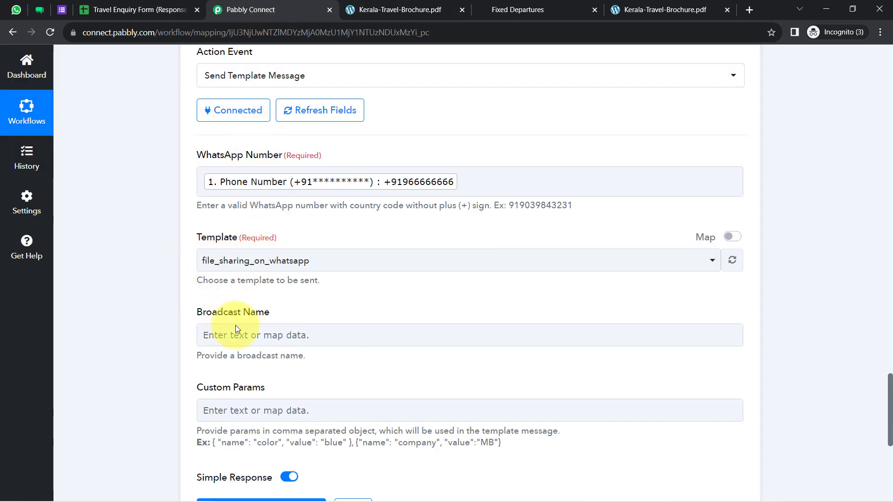
- Set the Broadcast Name to "File Sharing on WhatsApp"
left_click(234, 337)
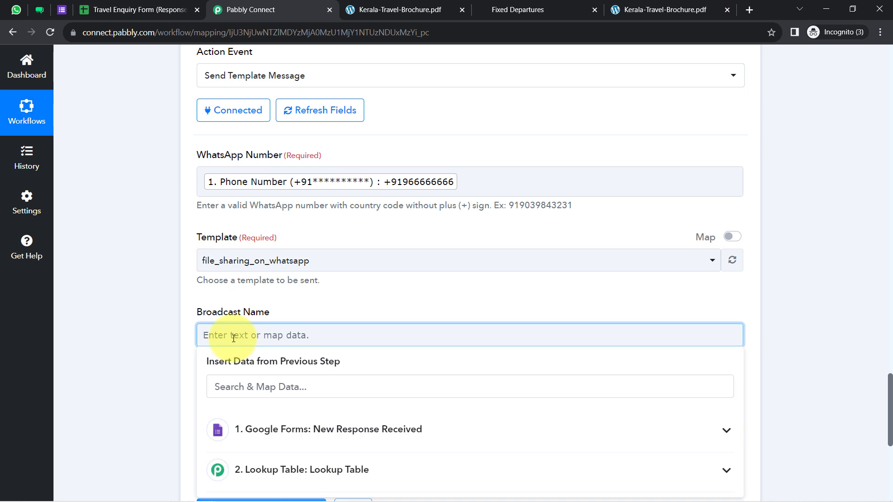
type("File Sharing on WhatsApp")
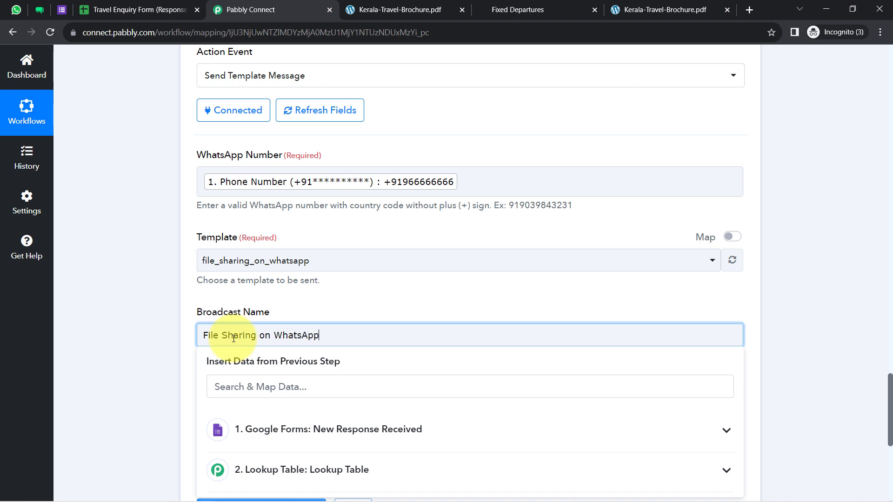
left_click(125, 308)
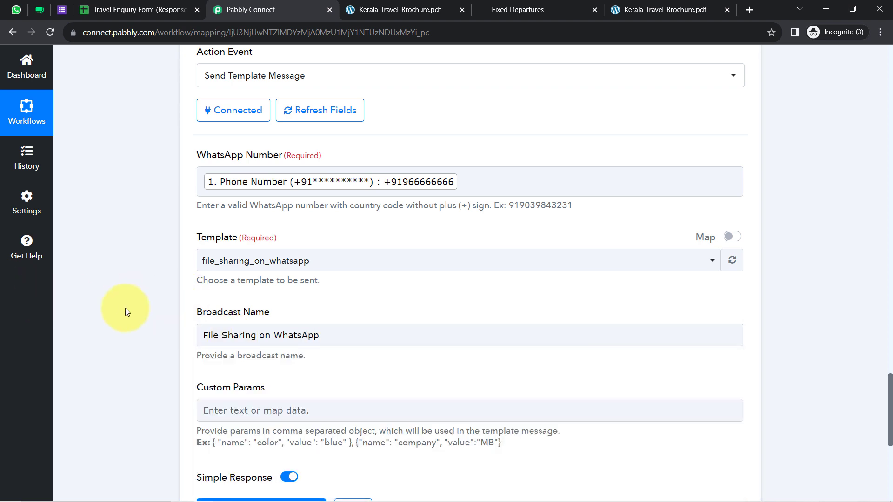
- View the file_sharing_on_whatsapp template in WATI and examine which variables its document header and message body use
left_click_drag(889, 382, 890, 414)
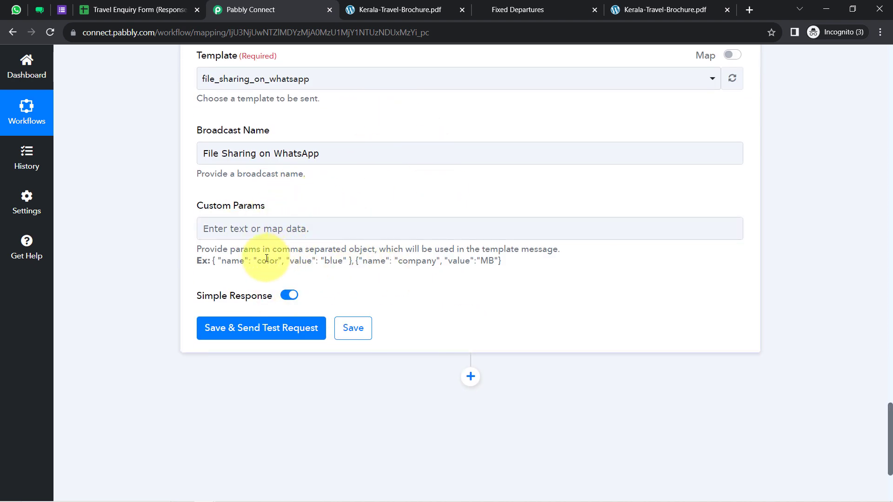
left_click(233, 231)
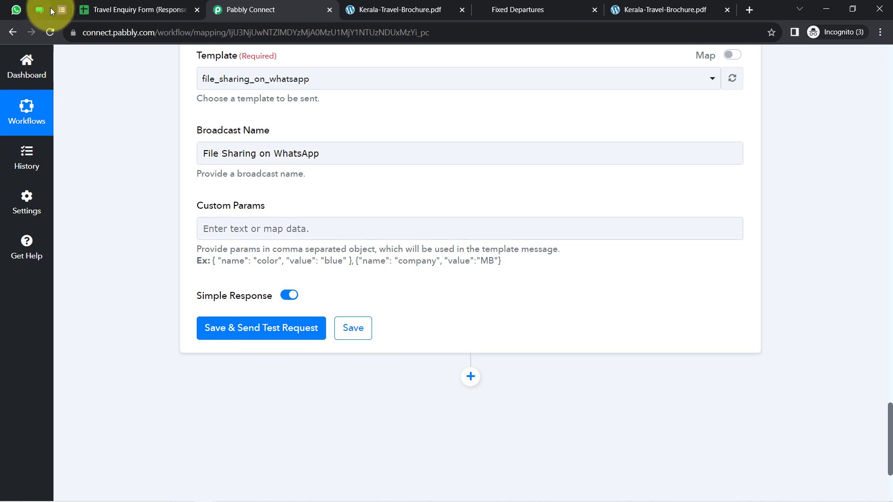
left_click(49, 8)
left_click(228, 397)
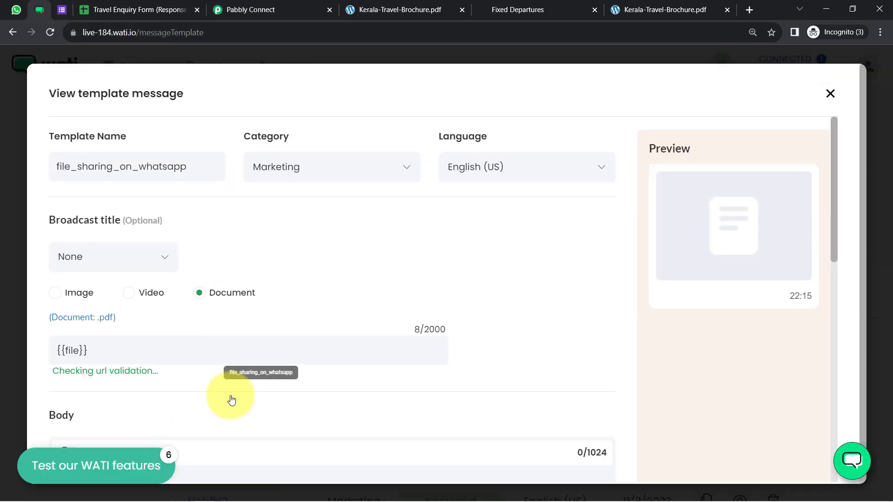
left_click_drag(833, 206, 820, 280)
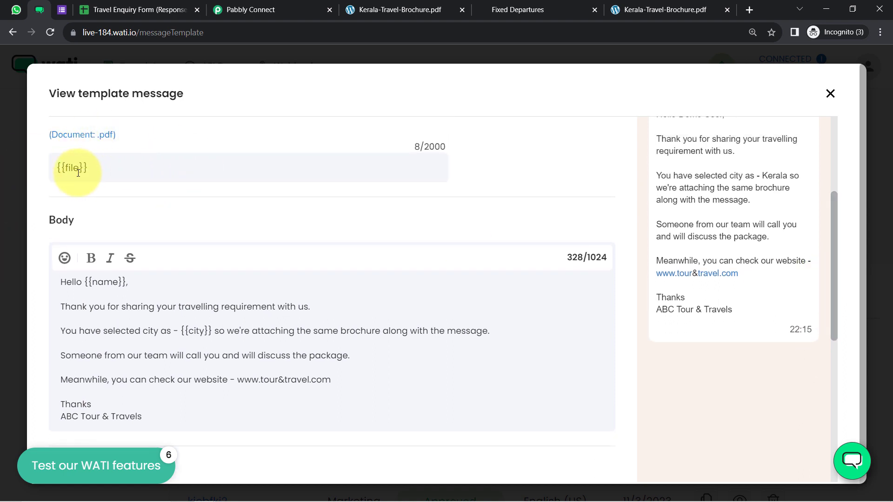
left_click_drag(93, 167, 47, 185)
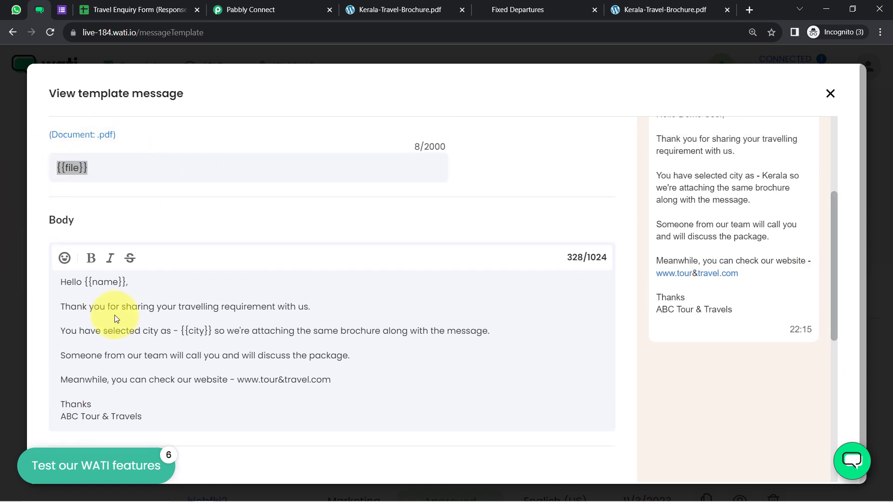
left_click(126, 281)
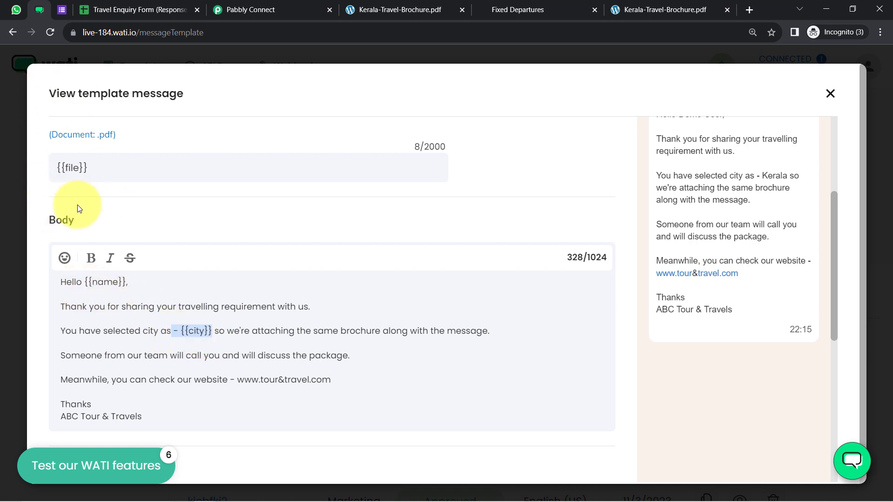
- Return to the workflow and copy the example parameter { "name": "color", "value": "blue" }, into the Custom Params field
left_click(277, 9)
left_click_drag(213, 262, 352, 261)
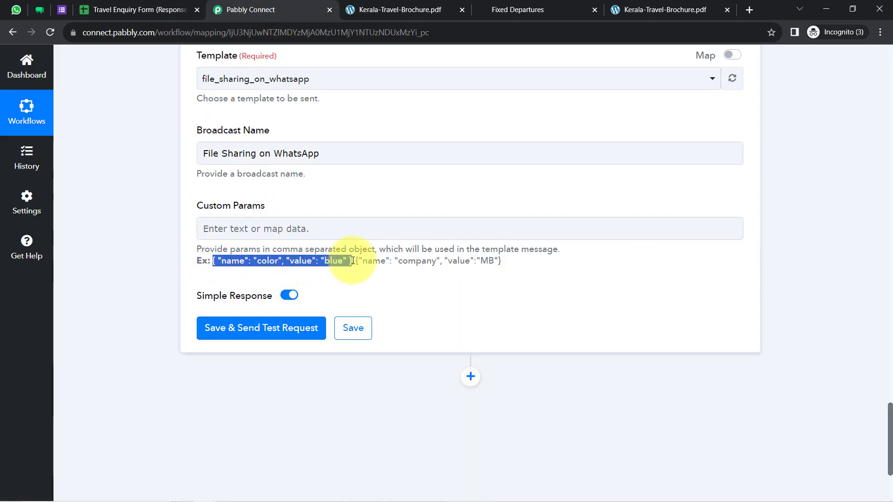
left_click(242, 228)
type("{ \"name\": \"color\", \"value\": \"blue\" },")
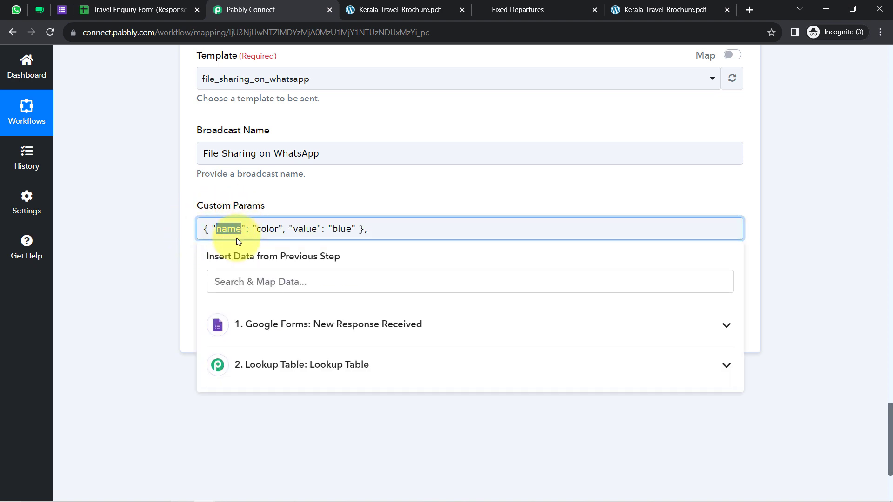
left_click(39, 10)
left_click(69, 171)
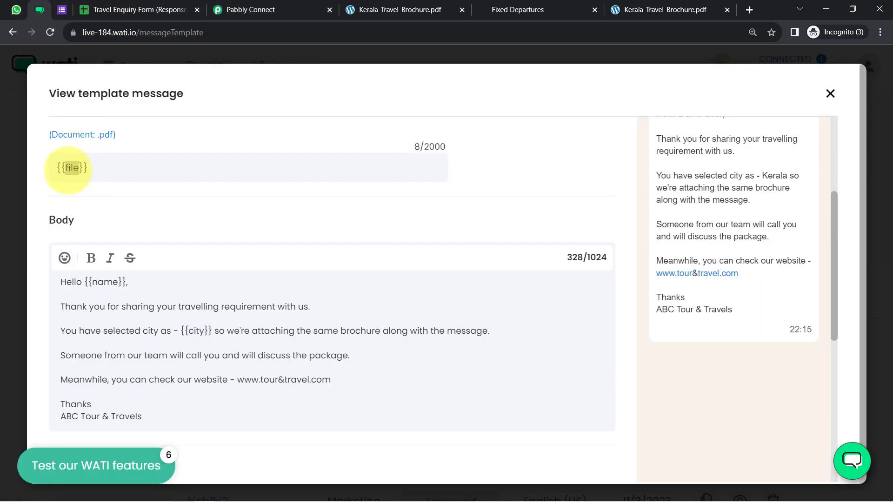
left_click(225, 9)
type("file")
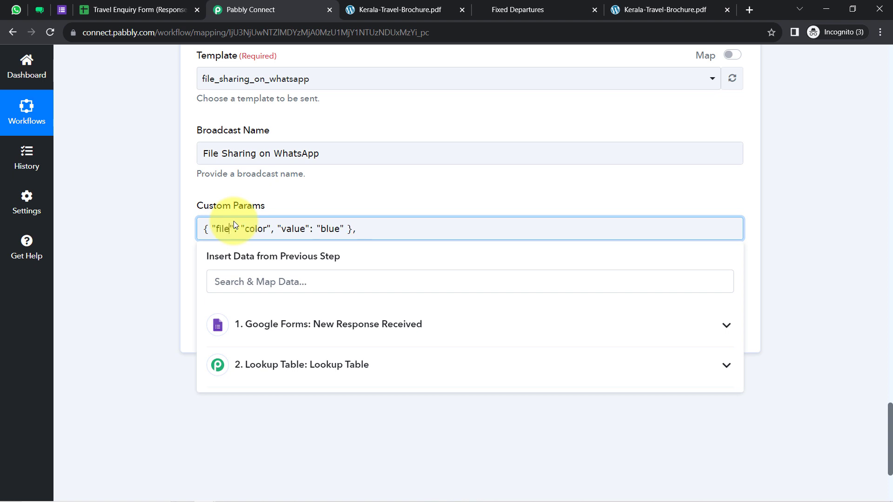
- In Custom Params, replace the example parameter name color with file and clear the example value blue, keeping its quotation marks
double_click(324, 225)
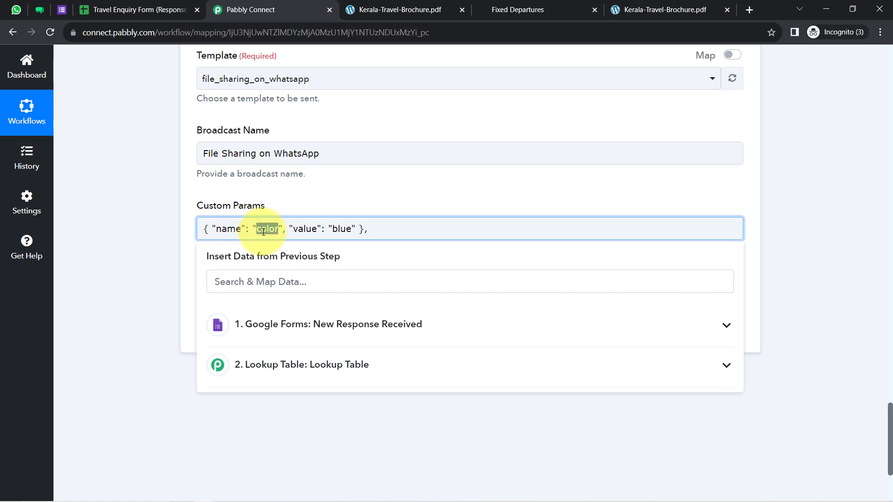
key("BackSpace")
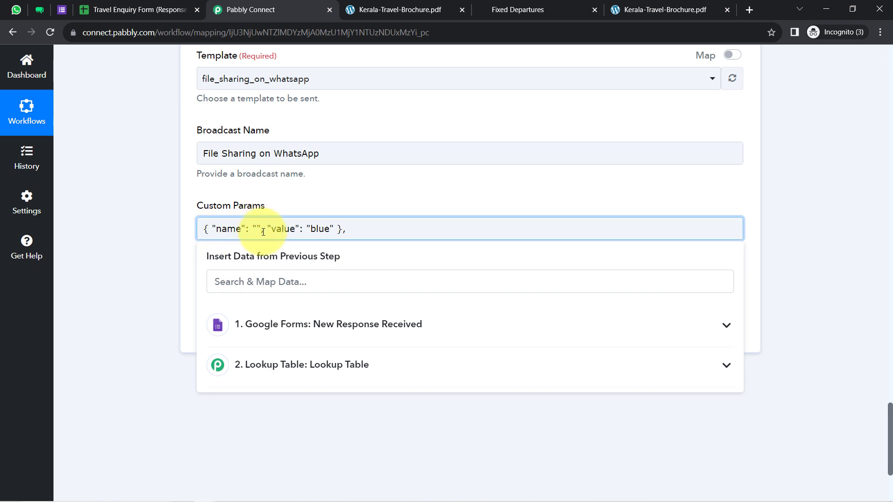
type("file")
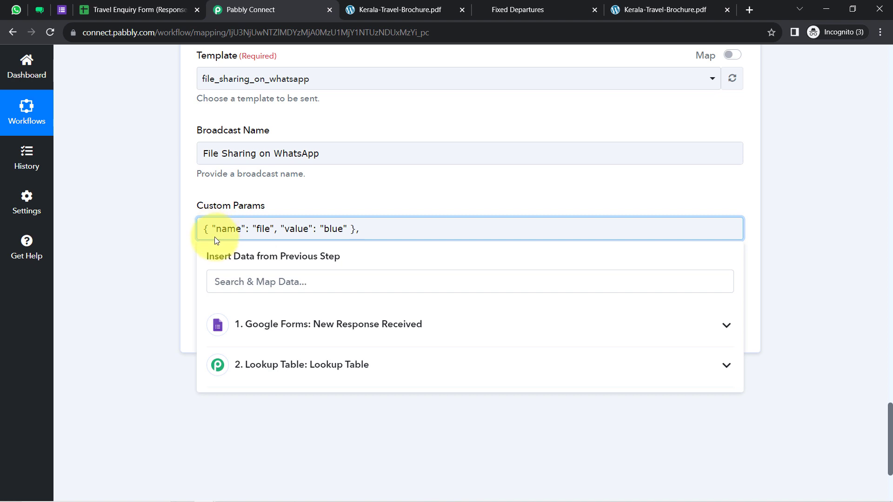
double_click(228, 228)
double_click(263, 228)
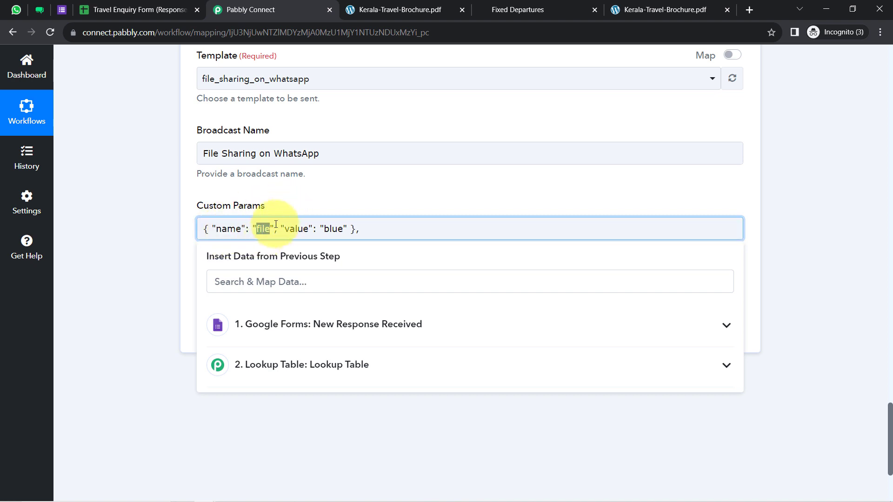
double_click(296, 228)
double_click(332, 228)
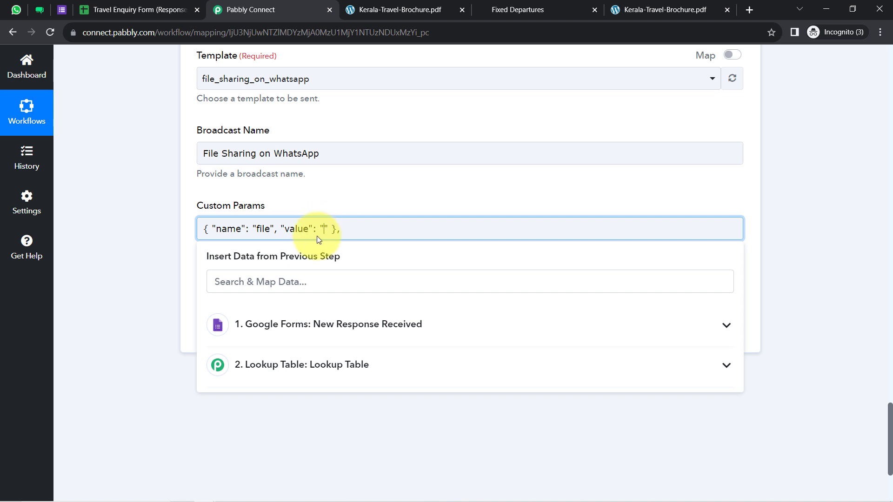
- Map the Lookup Table's Result Value into the empty value of the file parameter and check it against WATI's template
left_click(300, 367)
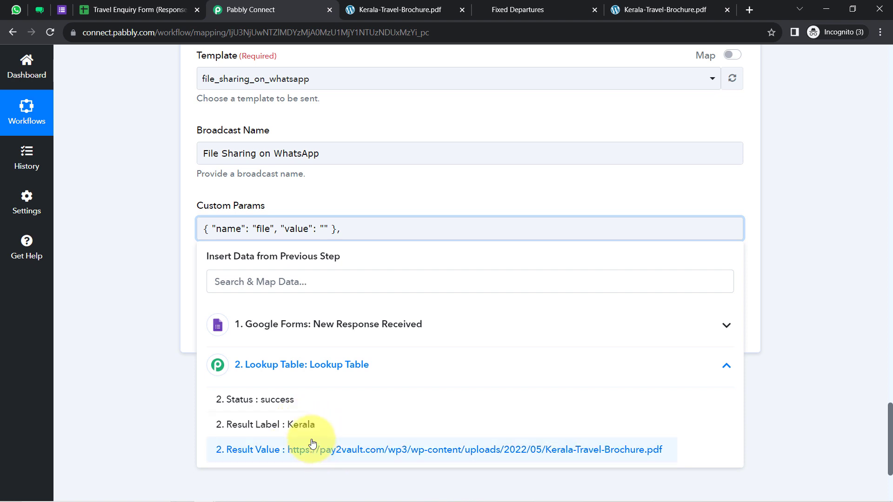
left_click(325, 450)
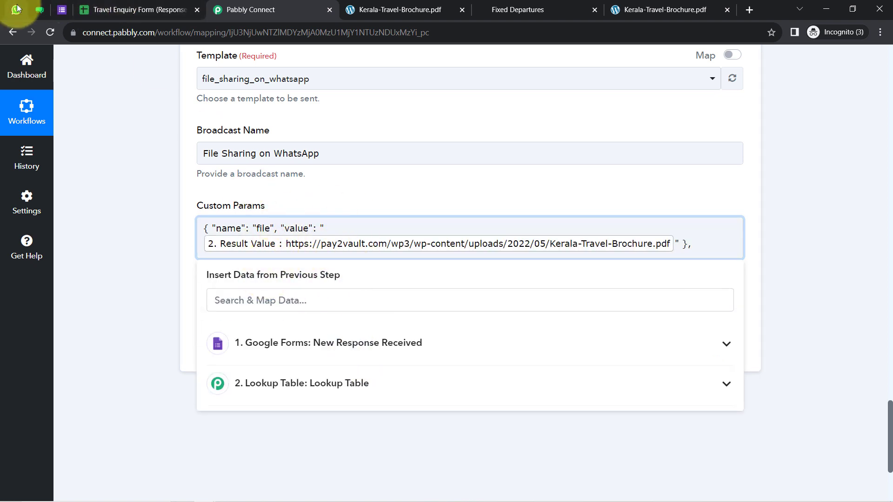
left_click(40, 9)
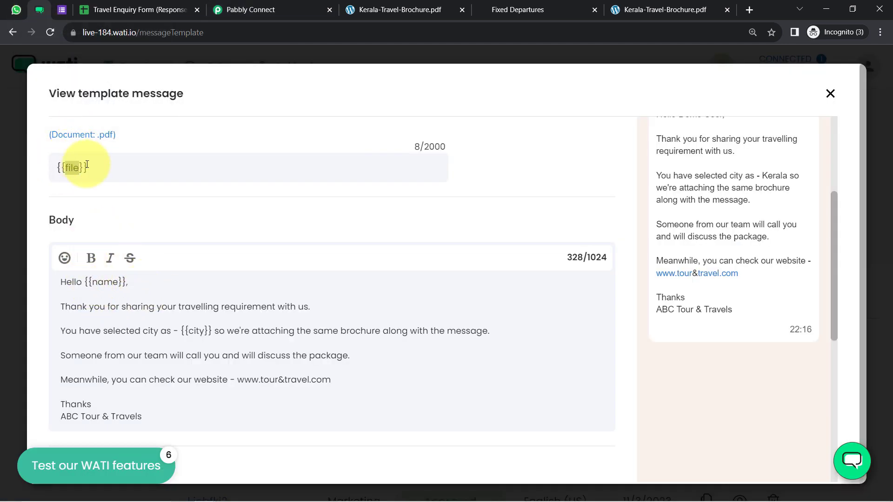
left_click(240, 9)
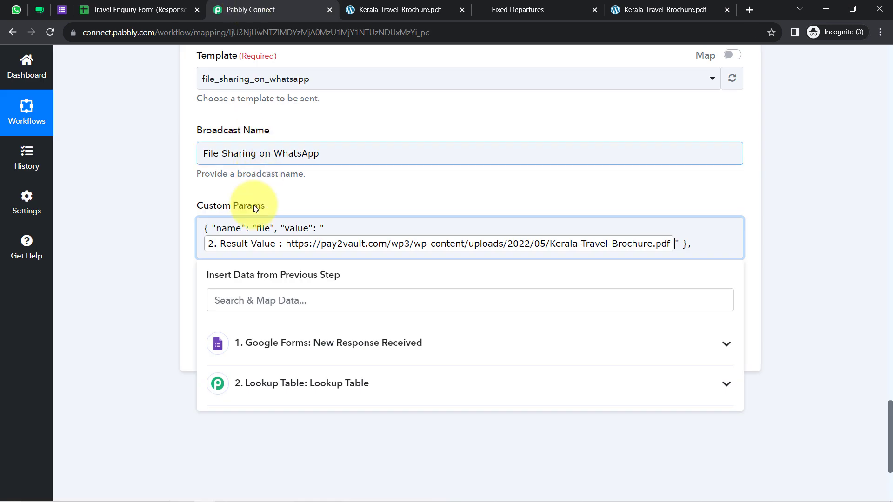
left_click(145, 283)
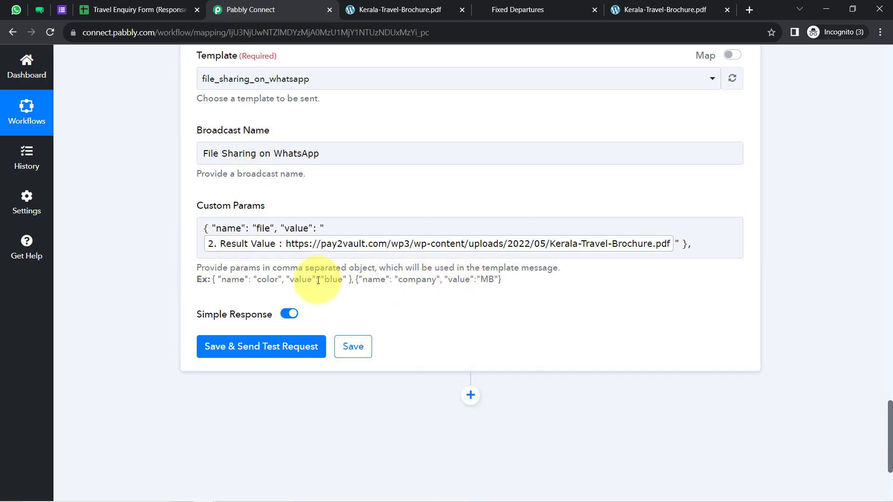
- Copy the example parameter { "name": "color", "value": "blue" }, and append it after the file parameter in Custom Params
left_click_drag(353, 284, 215, 280)
key("ctrl+c")
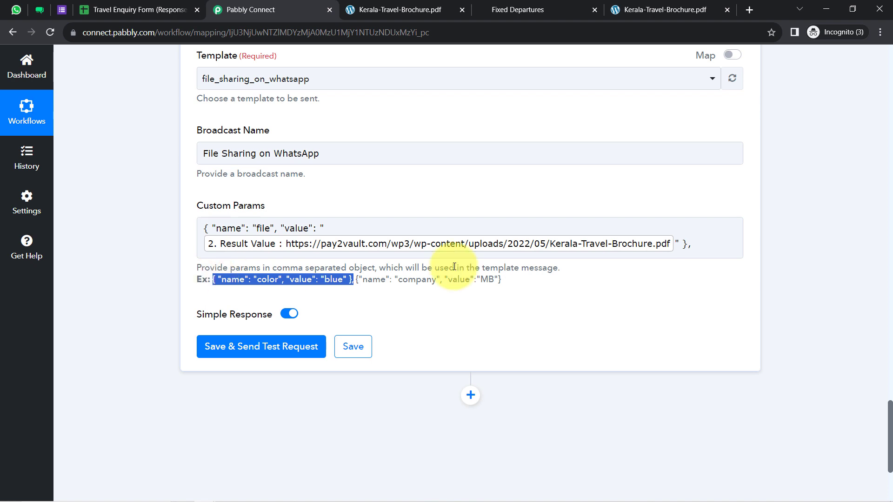
left_click(698, 247)
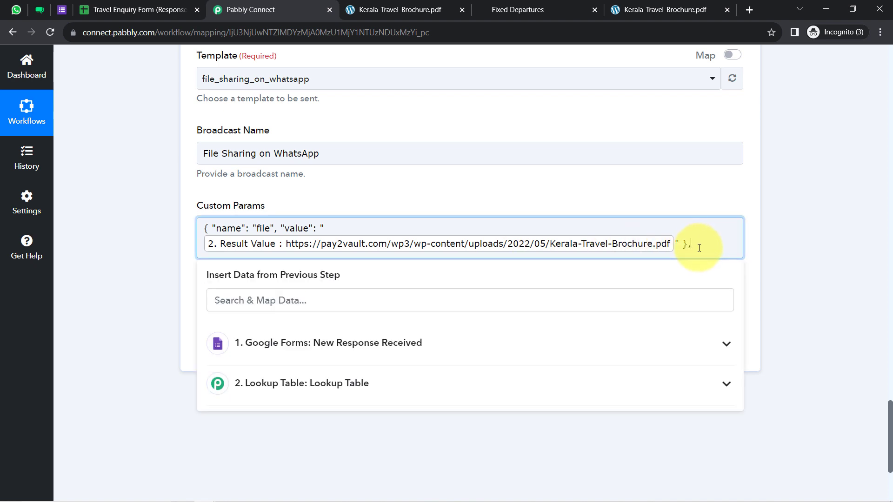
key("ctrl+v")
- Check the city variable in the WATI template and rename the appended color parameter to city in Custom Params
double_click(713, 244)
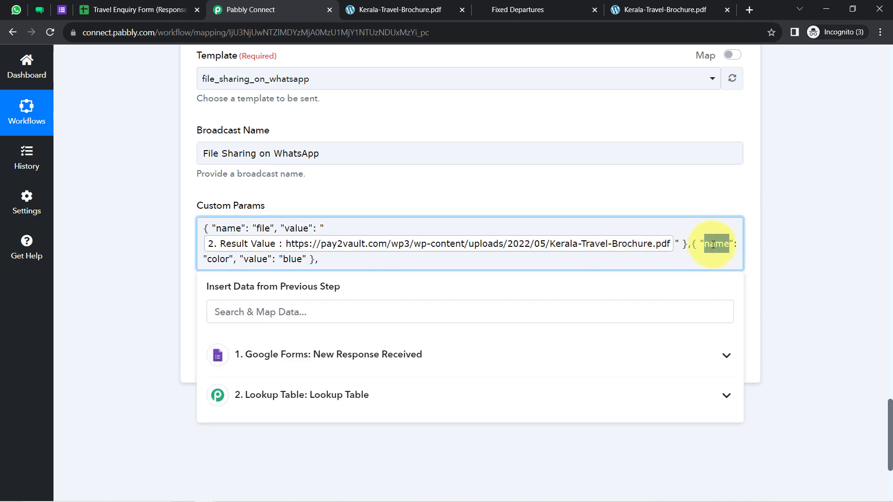
double_click(218, 259)
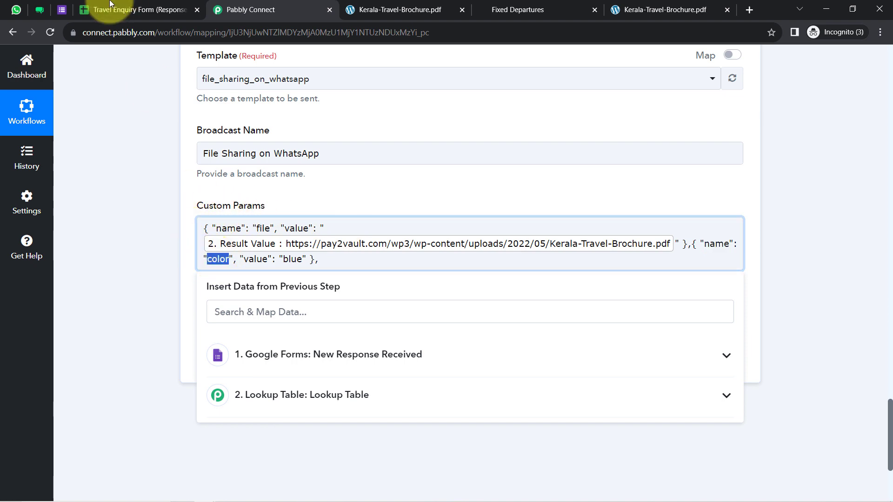
left_click(39, 10)
double_click(196, 331)
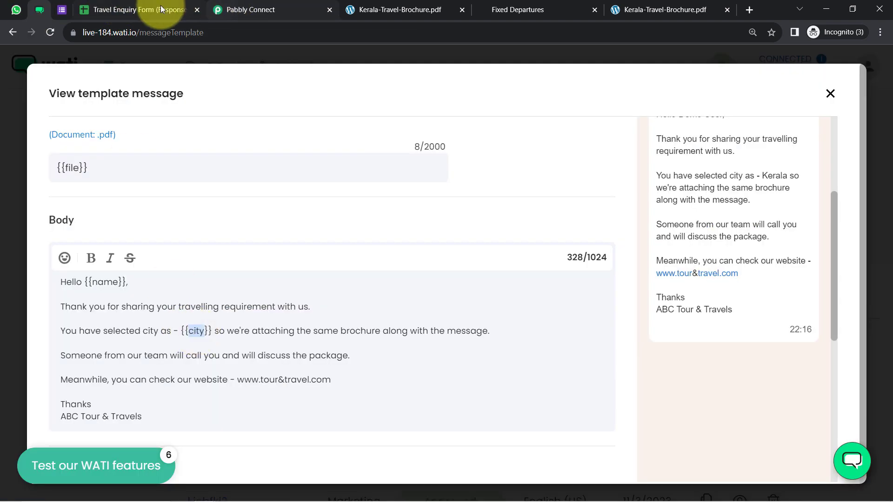
left_click(222, 7)
type("c")
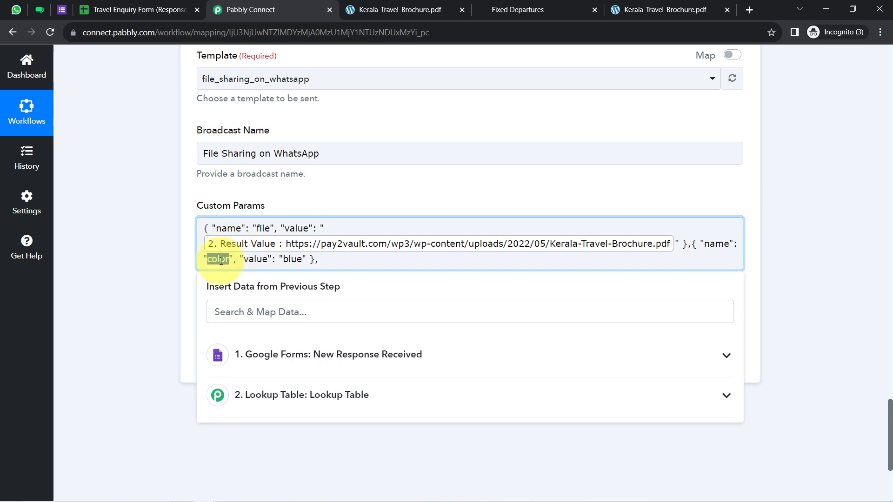
type("ity")
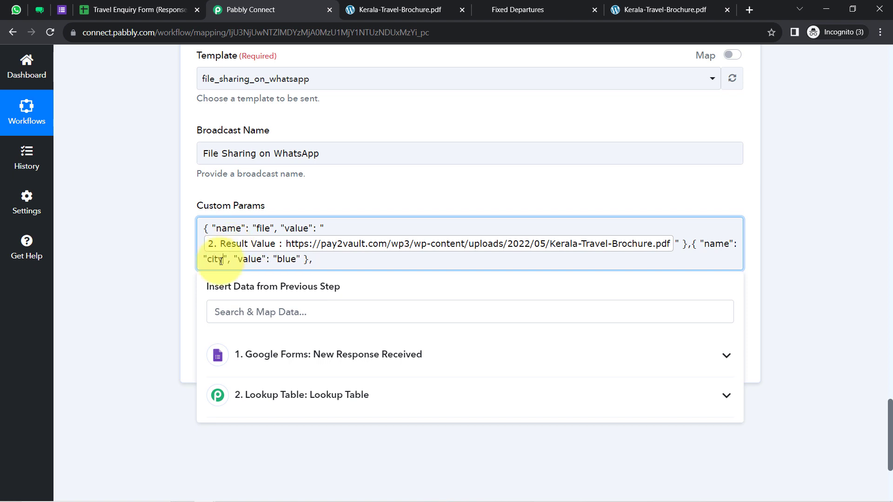
- Replace the city parameter's value blue with the Result Label mapped from the Lookup Table step
double_click(248, 259)
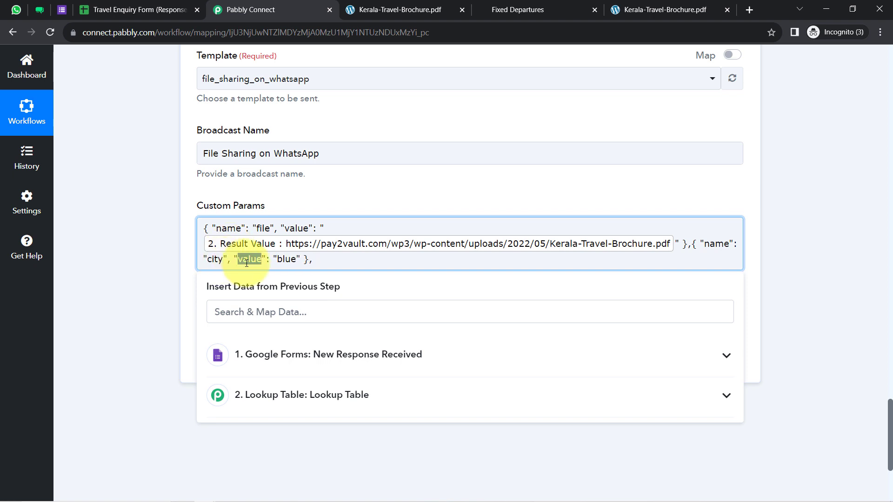
double_click(287, 258)
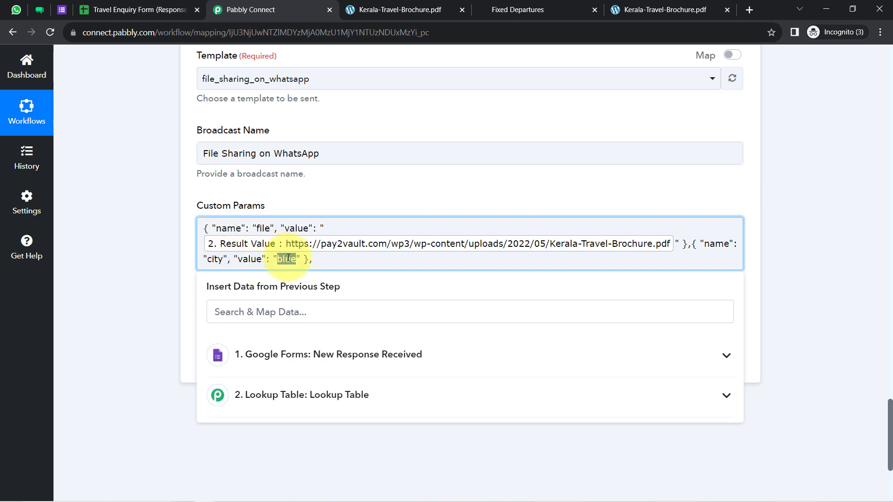
left_click(247, 395)
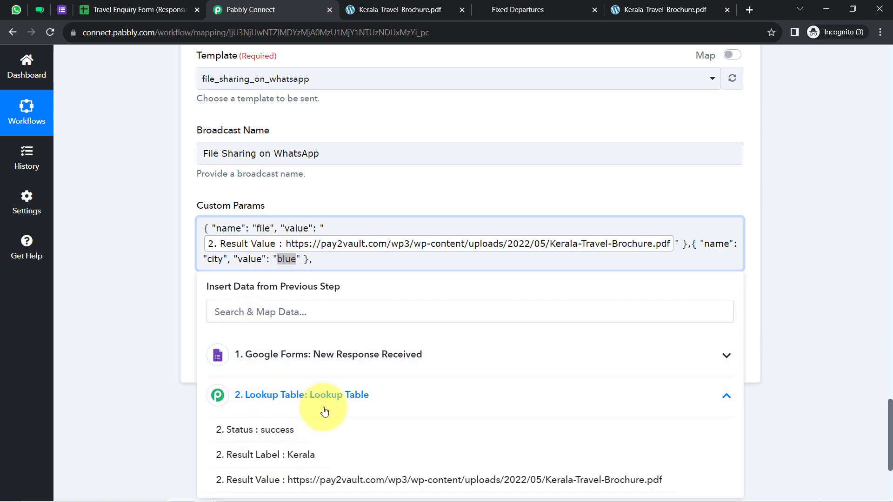
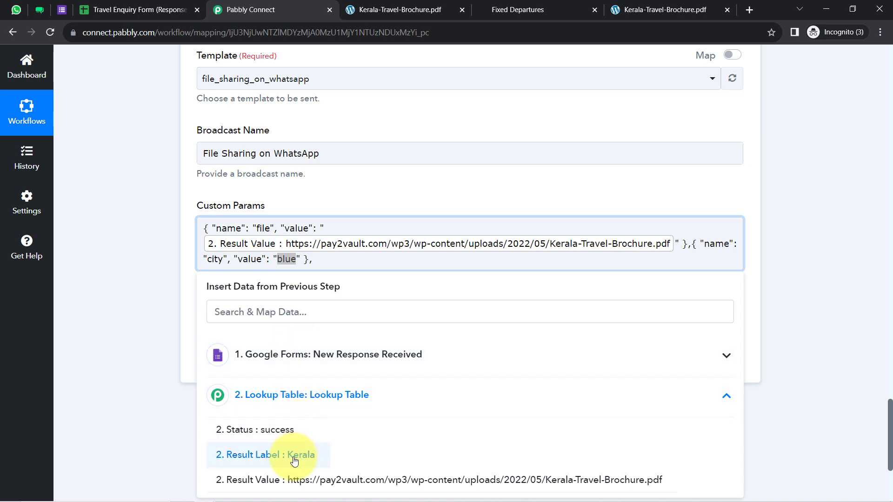
left_click(244, 456)
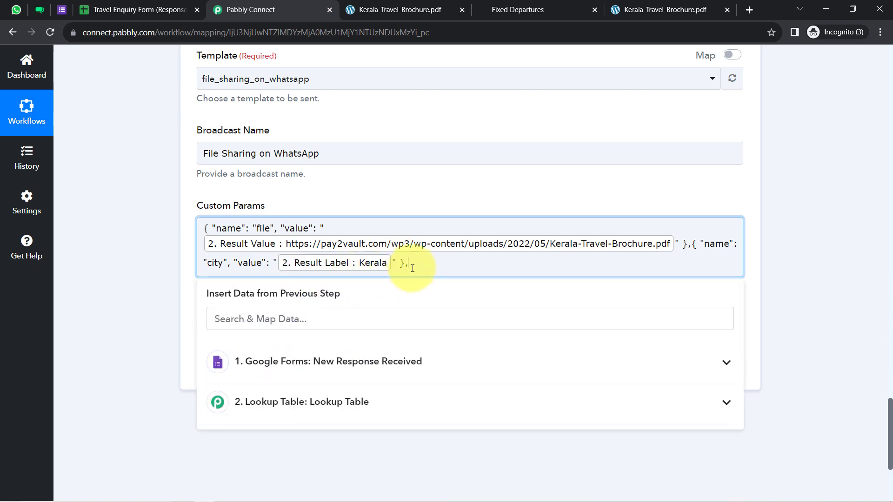
- Copy the example parameter { "name": "color", "value": "blue" } again and append it after the city parameter
left_click(149, 332)
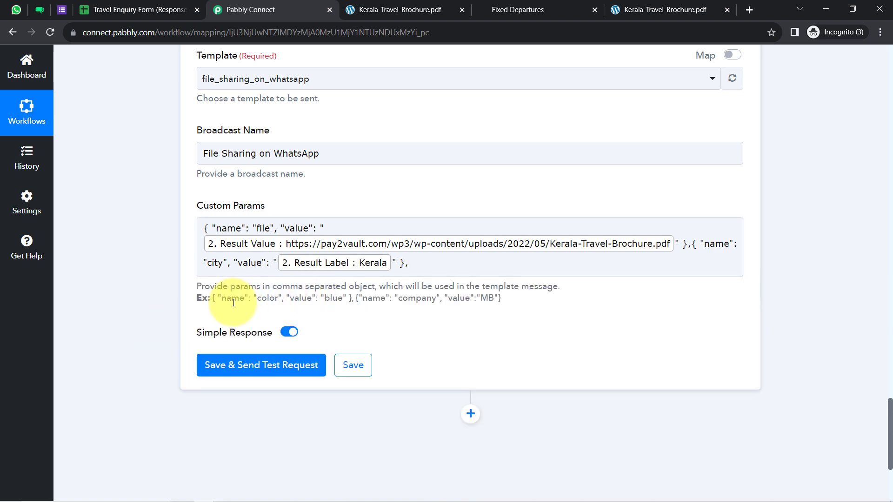
left_click_drag(212, 298, 353, 301)
key("ctrl+c")
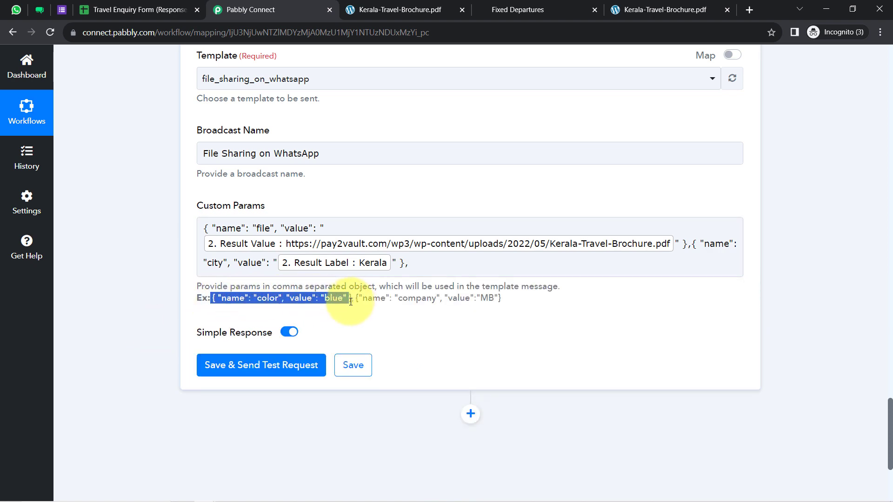
left_click(429, 267)
key("ctrl+v")
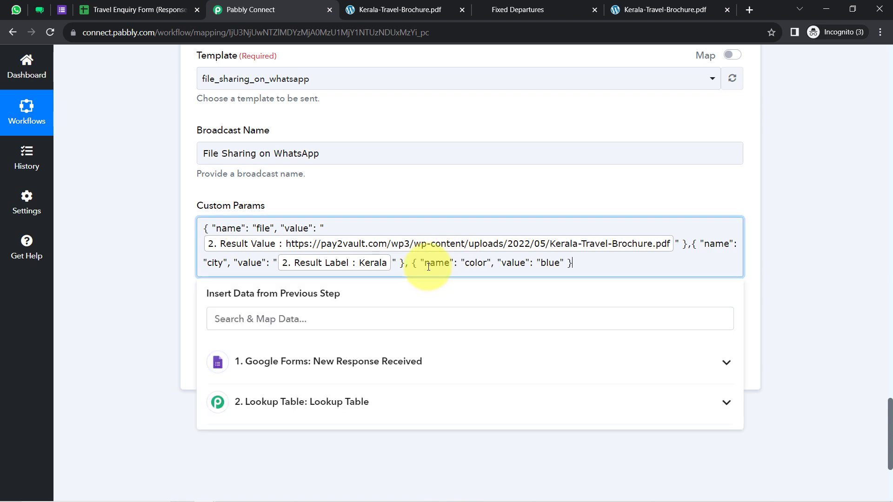
- Check the name variable in the WATI template and move the color parameter between the file and city parameters
left_click(39, 10)
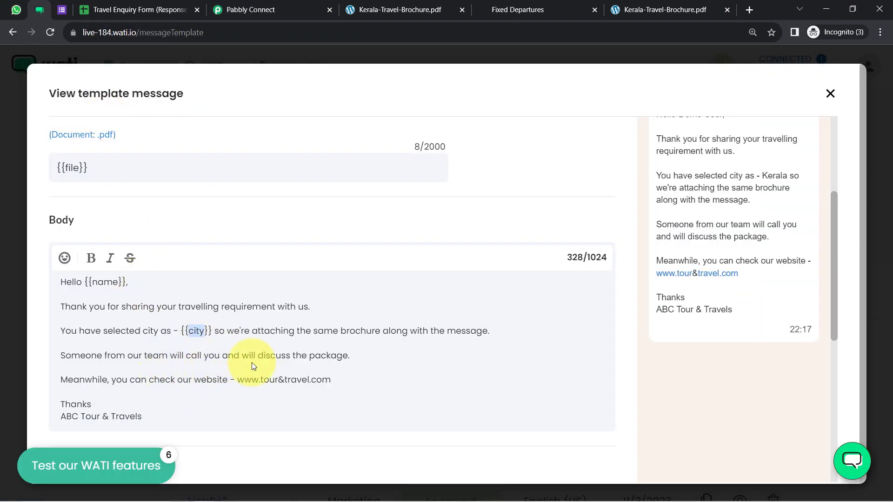
left_click(200, 328)
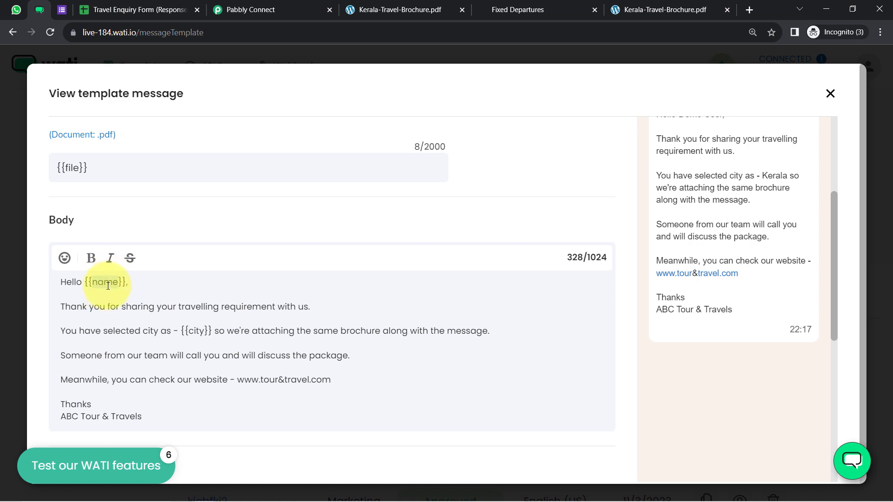
left_click_drag(573, 263, 412, 267)
key("ctrl+c")
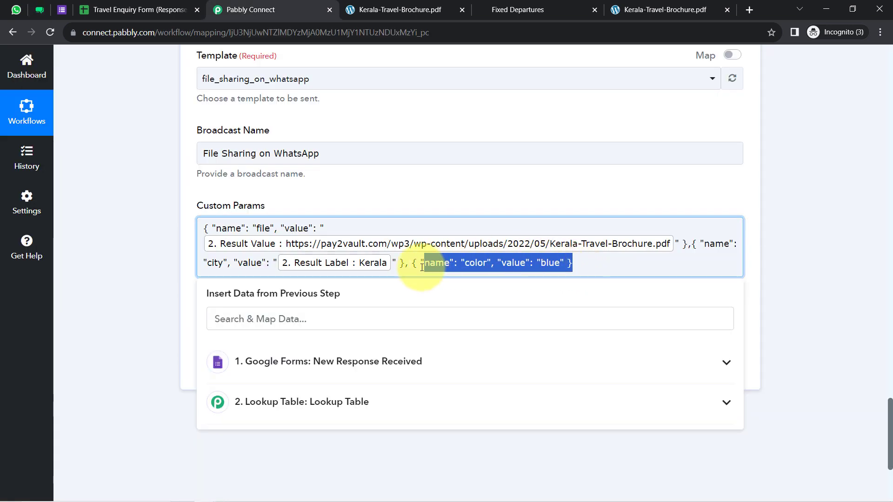
key("BackSpace")
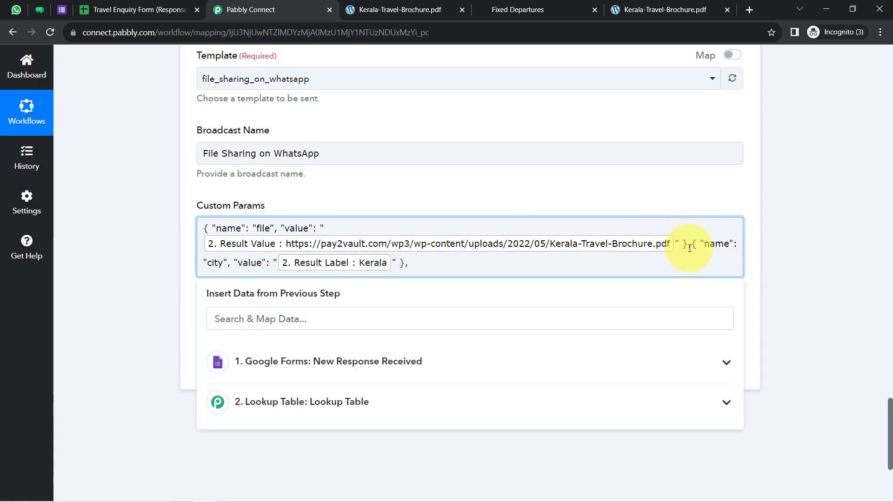
key("ctrl+v")
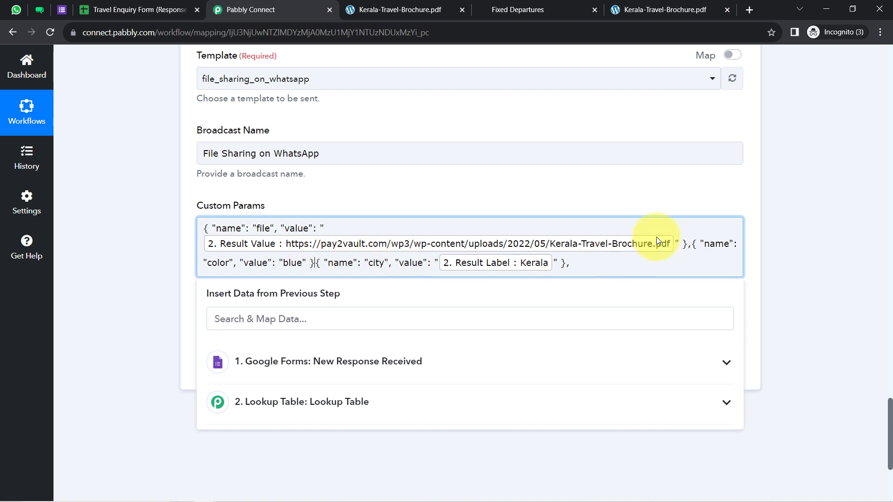
- Rename the color parameter to name and replace its value blue with Your Name mapped from the Google Forms response
double_click(706, 244)
left_click(220, 262)
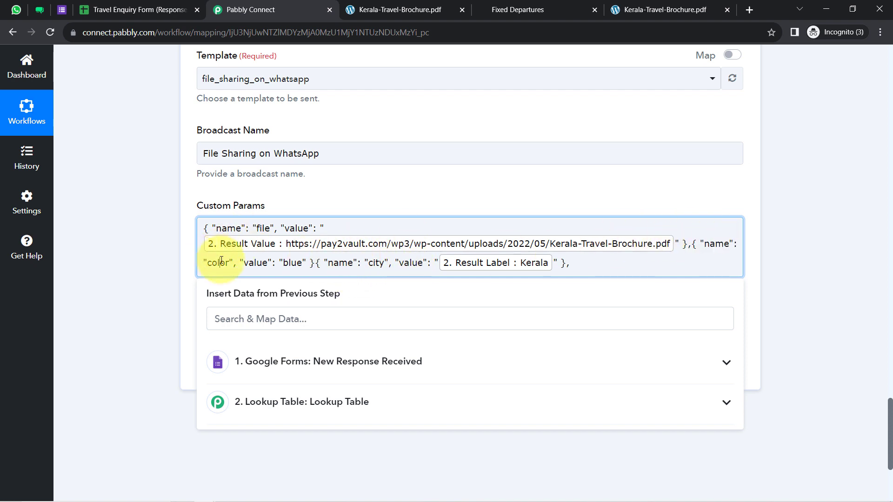
type("name")
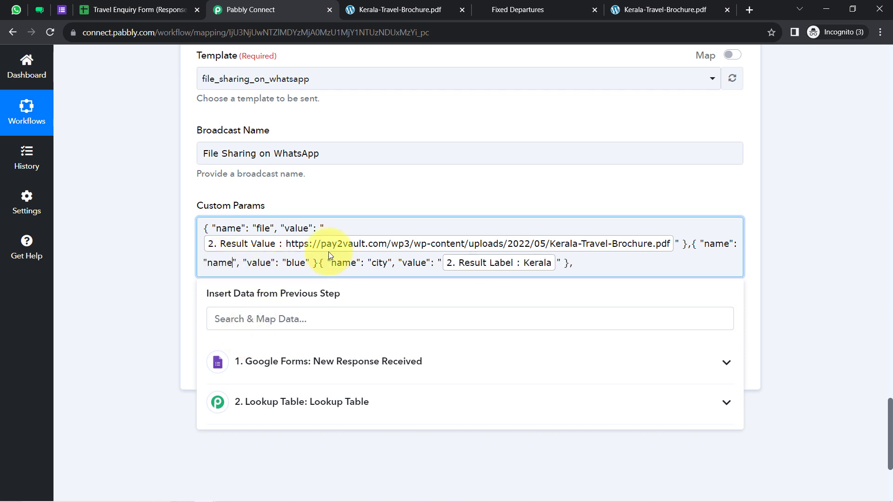
key("BackSpace")
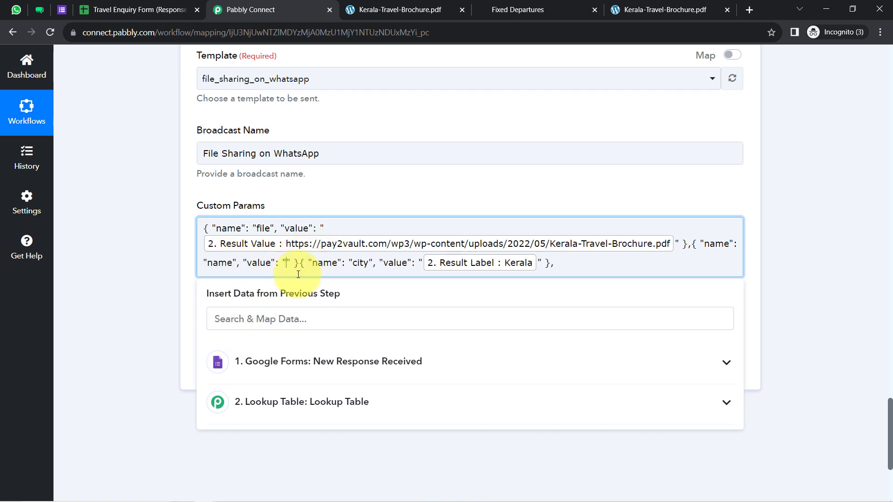
left_click(240, 361)
left_click(279, 397)
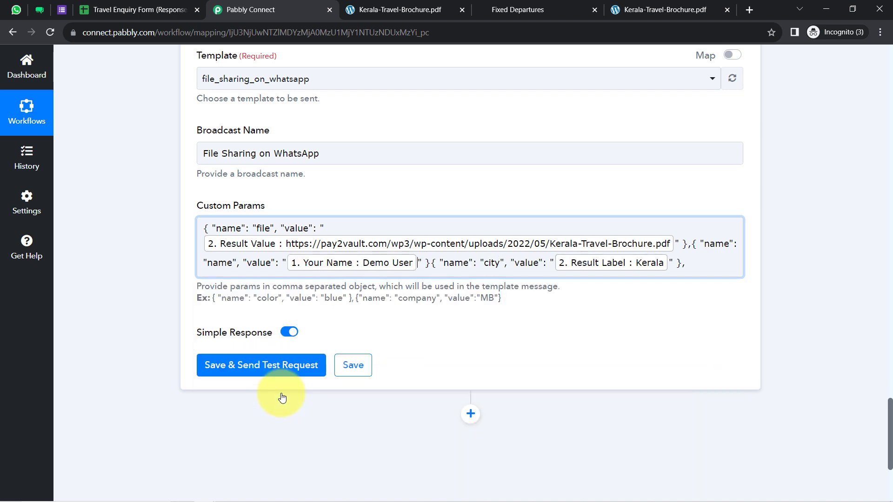
- Insert a comma between the name and city parameters and remove the trailing comma at the end of Custom Params
left_click(433, 263)
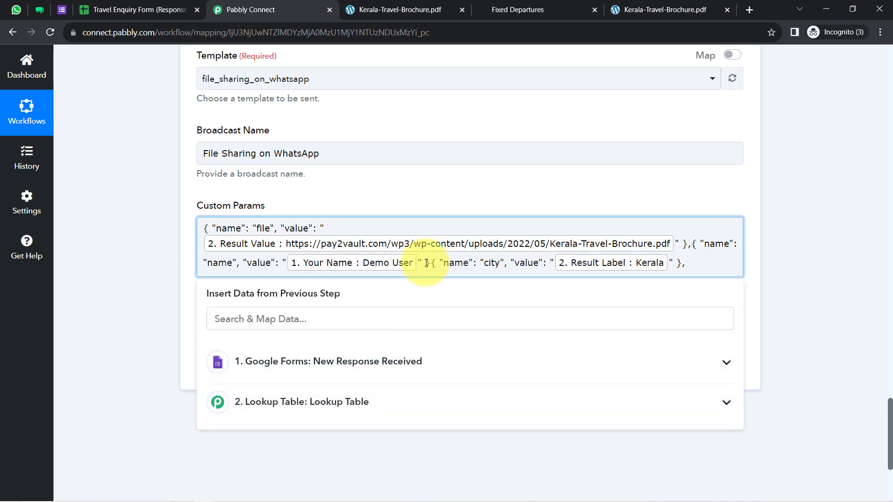
type(",")
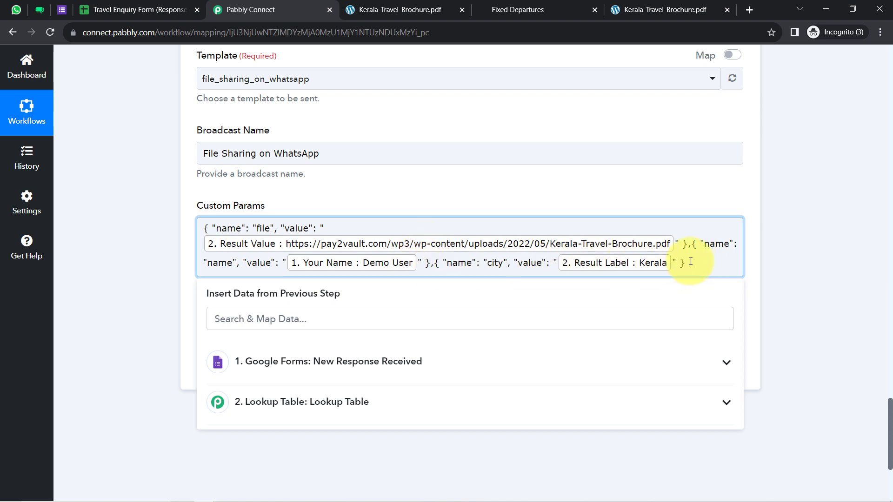
left_click(129, 293)
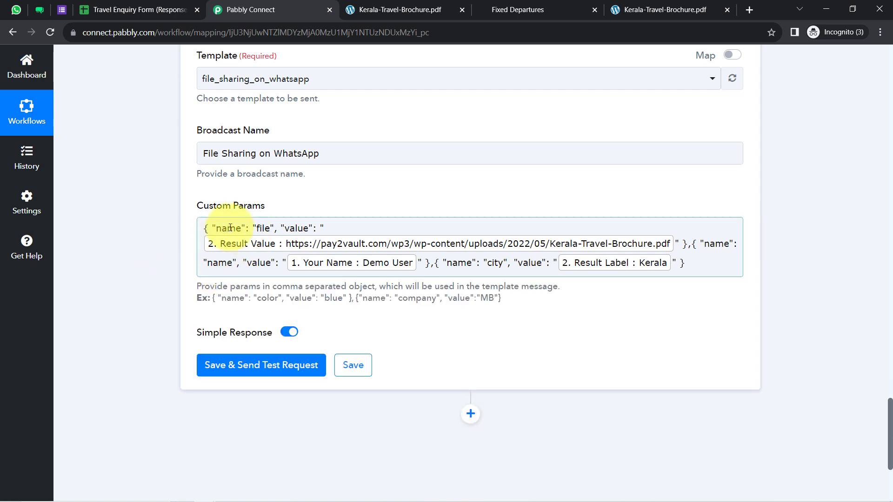
- Compare the name and city variables in the WATI template's message body with the Custom Params, ending in the workflow
left_click(40, 10)
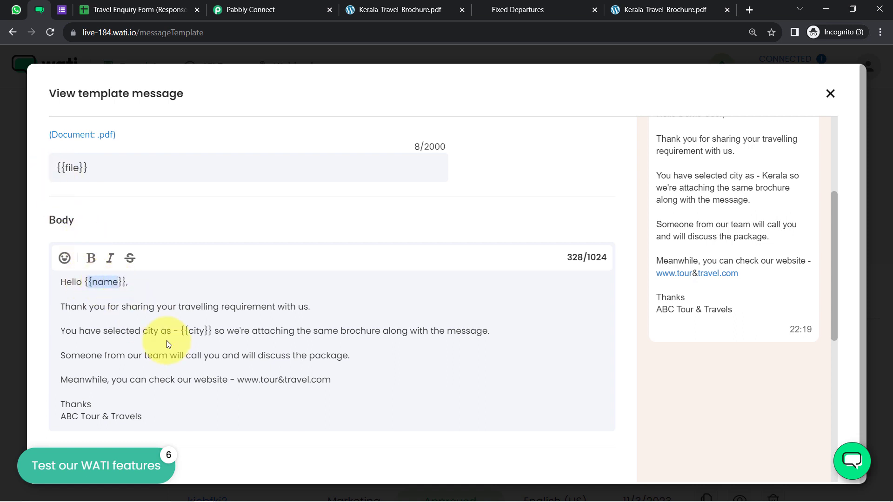
left_click_drag(178, 332, 205, 334)
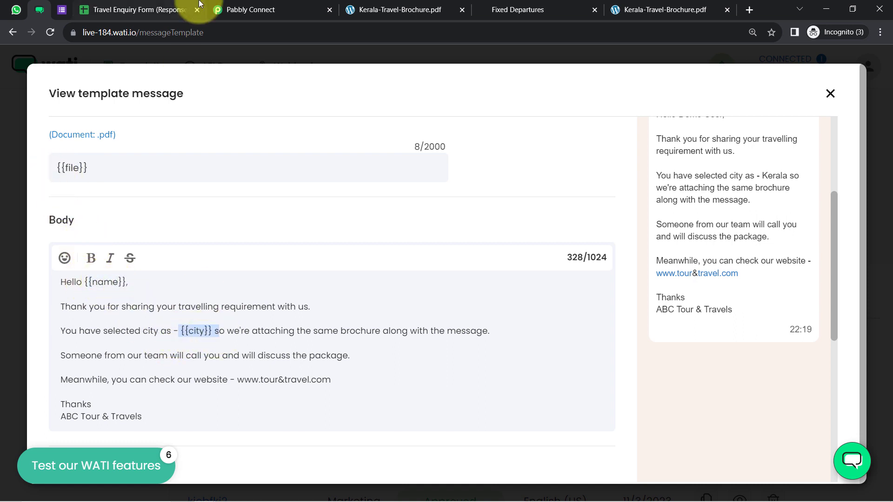
left_click(240, 9)
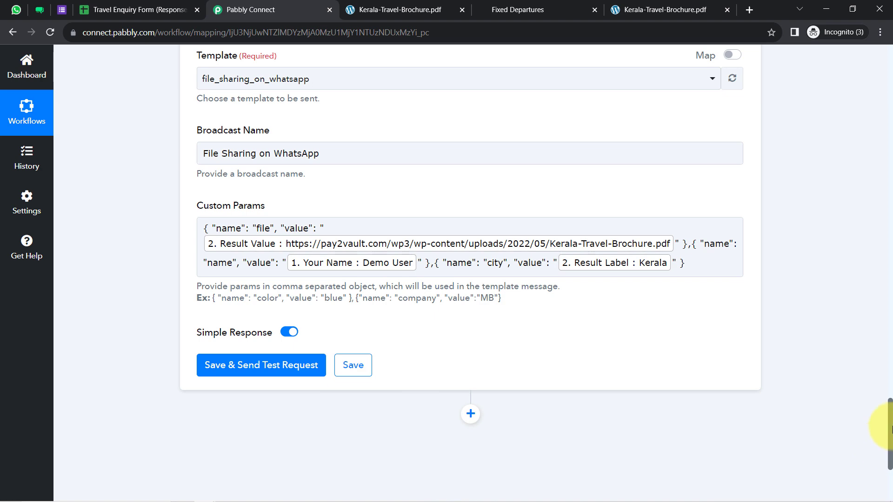
- Clear the mapped phone number from the WhatsApp Number field of the WATI Send Template Message action
left_click_drag(891, 423, 889, 394)
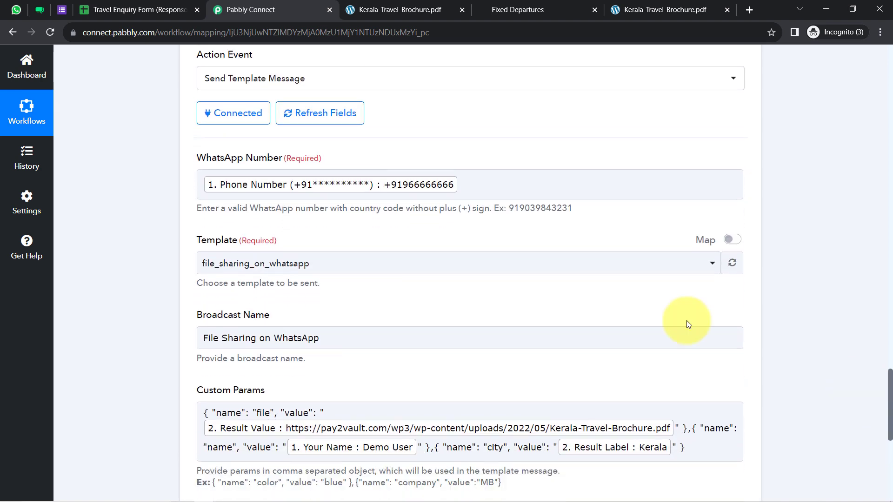
left_click(483, 191)
key("BackSpace")
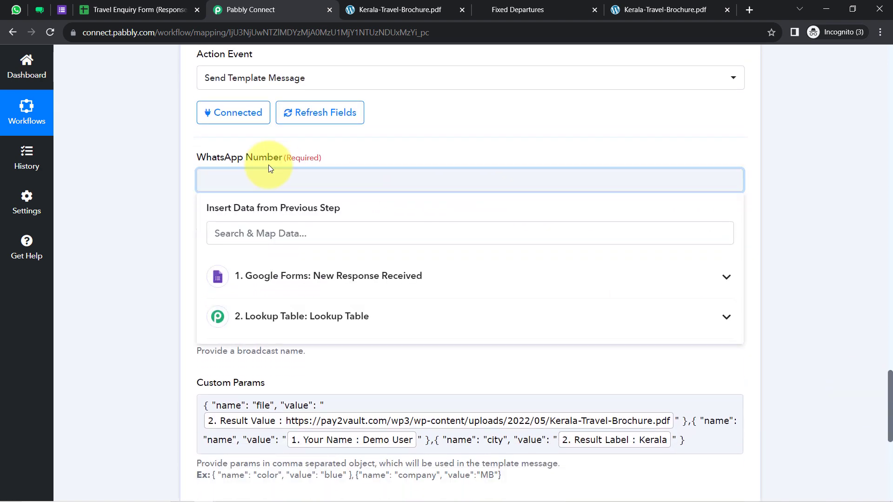
- Switch to WhatsApp Web and delete the existing Via WATI chat
left_click(16, 8)
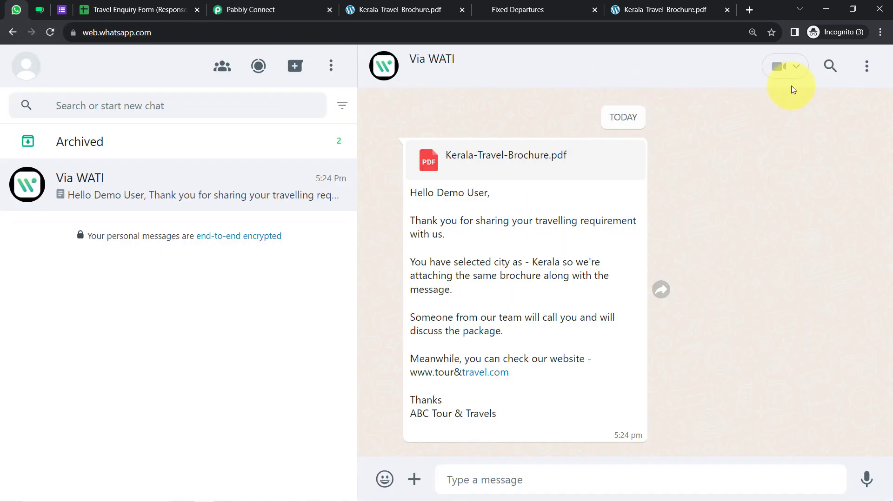
left_click(866, 70)
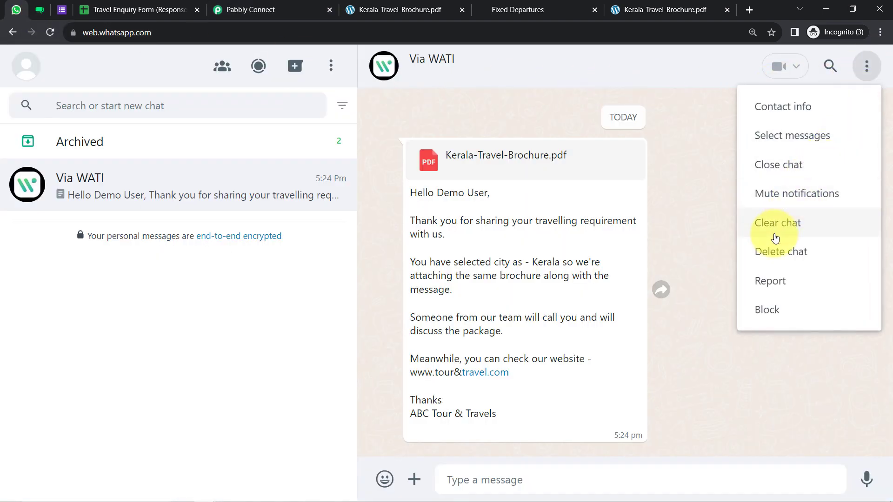
left_click(773, 252)
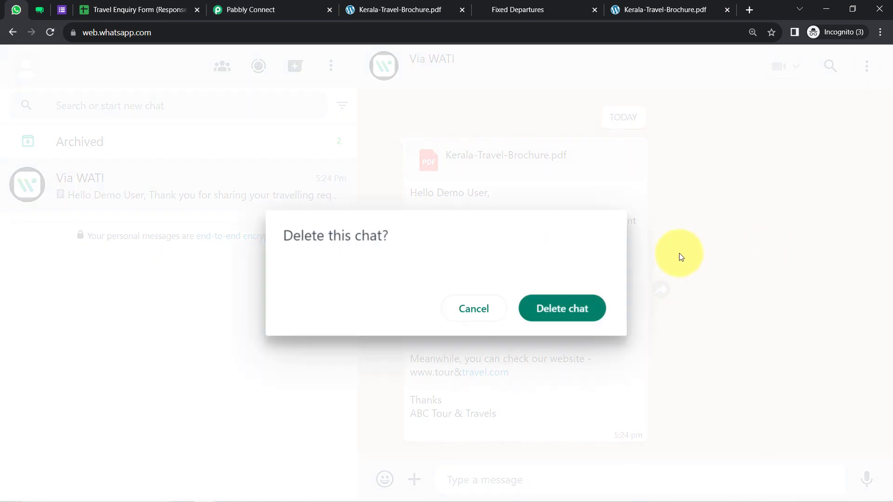
left_click(568, 308)
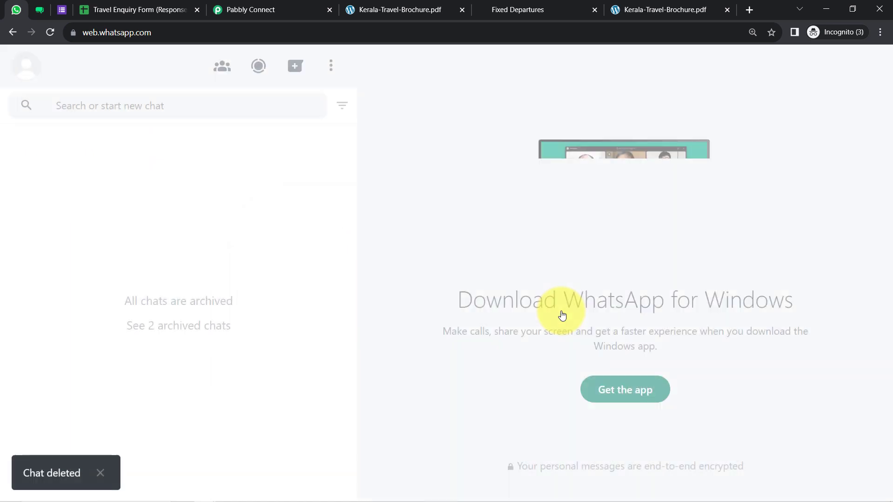
- Save the WATI action in Pabbly Connect with a test request and open the new Via WATI chat in WhatsApp Web
left_click(226, 5)
left_click(219, 173)
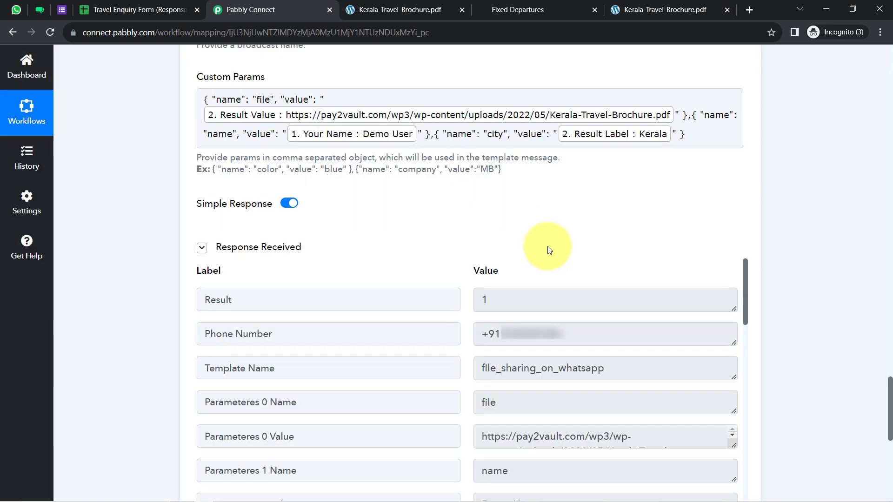
left_click(14, 7)
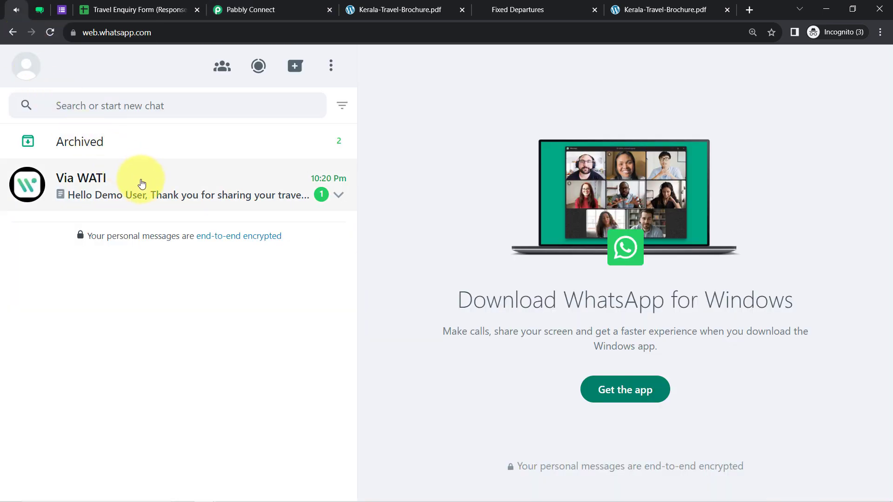
left_click(128, 198)
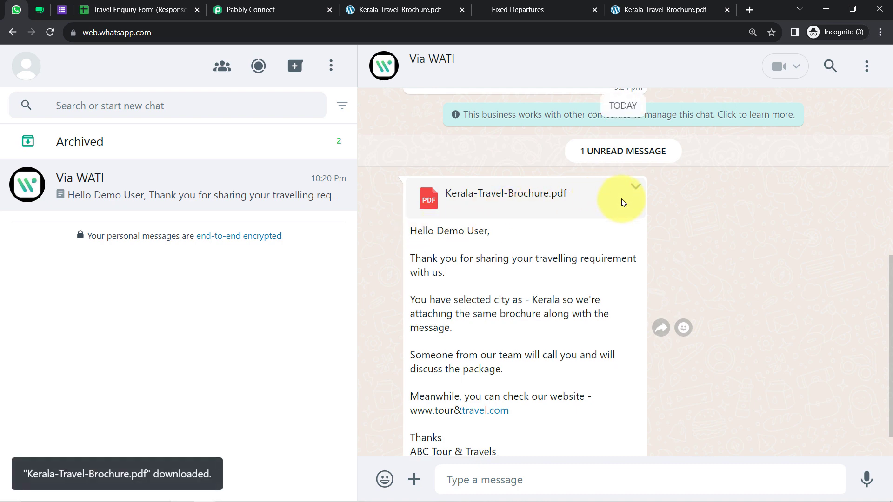
- Save the received Kerala brochure as Kerala-Travel-Brochure (1) in the Extra Images folder and open the downloaded PDF
left_click(448, 175)
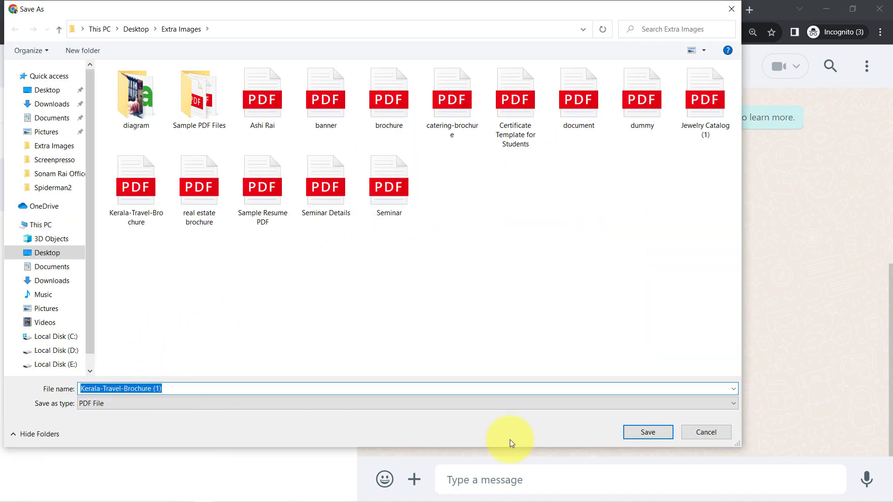
left_click(651, 432)
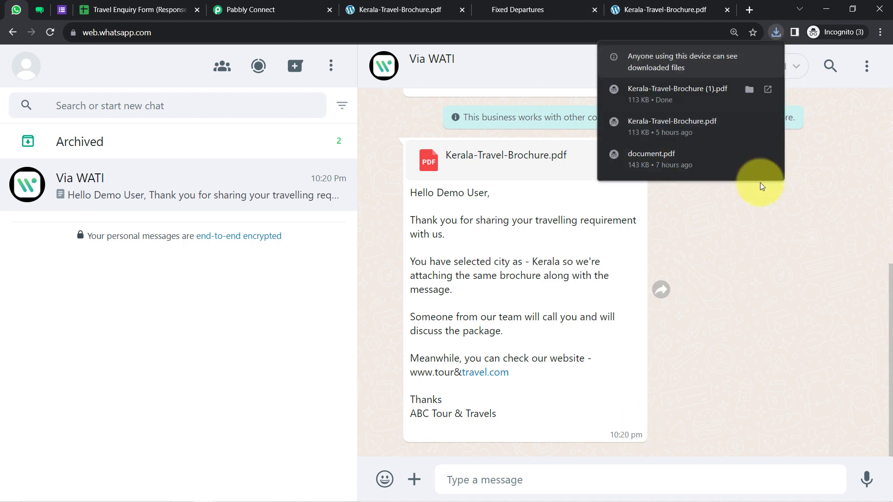
left_click(776, 32)
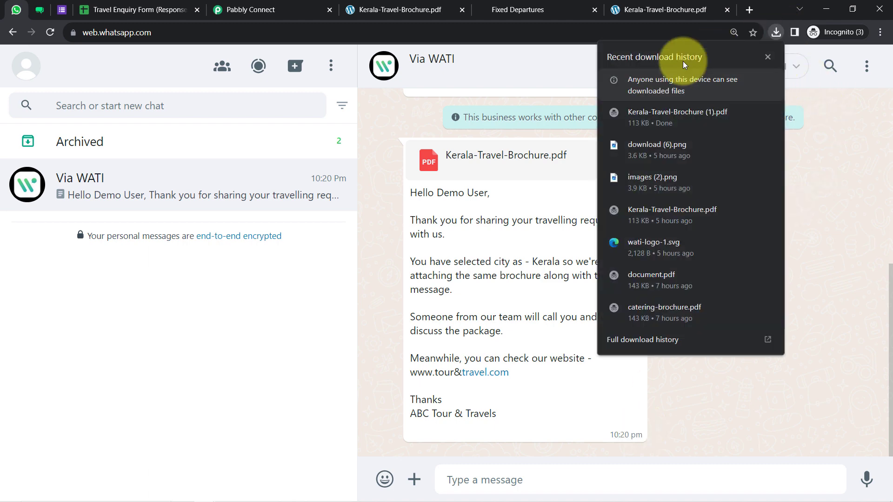
left_click(658, 123)
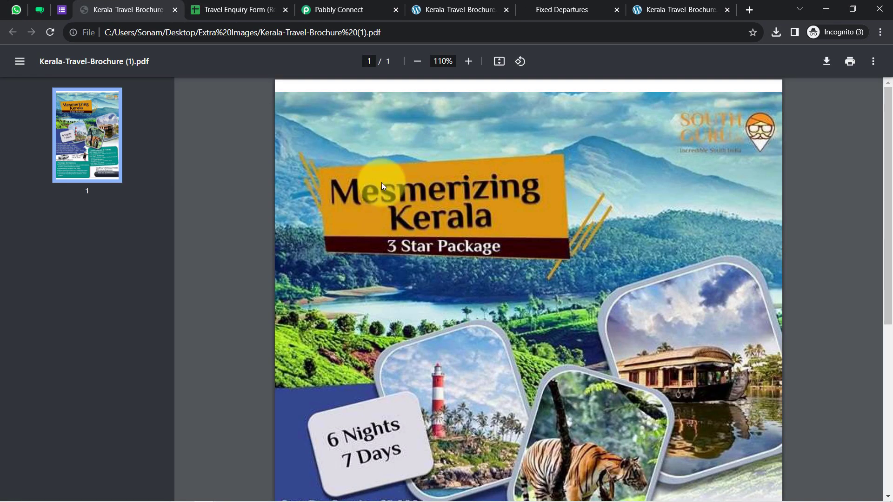
- Back in WhatsApp Web, check the customer name, the city and the full text of the received Kerala message
left_click(16, 9)
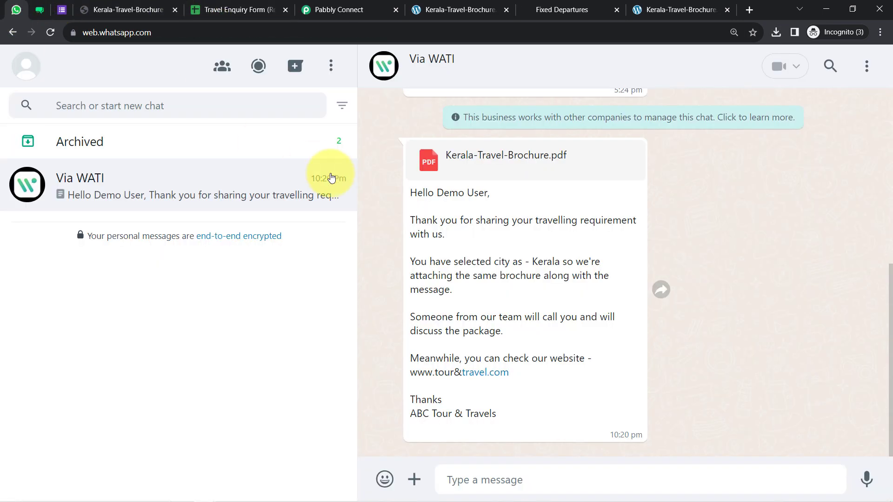
left_click_drag(450, 194, 478, 194)
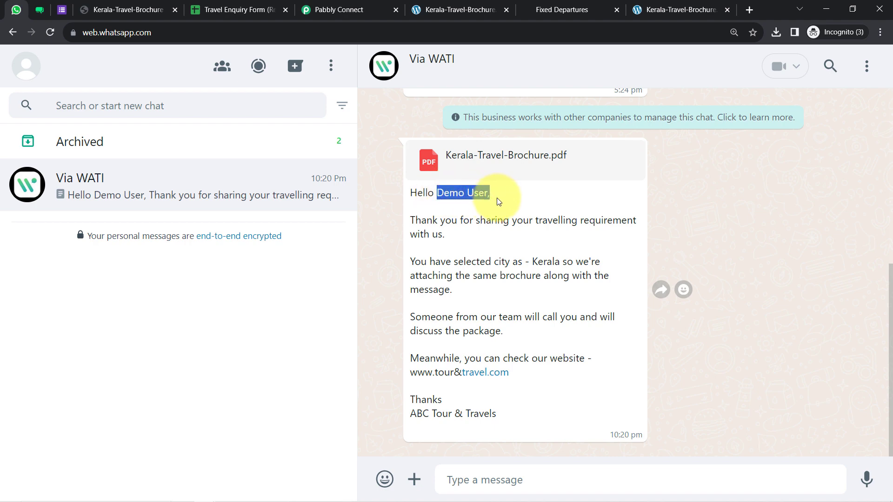
double_click(546, 261)
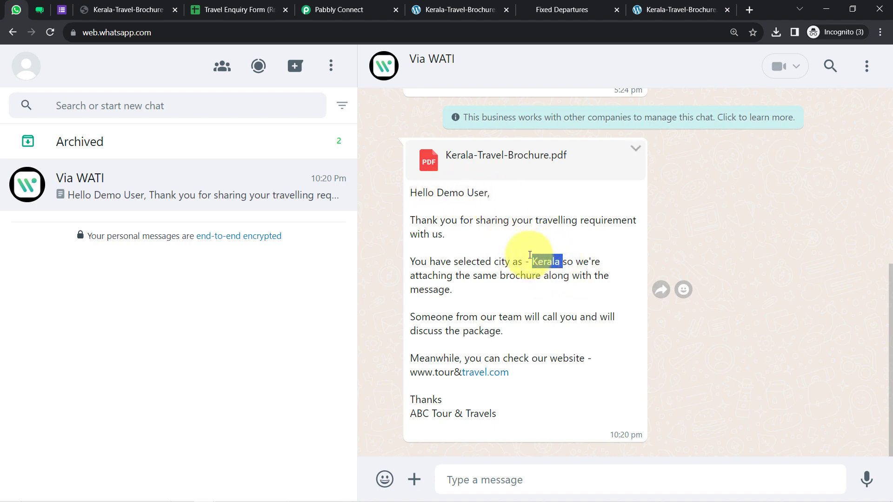
left_click(518, 278)
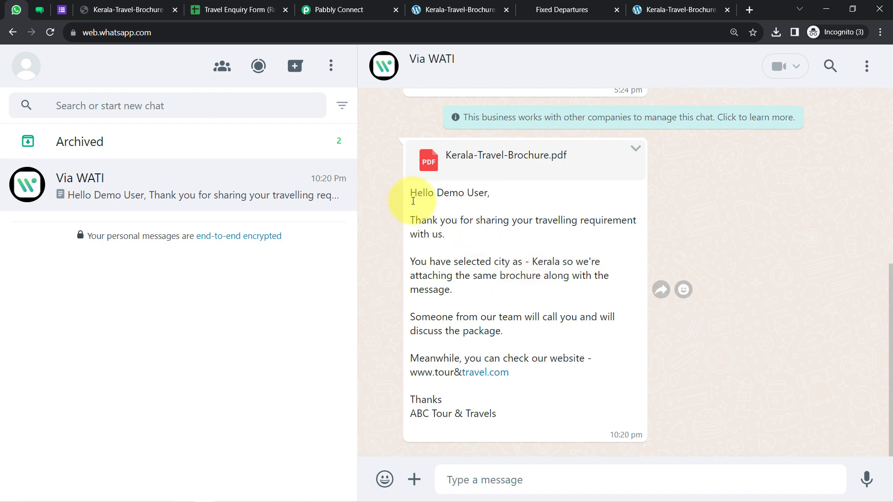
left_click_drag(413, 201, 515, 413)
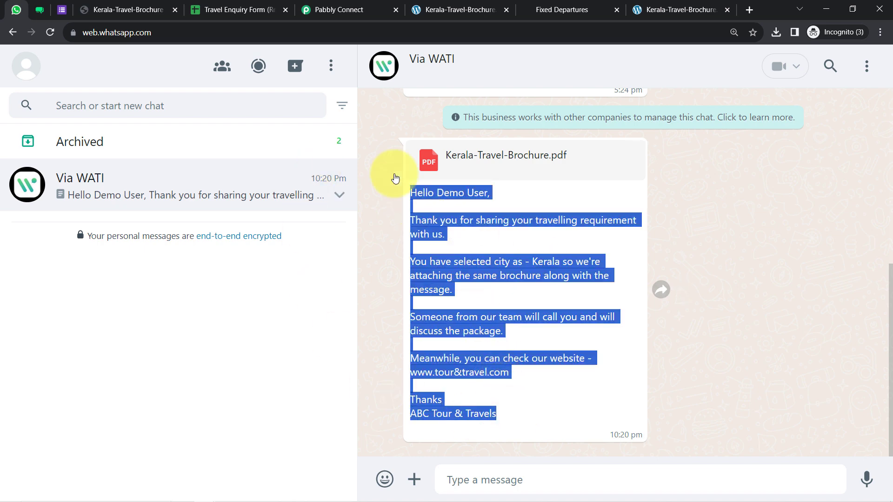
- Switch to the Travel Enquiry Form and fill in the customer's name, e-mail and phone number
left_click(61, 10)
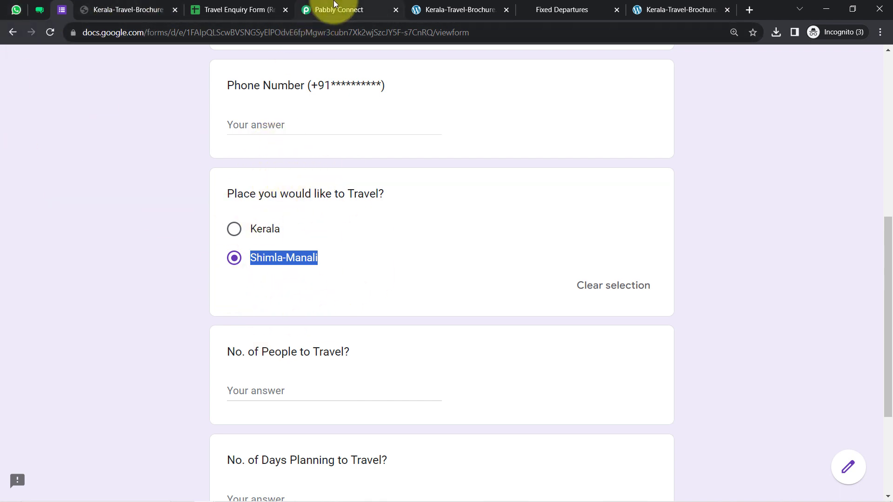
left_click_drag(886, 321, 877, 153)
left_click(267, 272)
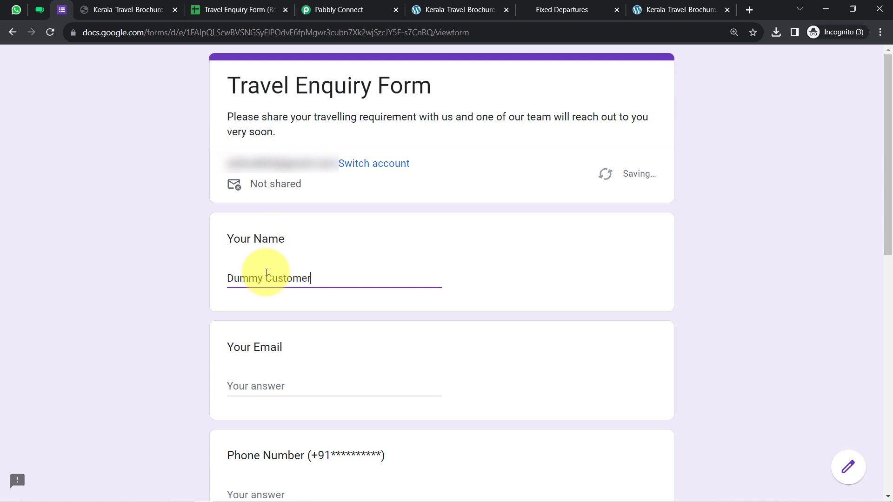
key("Tab")
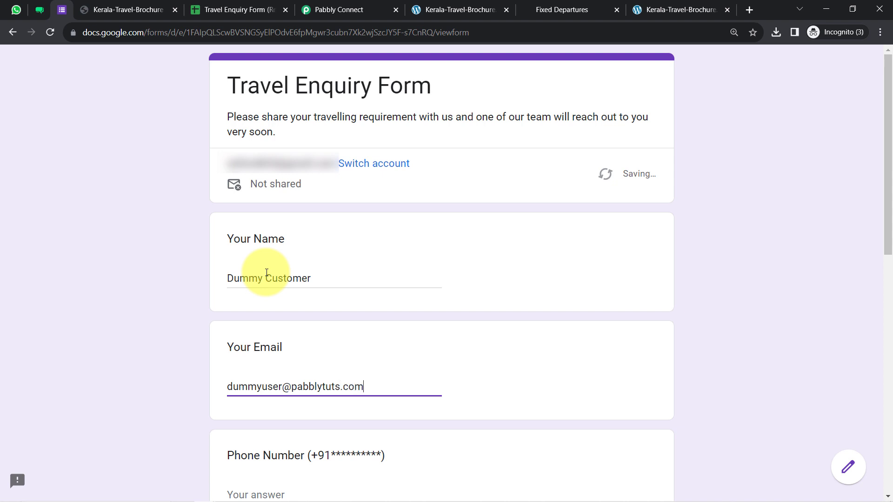
key("Tab")
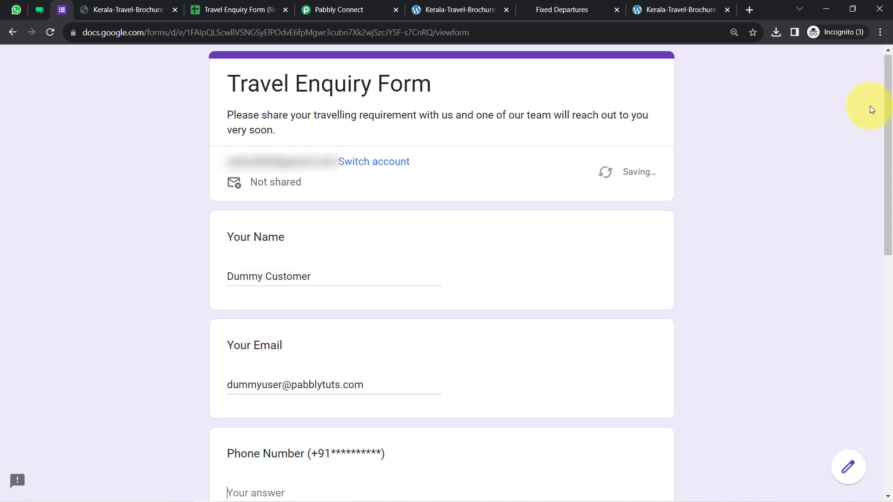
left_click_drag(886, 117, 877, 242)
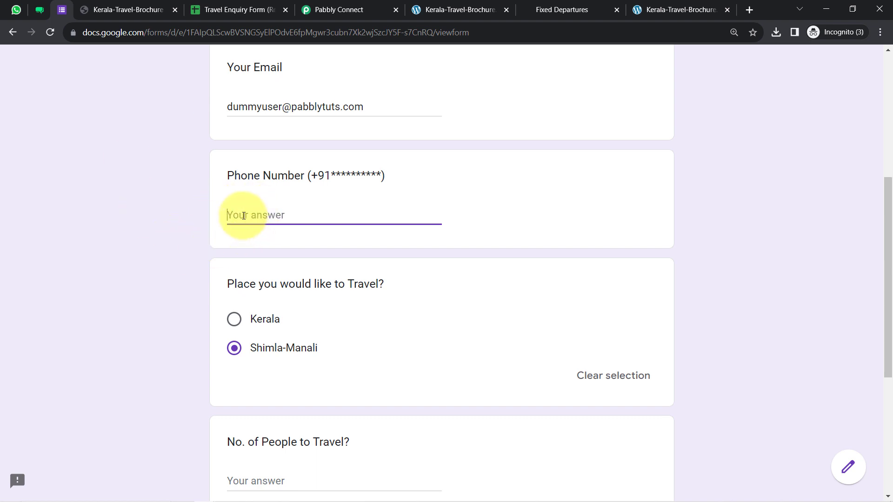
key("ctrl+v")
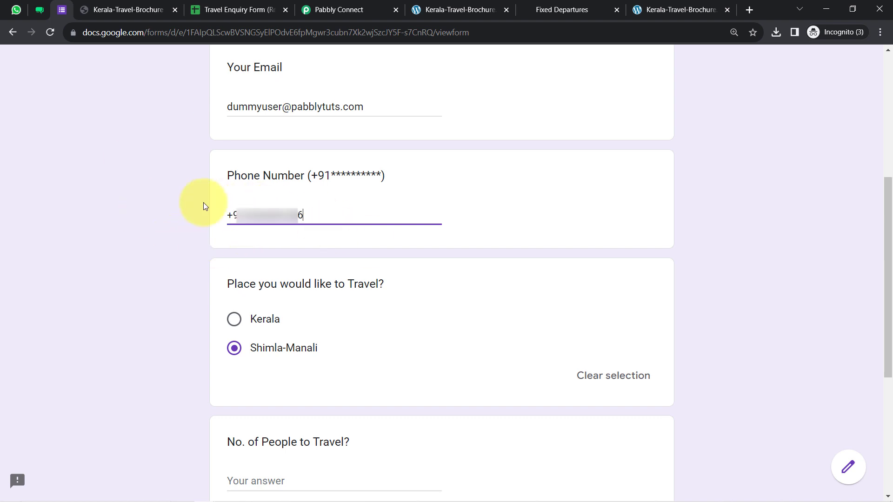
left_click(150, 332)
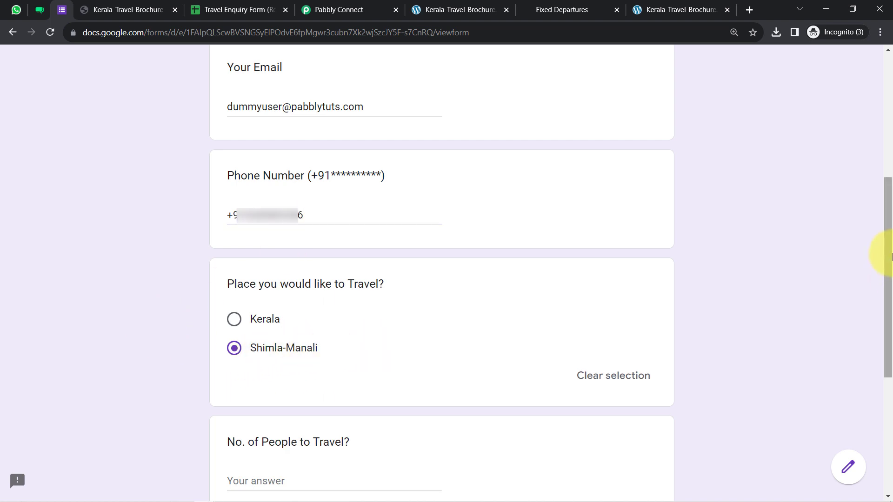
- Enter 2 people and 5 days of travel in the enquiry form and submit it with Shimla-Manali as the place
left_click_drag(887, 249, 879, 372)
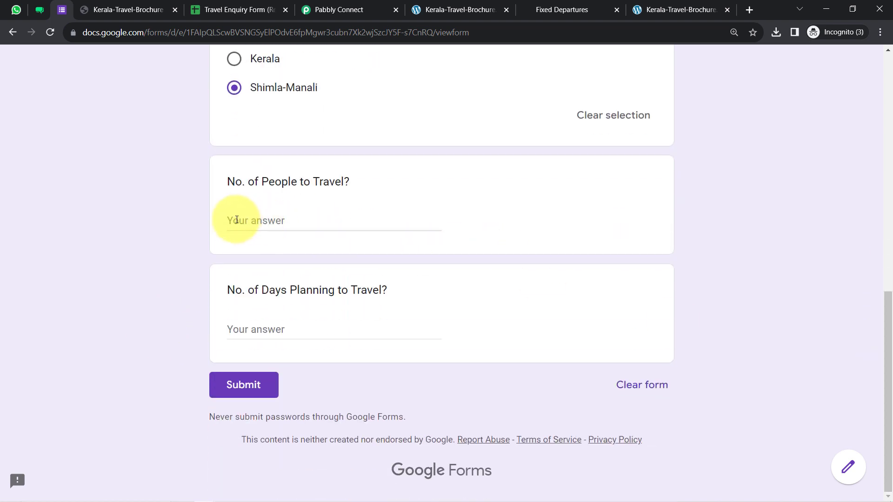
type("2")
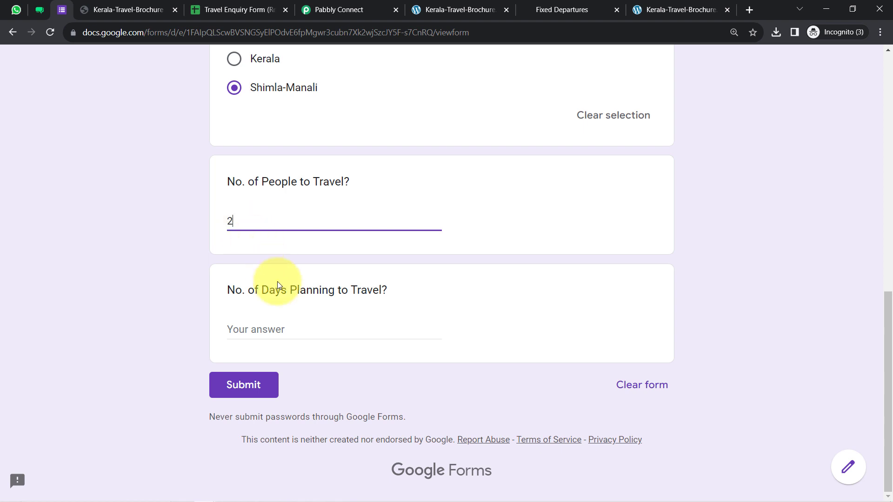
left_click(262, 329)
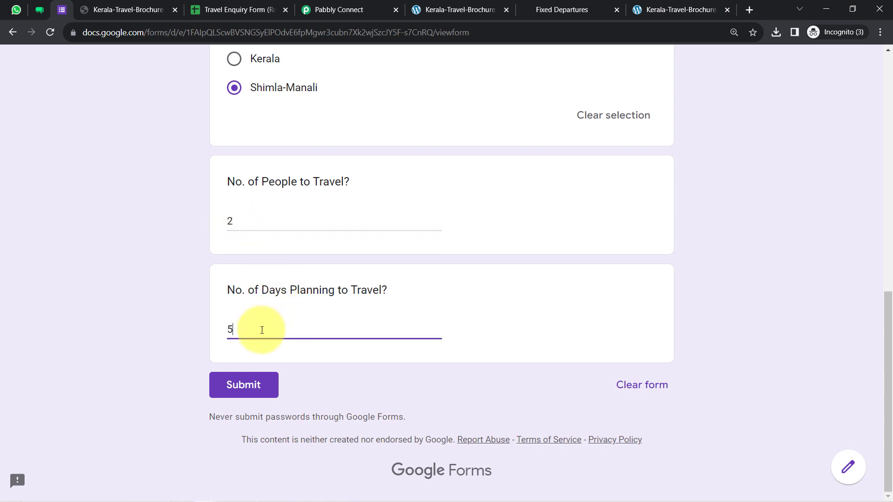
left_click(254, 377)
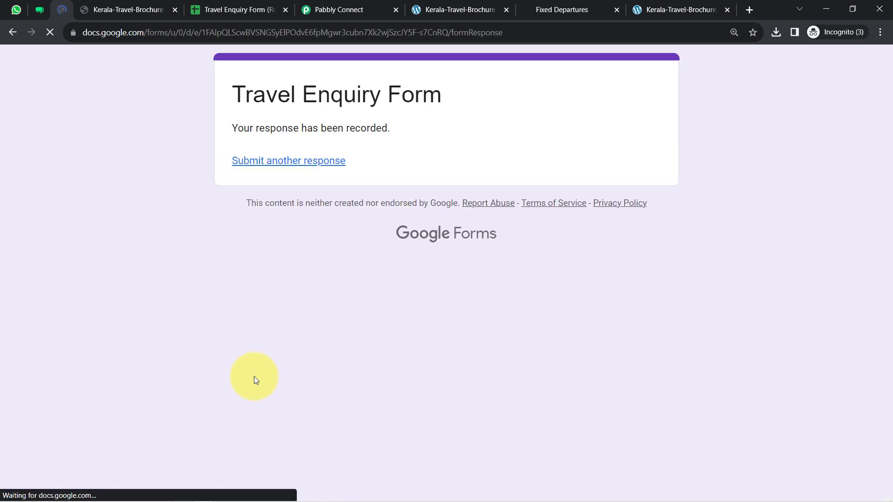
- Check the greeting, message text and city in the newest Via WATI message in WhatsApp Web
left_click(16, 10)
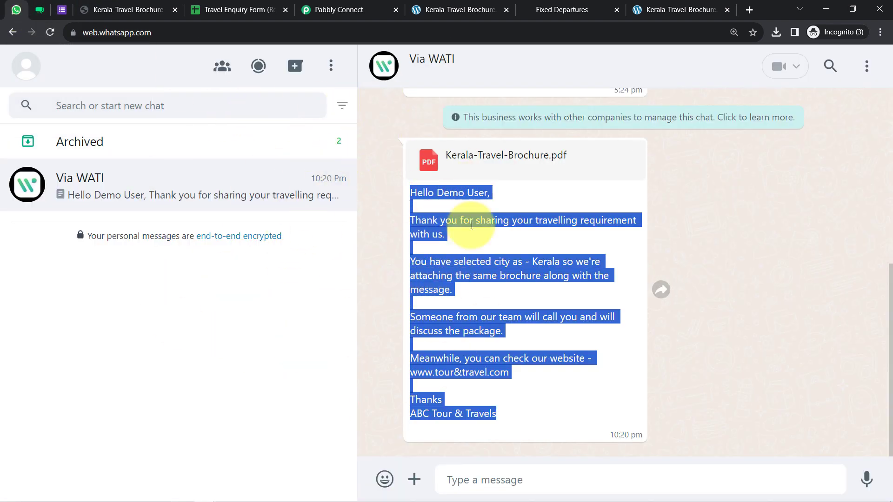
left_click_drag(889, 267, 873, 416)
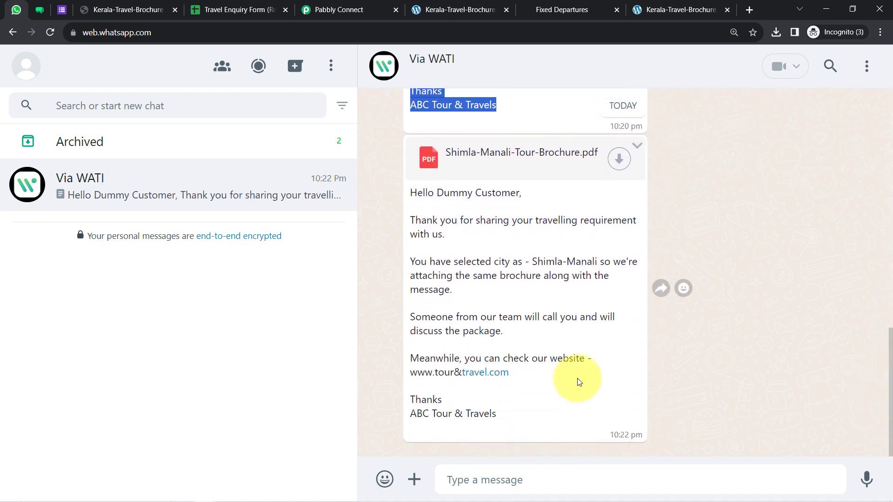
left_click(512, 251)
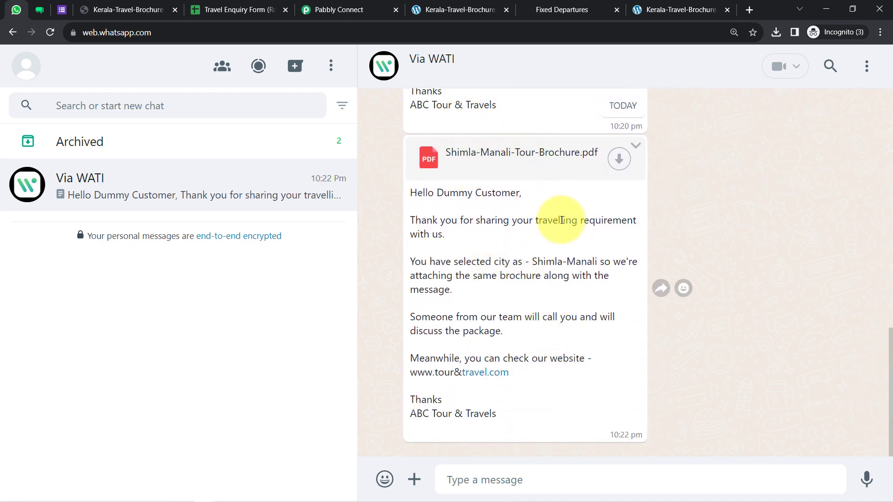
left_click_drag(409, 192, 528, 194)
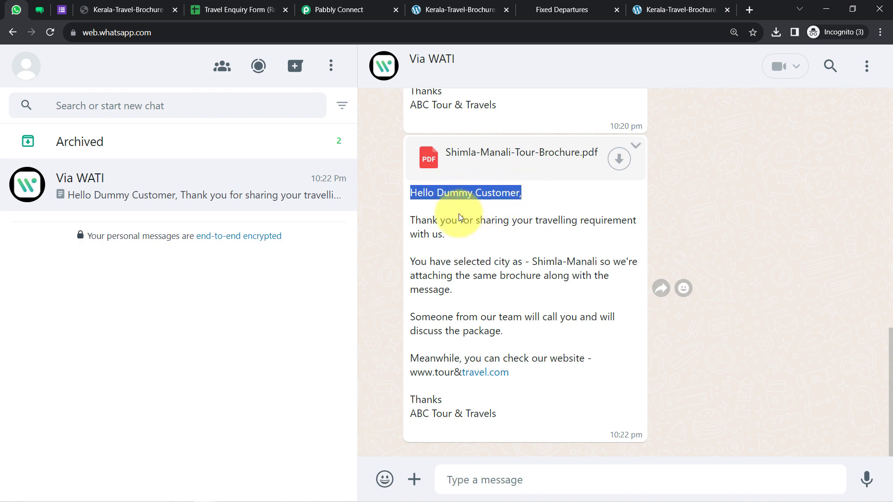
left_click_drag(440, 220, 621, 220)
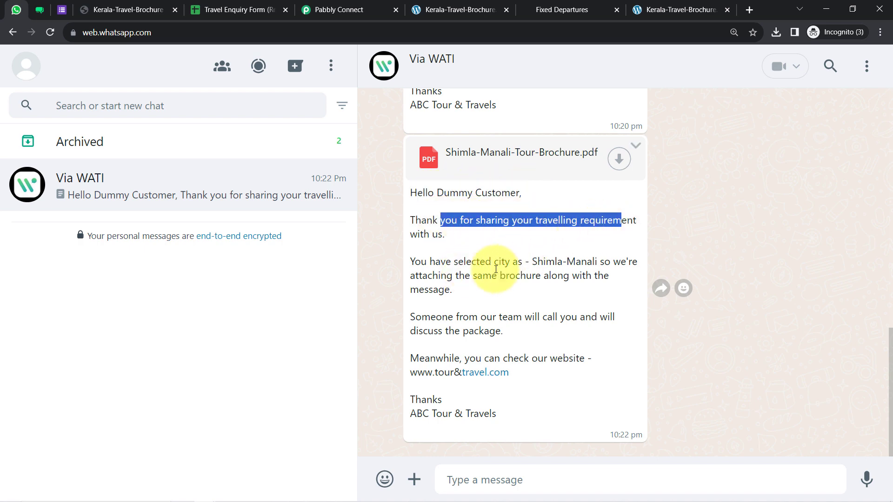
left_click_drag(537, 261, 603, 260)
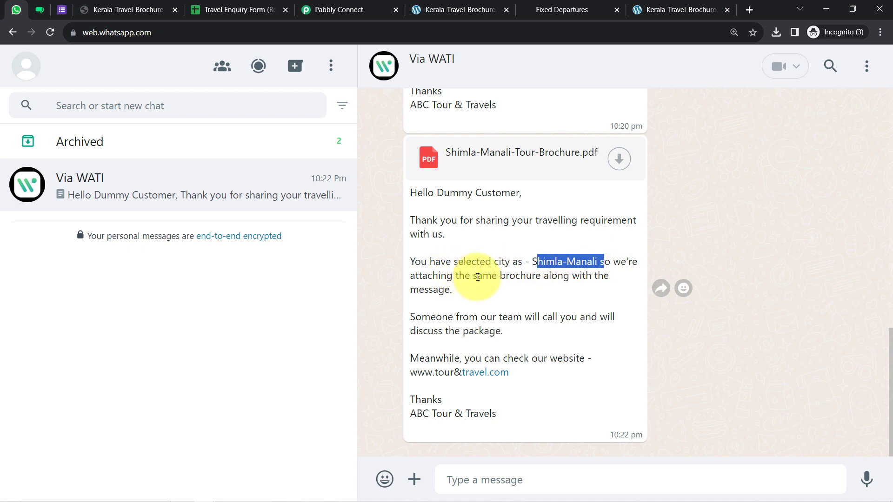
- Recheck the brochure sentence, customer name and Shimla-Manali city in the message received with the Shimla-Manali-Tour-Brochure.pdf file
left_click_drag(570, 278, 578, 278)
left_click(497, 296)
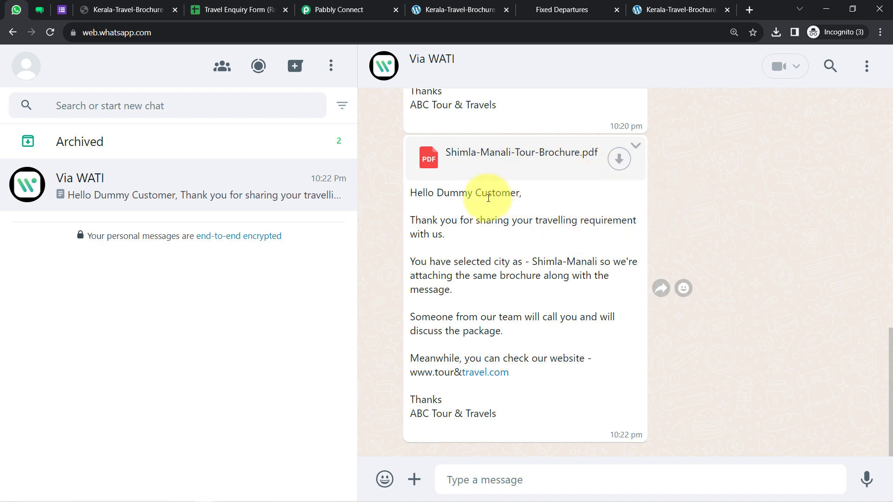
left_click_drag(449, 193, 506, 194)
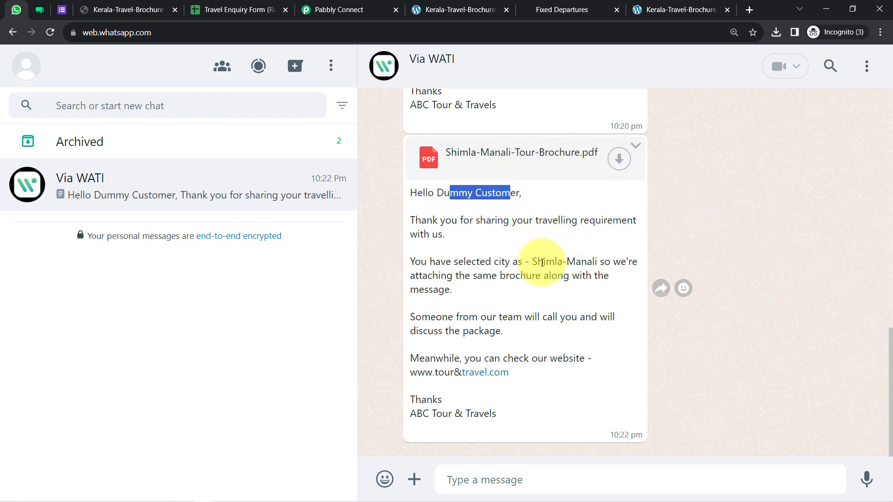
left_click_drag(537, 262, 593, 262)
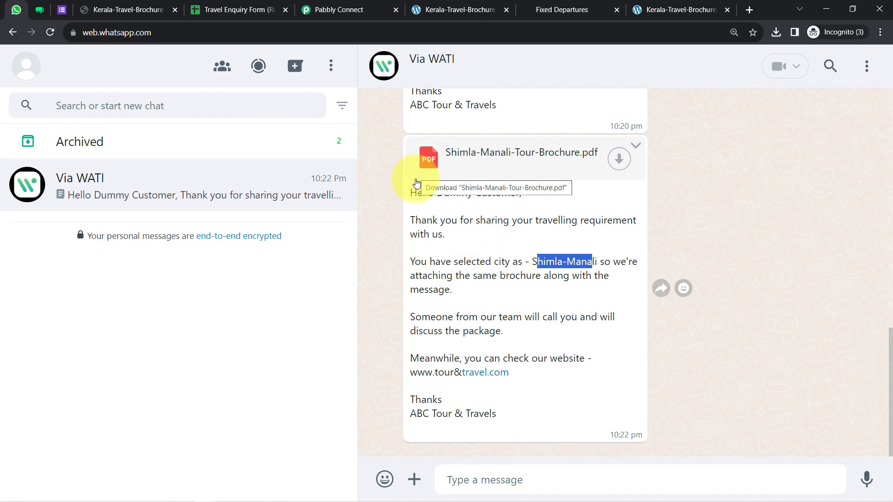
- Switch to the Pabbly Connect workflow and close all browser tabs to its right
left_click(343, 7)
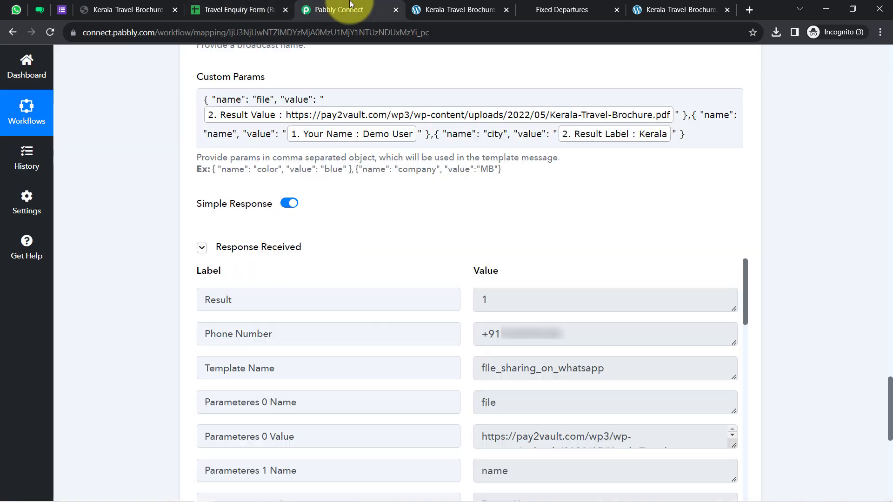
right_click(351, 4)
left_click(403, 144)
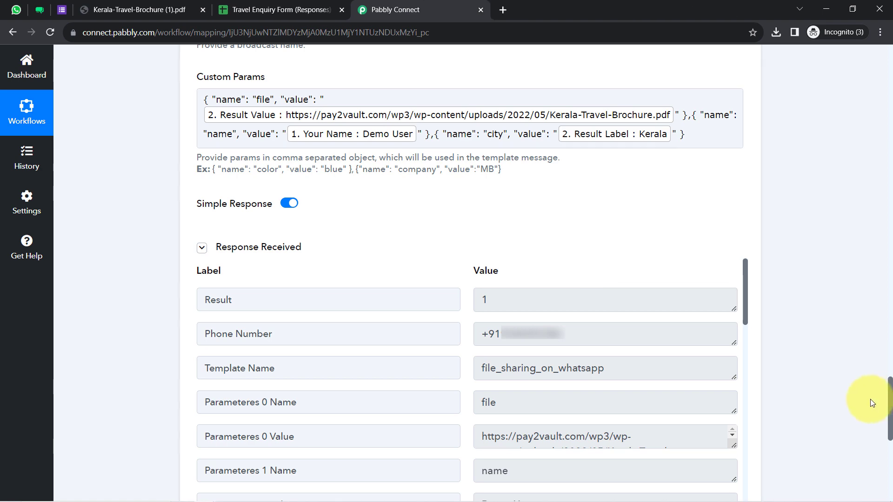
- Collapse the Google Forms trigger, the Lookup Table action and the WATI action to show the whole workflow in outline
left_click_drag(889, 416, 879, 27)
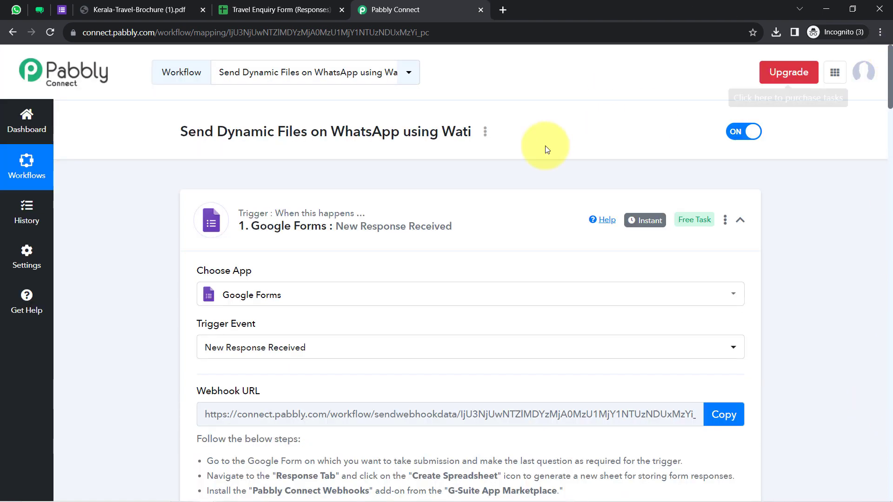
left_click(271, 229)
left_click(258, 360)
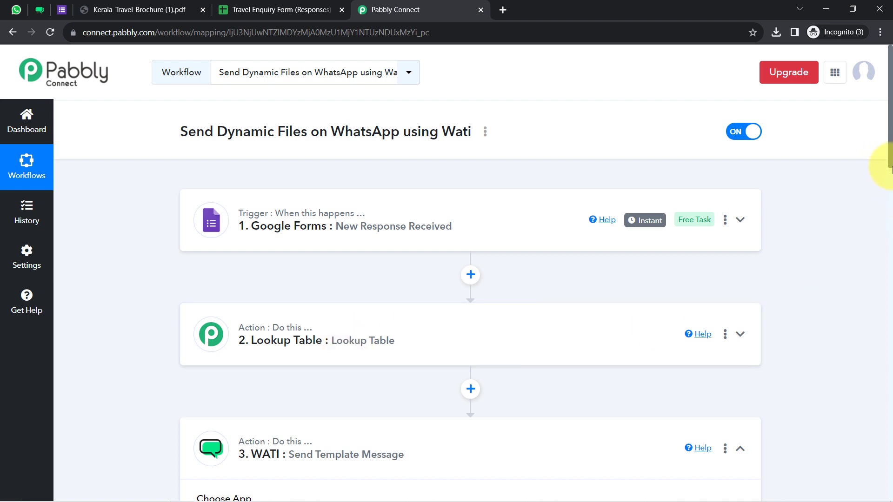
left_click_drag(889, 168, 890, 228)
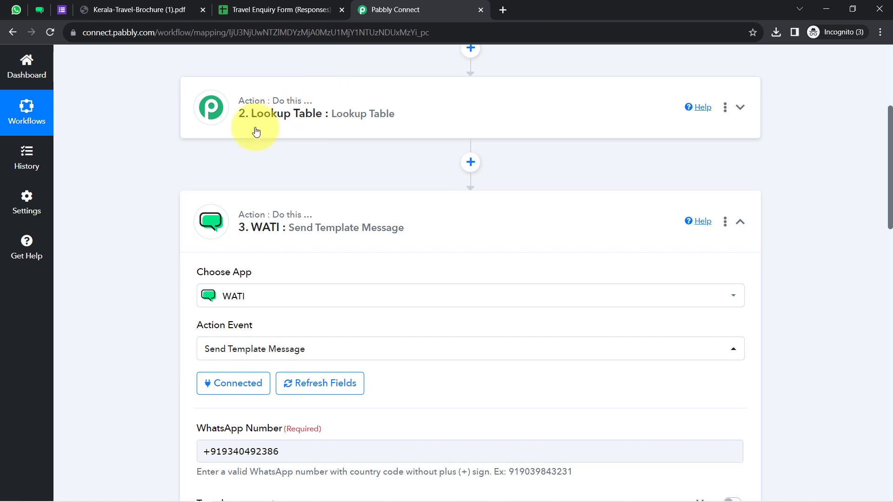
left_click_drag(890, 172, 883, 120)
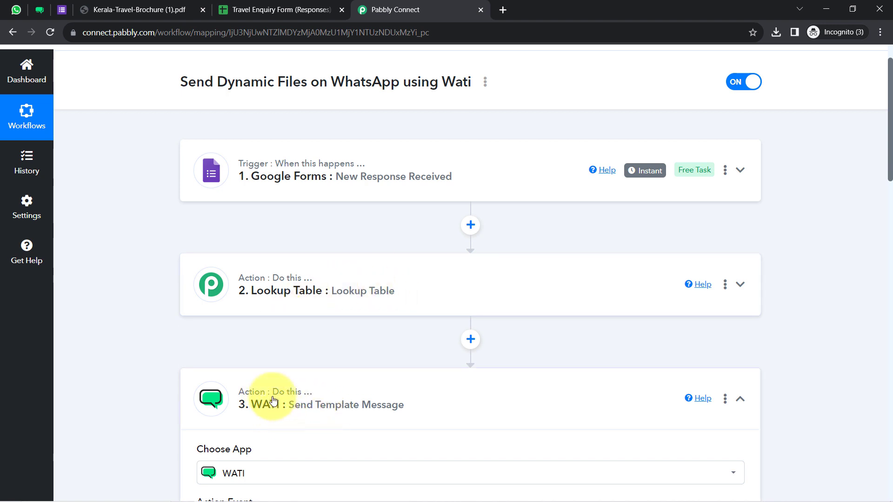
left_click(299, 398)
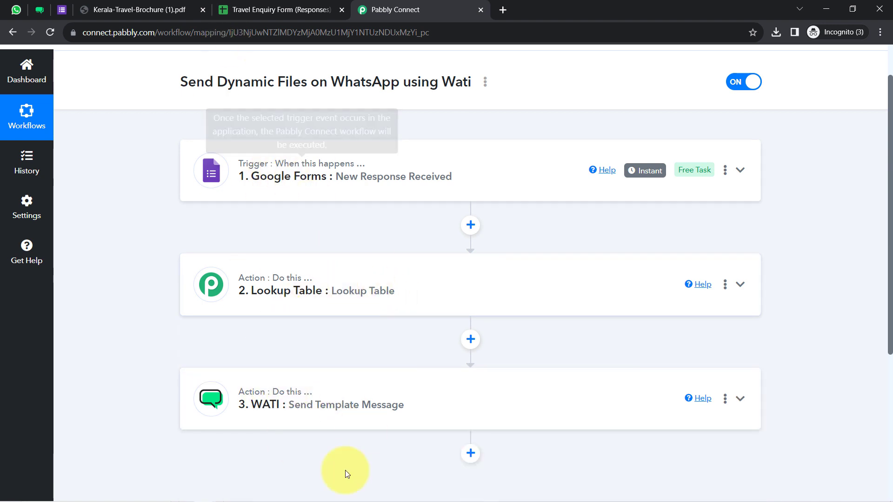
- Copy the share link of the Send Dynamic Files on WhatsApp using Wati workflow and close the sharing dialog
left_click(485, 88)
left_click(396, 142)
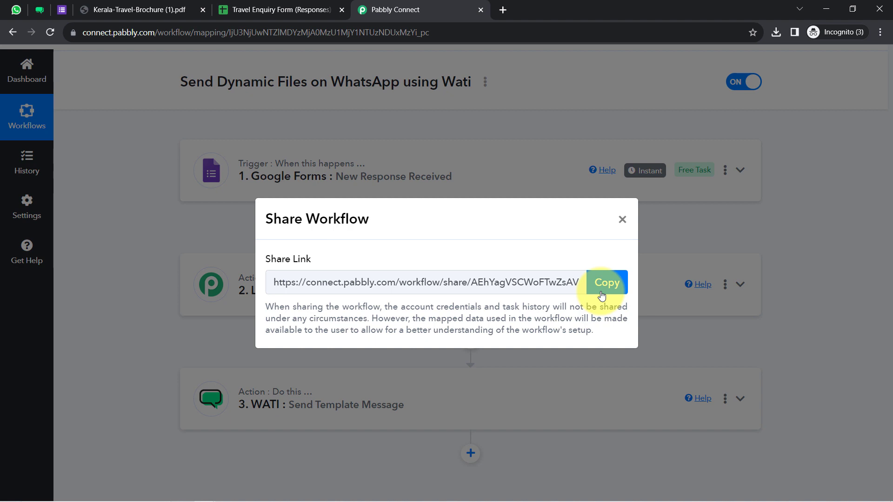
left_click(601, 295)
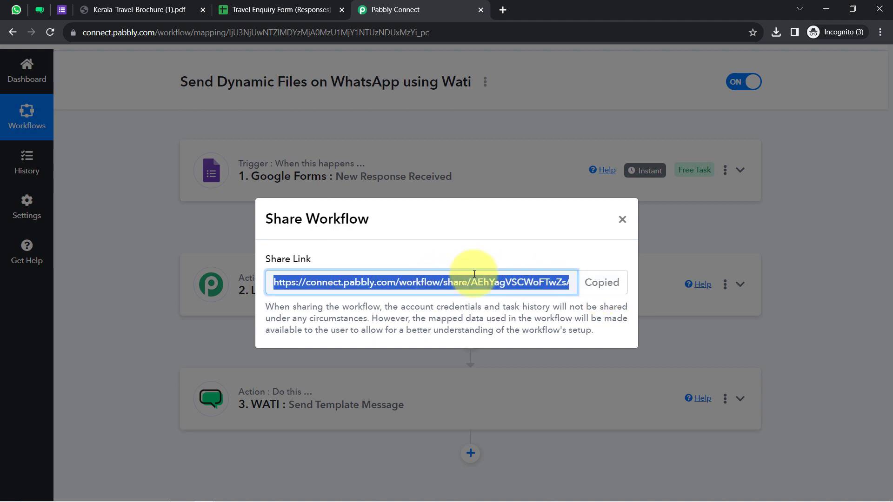
left_click(622, 219)
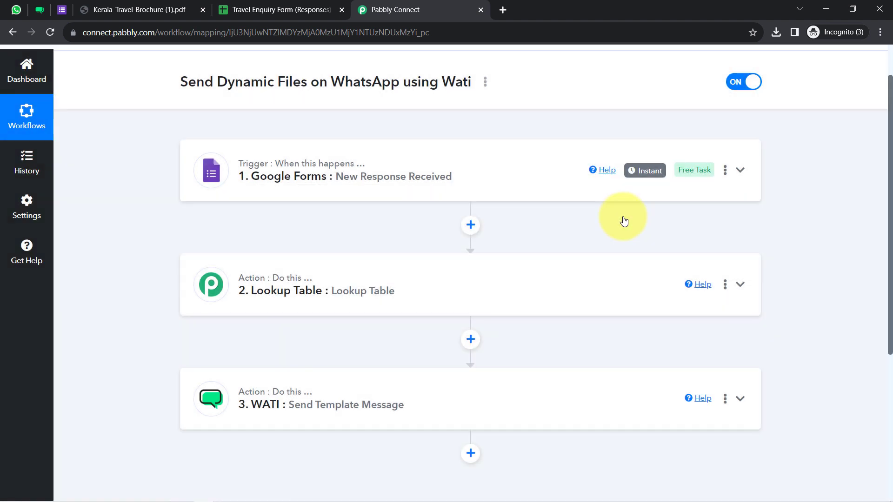